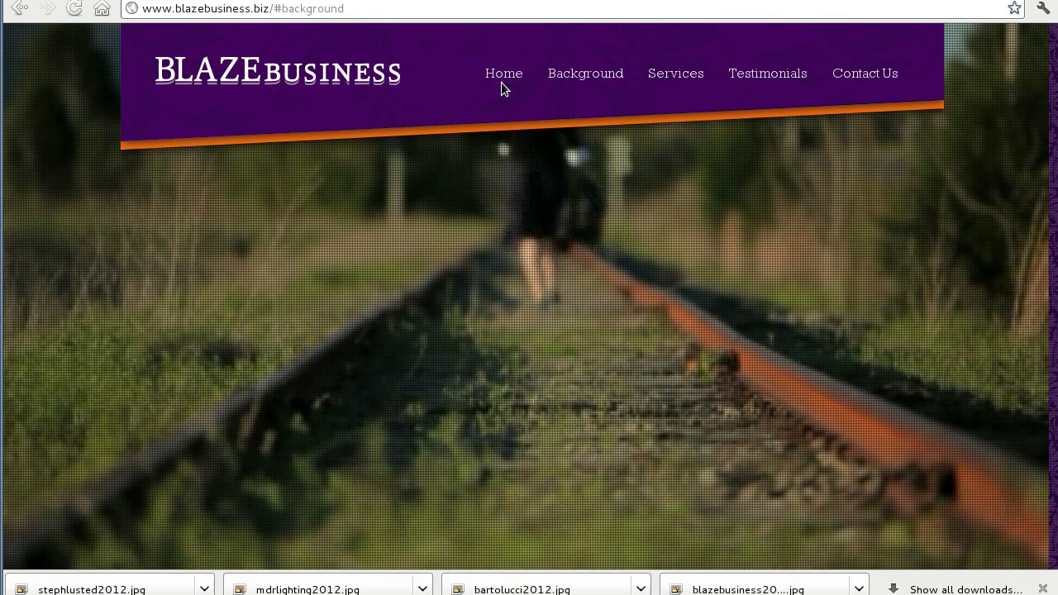
# View the Home and Background pages of the BLAZEbusiness site and browse the e107.org front page
pyautogui.click(508, 81)
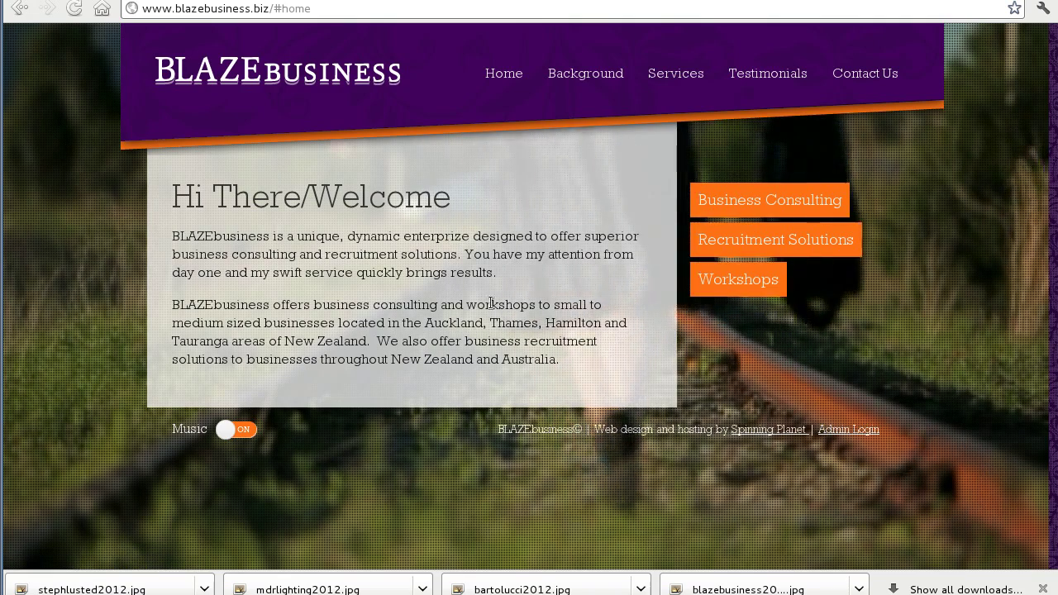
pyautogui.click(569, 76)
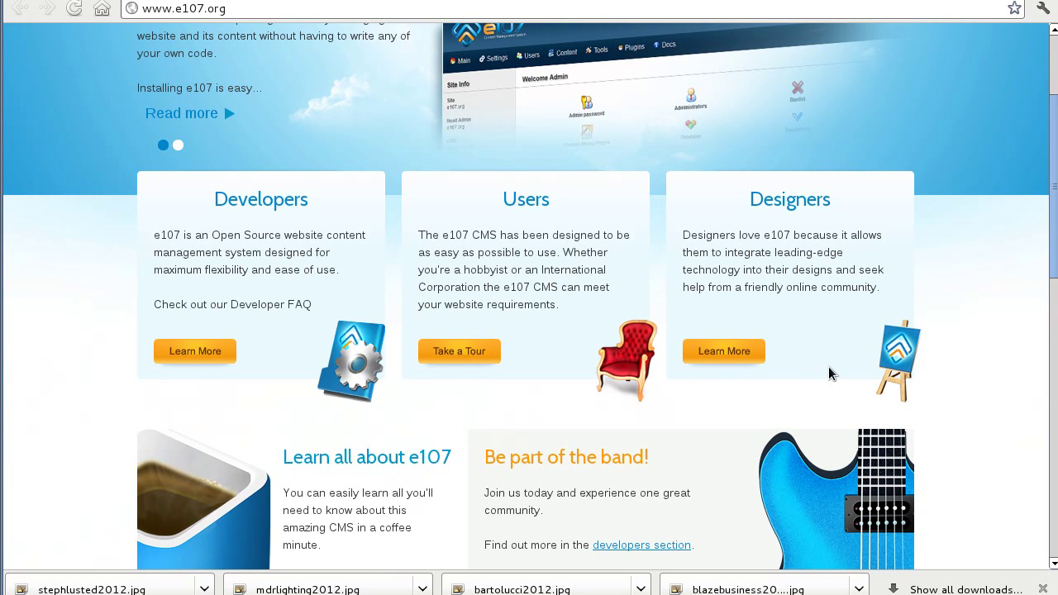
pyautogui.scroll(4, 829, 367)
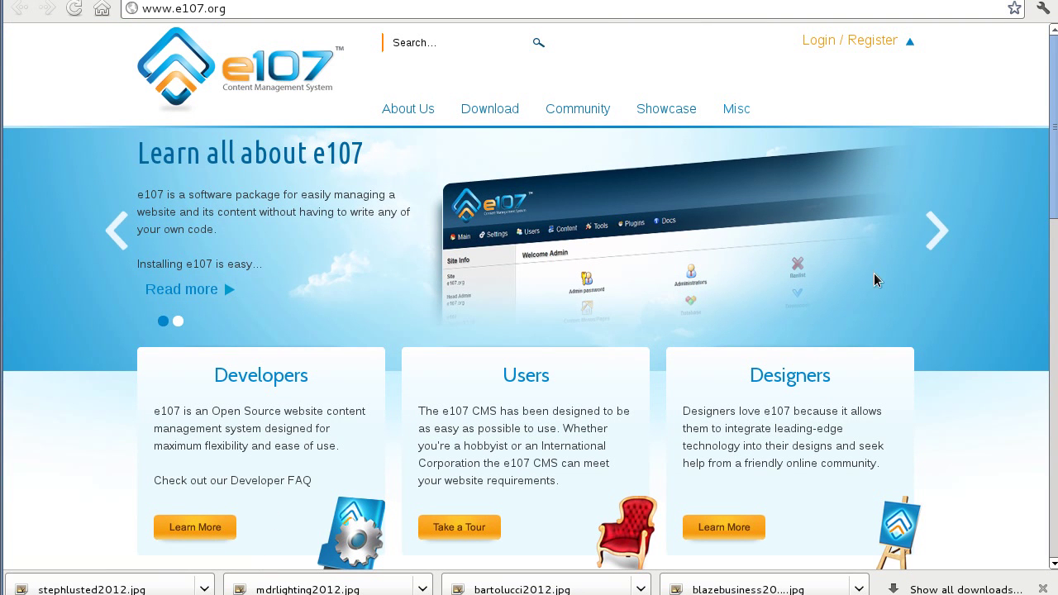
pyautogui.click(929, 240)
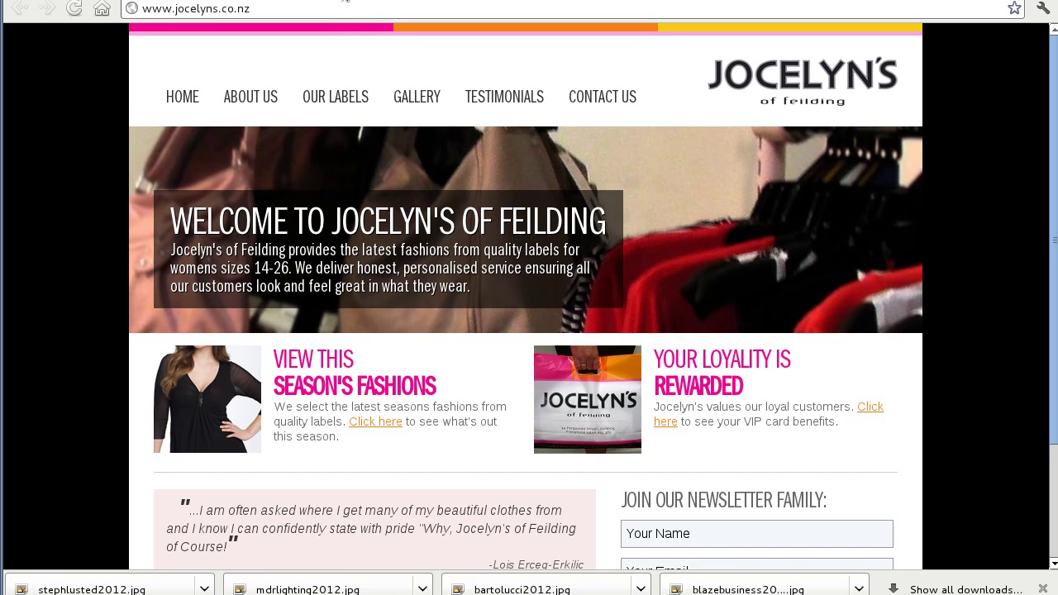
# Switch to the Steph Lusted Jewellery site and examine the Cicadia Wing Butterfly Brooch in the online store's Brooches category
pyautogui.click(346, 2)
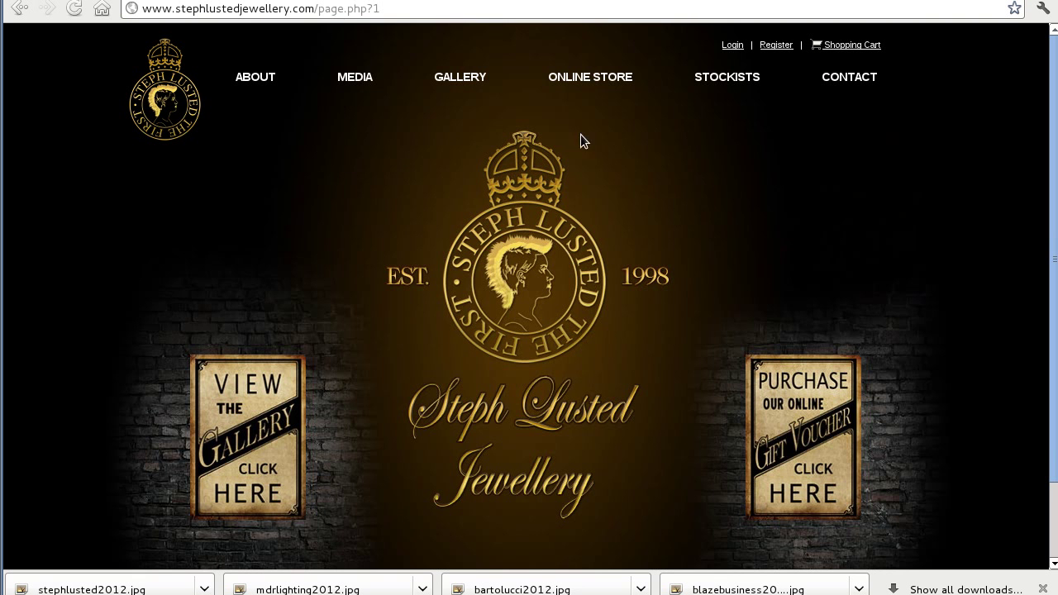
pyautogui.click(599, 88)
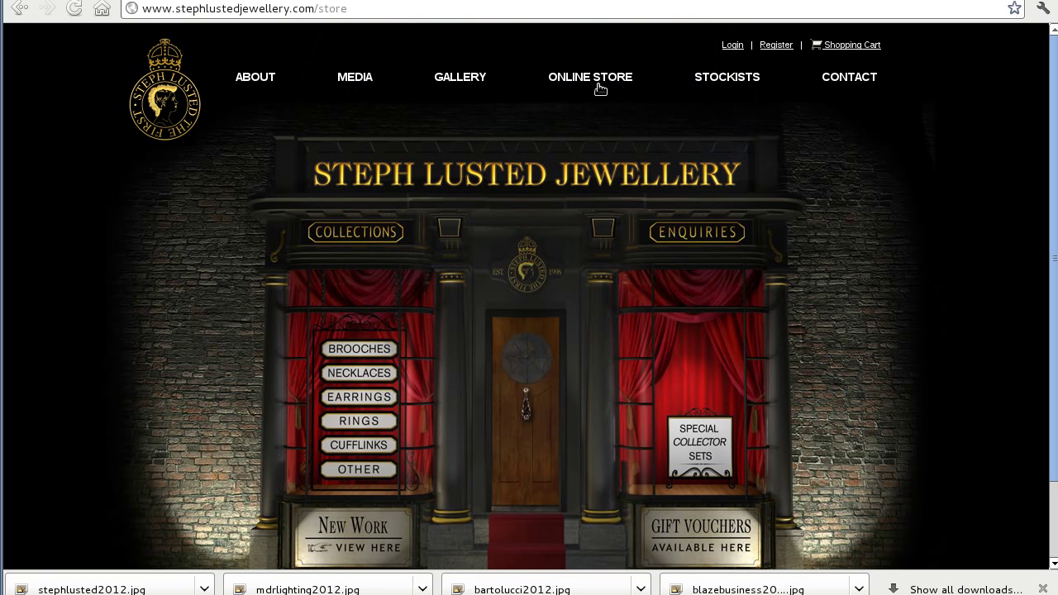
pyautogui.click(363, 350)
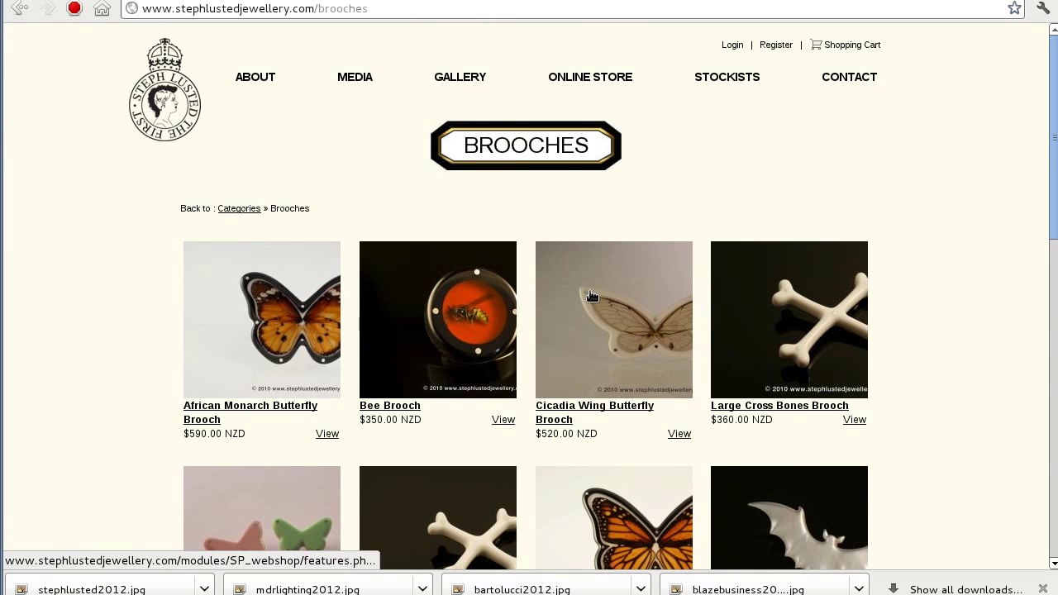
pyautogui.click(592, 295)
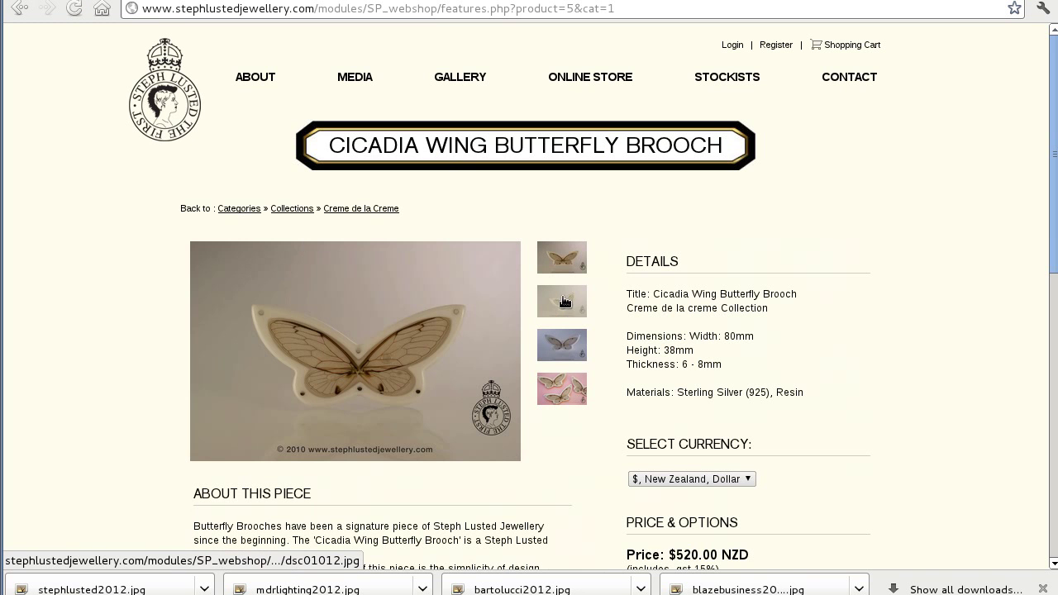
pyautogui.moveTo(355, 331)
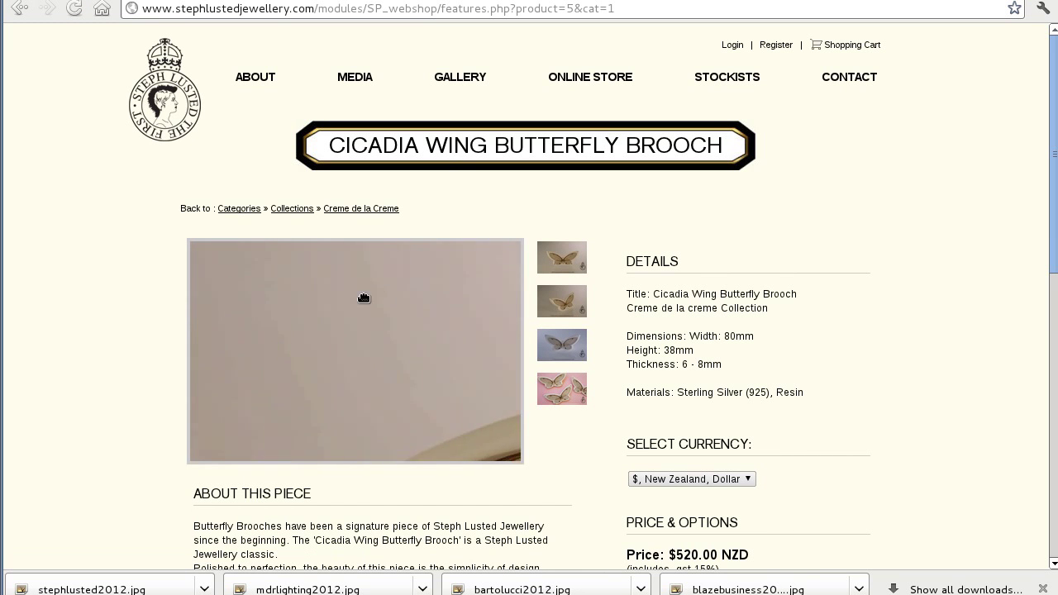
pyautogui.scroll(-4, 828, 331)
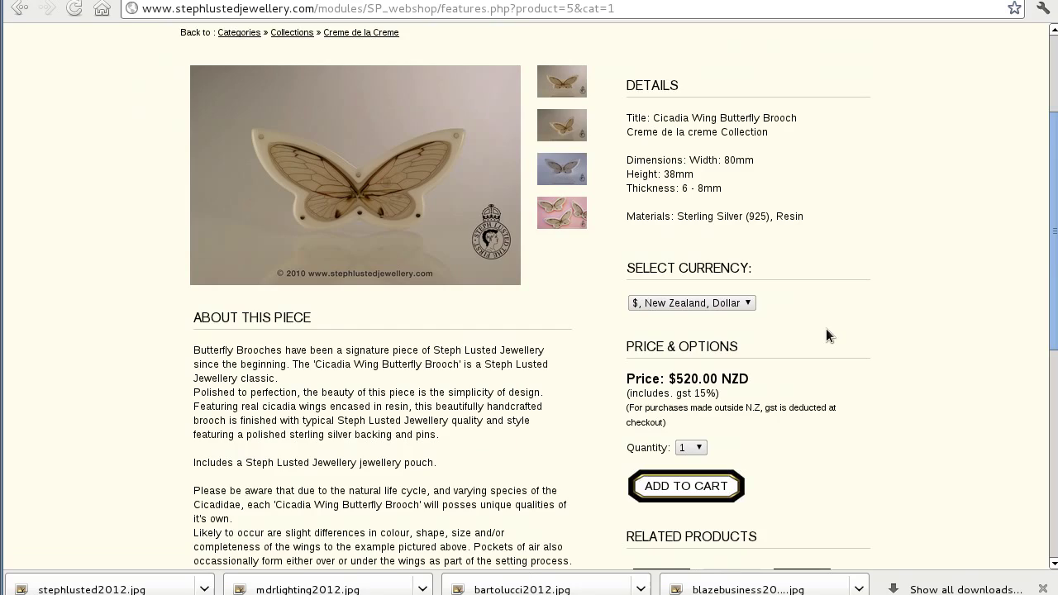
pyautogui.scroll(-4, 846, 361)
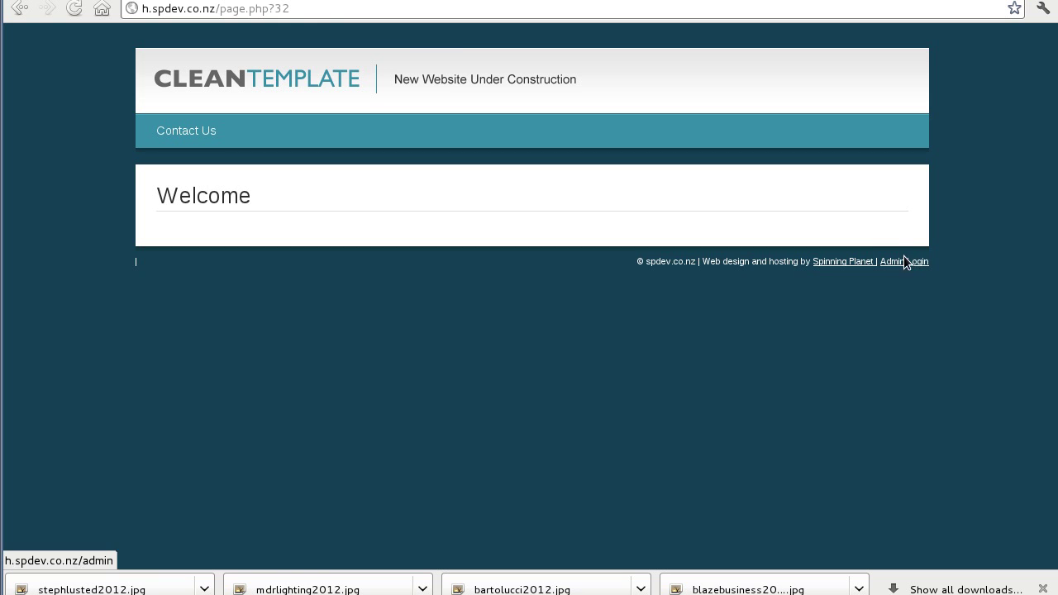
pyautogui.moveTo(318, 9); pyautogui.dragTo(220, 9)
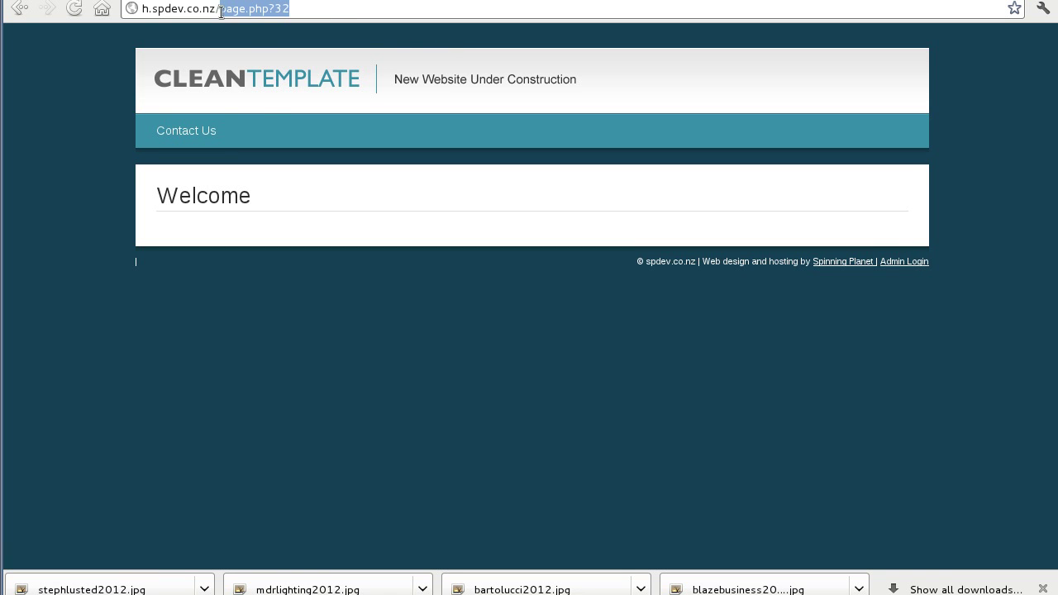
pyautogui.write('e')
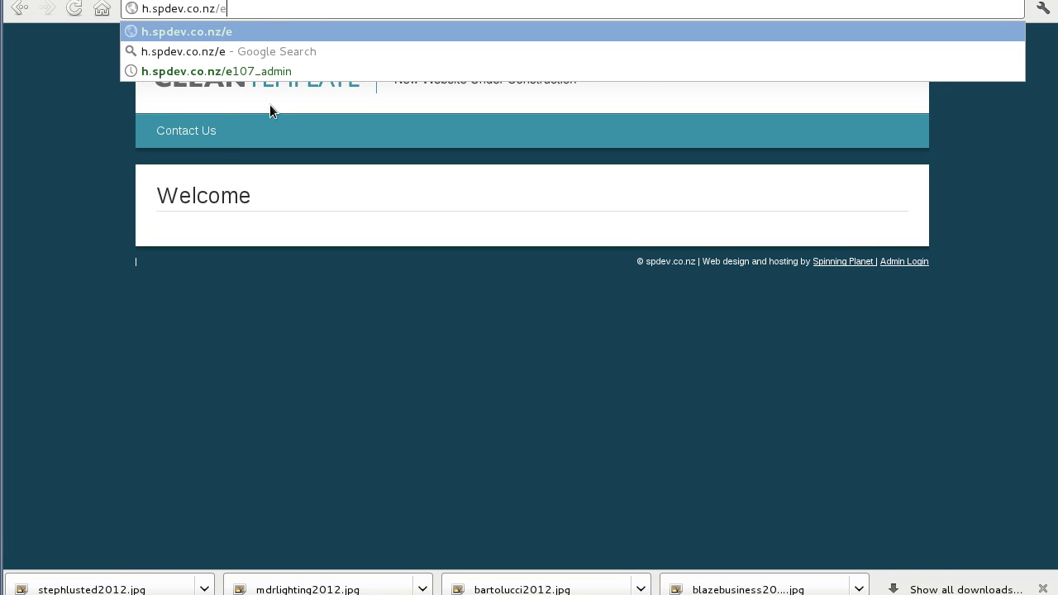
pyautogui.write('107_admin')
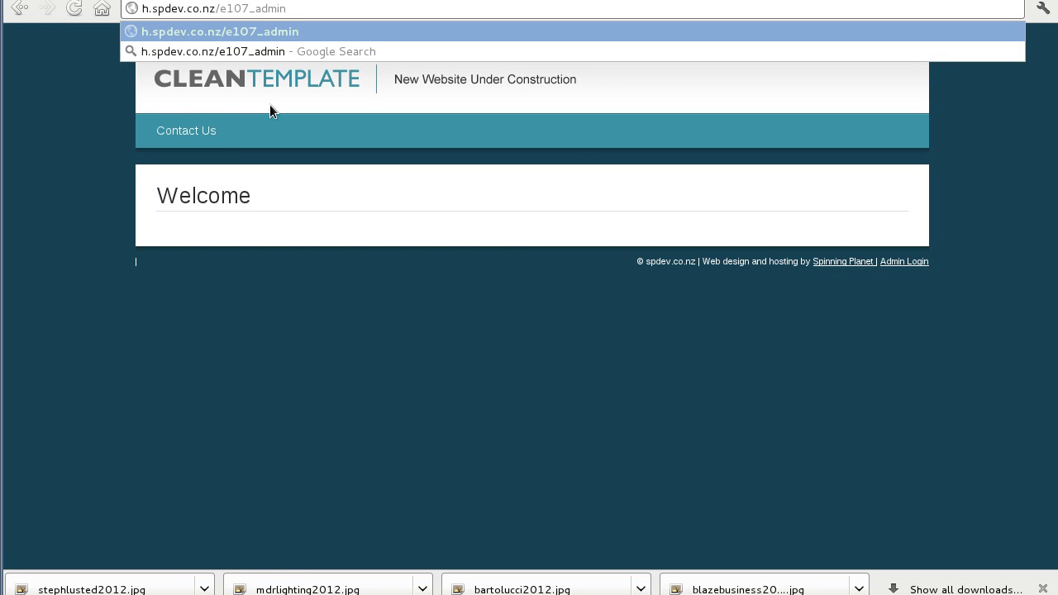
# Open the Clean Template site's admin login page and log in with the prefilled credentials
pyautogui.click(907, 262)
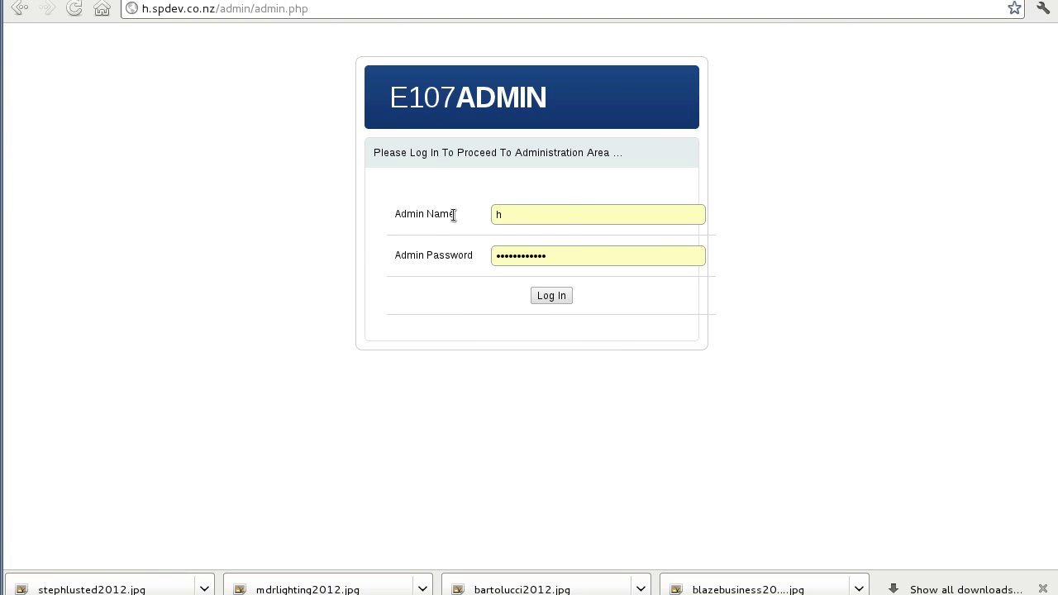
pyautogui.click(560, 298)
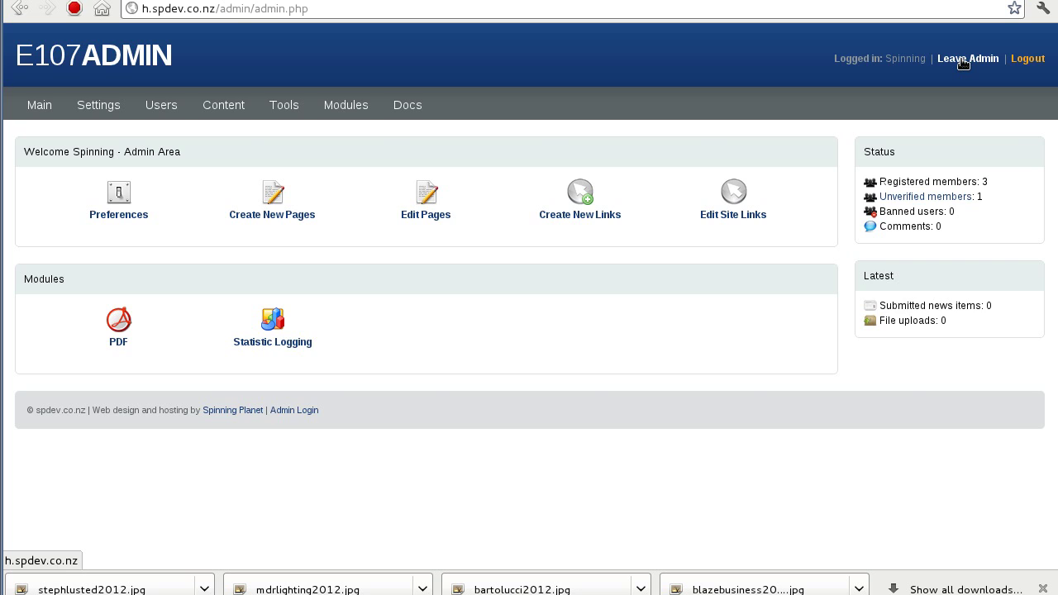
# Open the site's Welcome page for editing and add "Professional Design, Marketing & Support" followed by the text beginning "Enrich your business and boost sales"
pyautogui.click(965, 61)
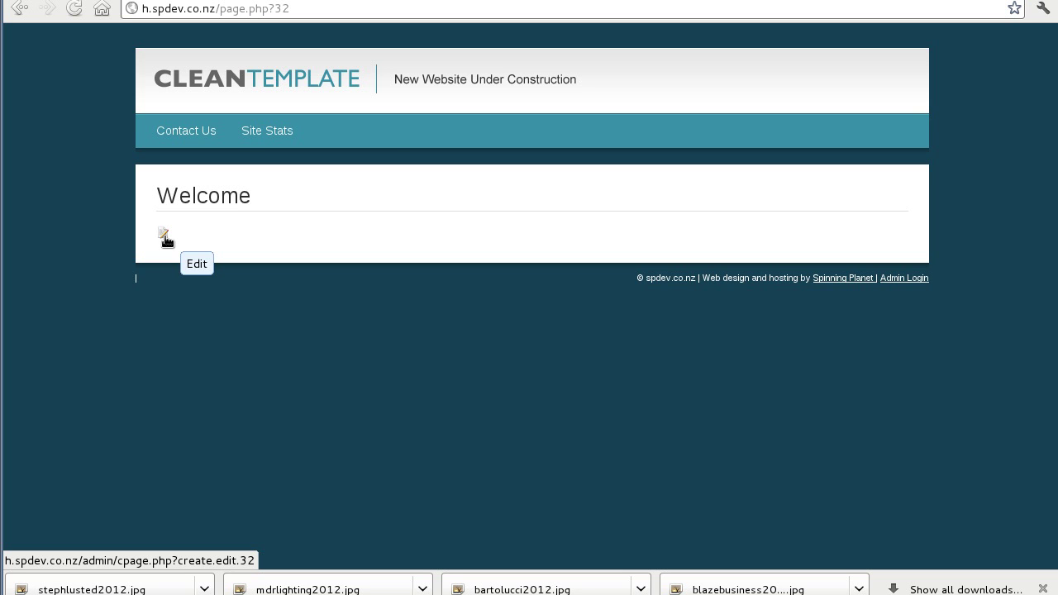
pyautogui.click(164, 237)
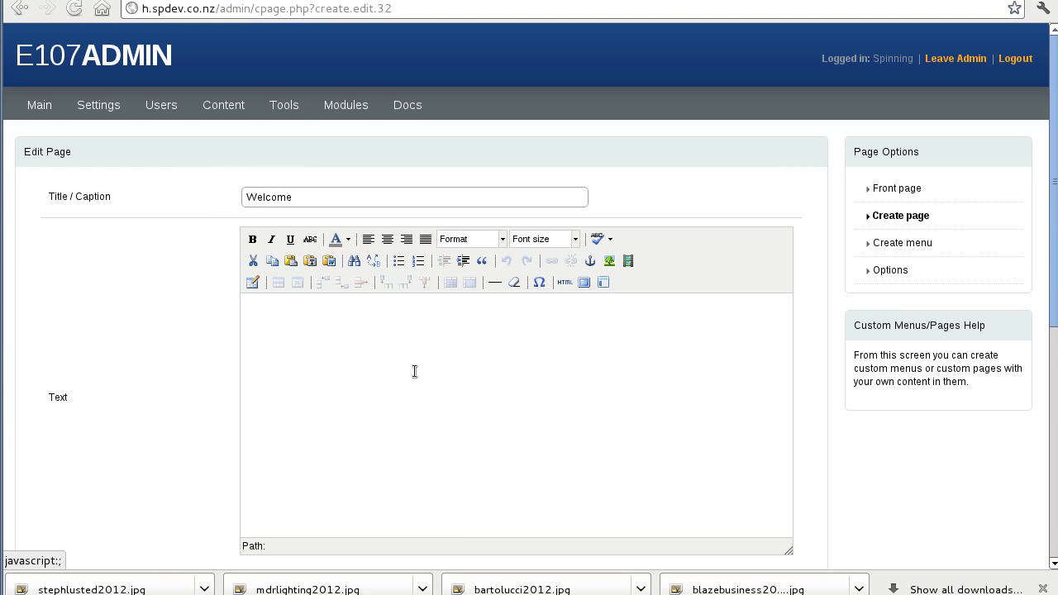
pyautogui.click(429, 334)
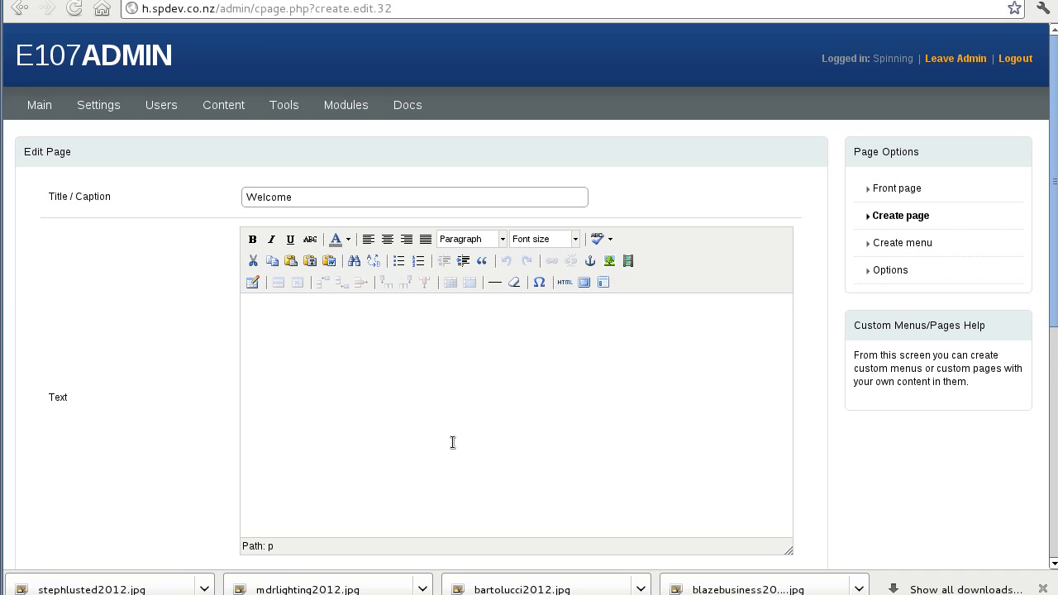
pyautogui.write('Professional Design, Marketing & Support Enrich your business and boost sales by providing customers with an impressive custom designed website. Your website is not just about design, its about providing your target market with an online experience that guarantees they will want to visit you.')
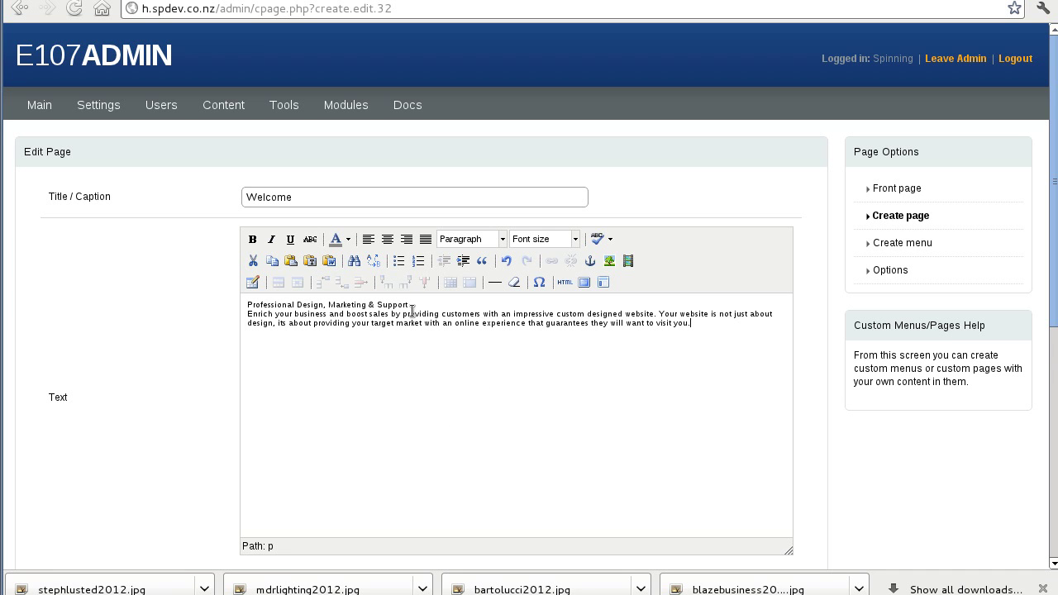
# Try to format only the "Professional Design, Marketing & Support" line as Heading 1, and return the text to Paragraph format
pyautogui.moveTo(413, 303); pyautogui.dragTo(173, 306)
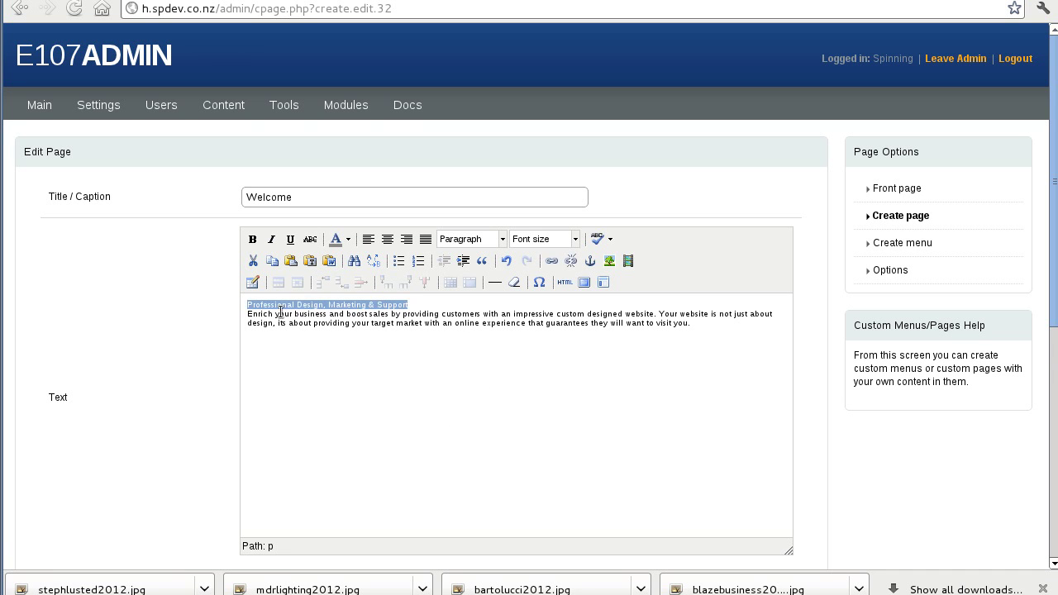
pyautogui.click(501, 239)
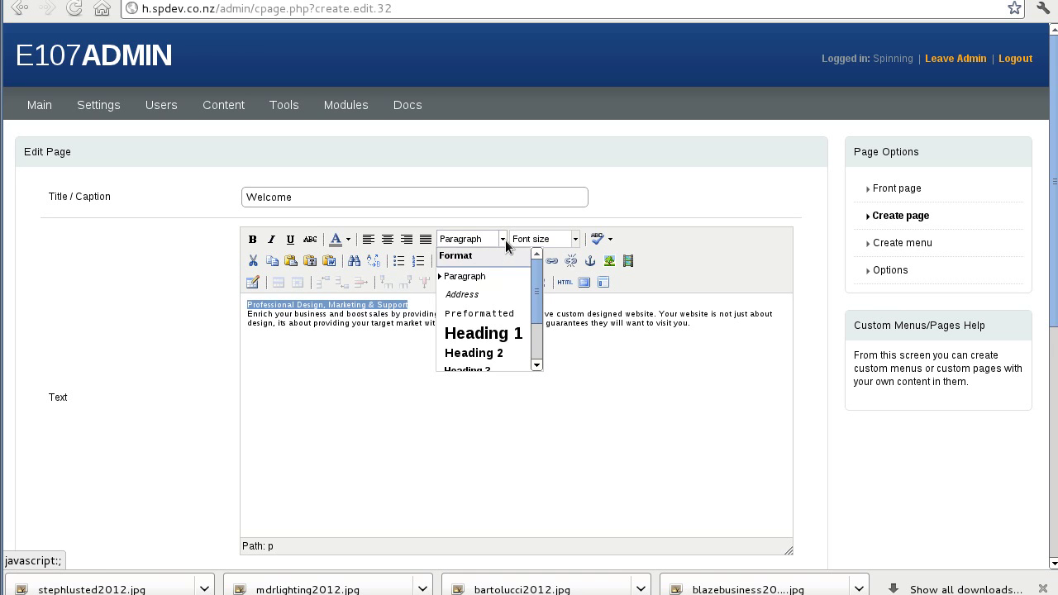
pyautogui.click(481, 334)
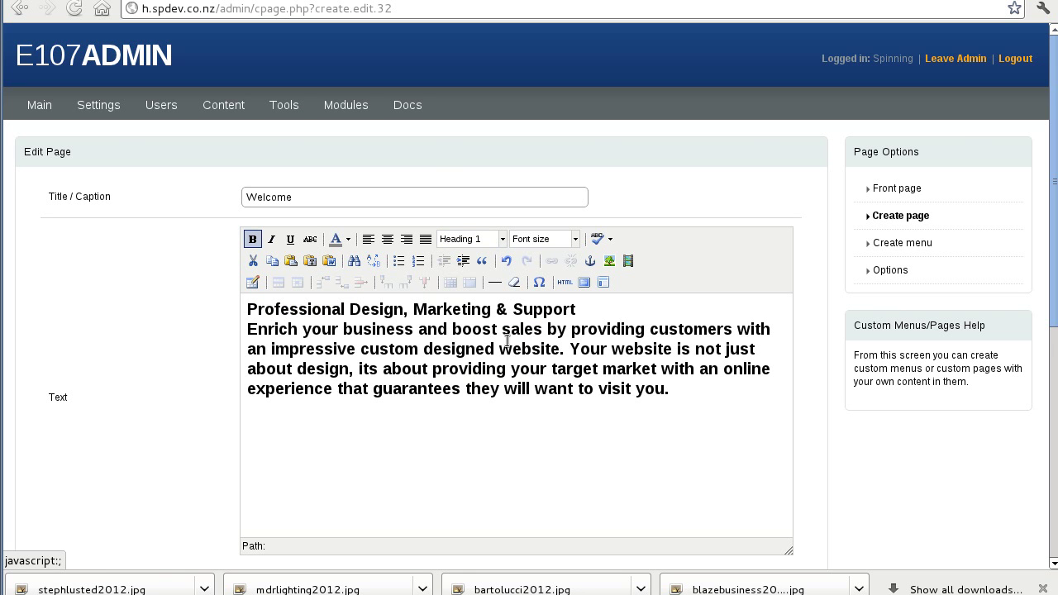
pyautogui.moveTo(687, 393); pyautogui.dragTo(207, 339)
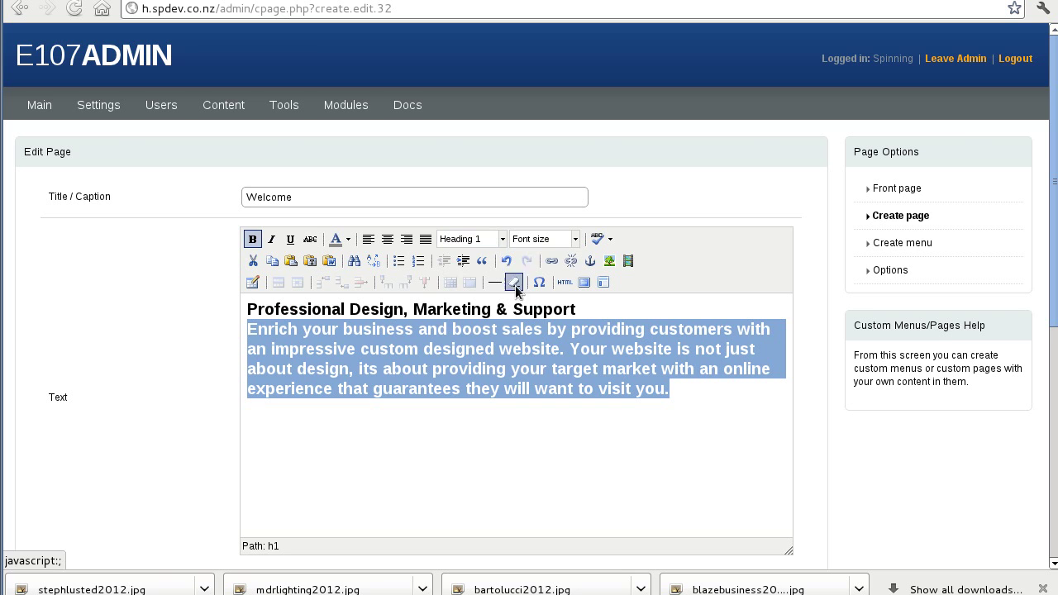
pyautogui.click(501, 240)
pyautogui.click(493, 278)
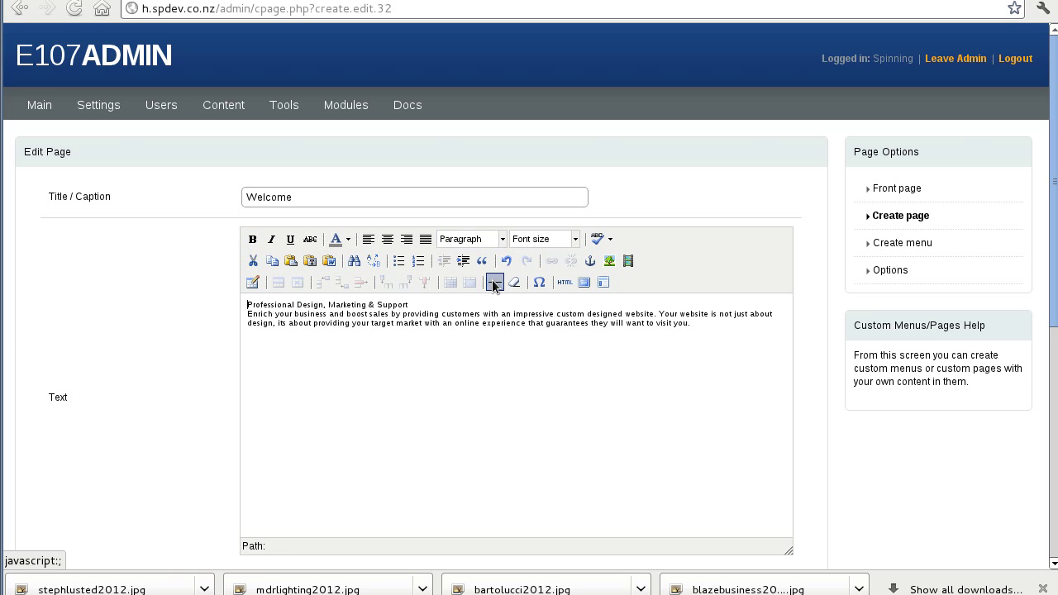
# Separate "Professional Design, Marketing & Support" into its own paragraph, format it as Heading 1, and delete the extra blank line below it
pyautogui.click(465, 307)
pyautogui.press('Return')
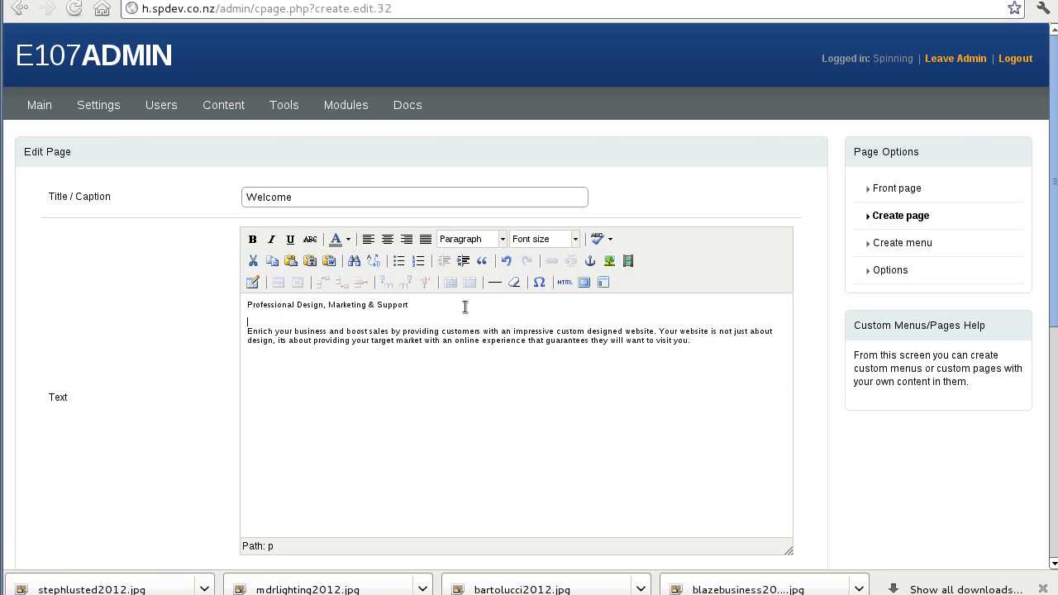
pyautogui.moveTo(464, 307); pyautogui.dragTo(151, 302)
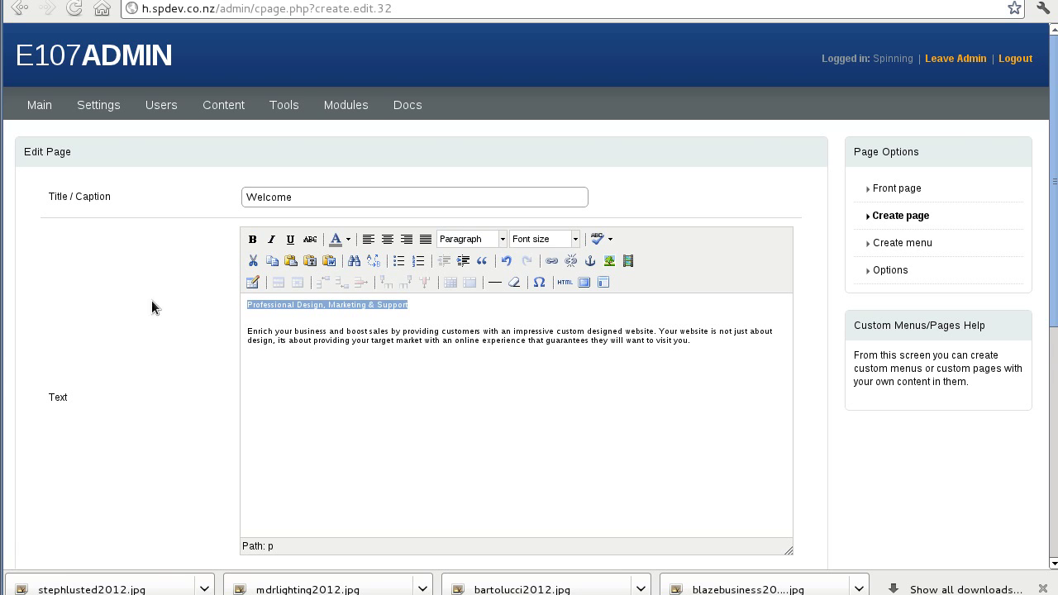
pyautogui.click(504, 238)
pyautogui.click(484, 332)
pyautogui.moveTo(714, 354); pyautogui.dragTo(161, 340)
pyautogui.click(316, 331)
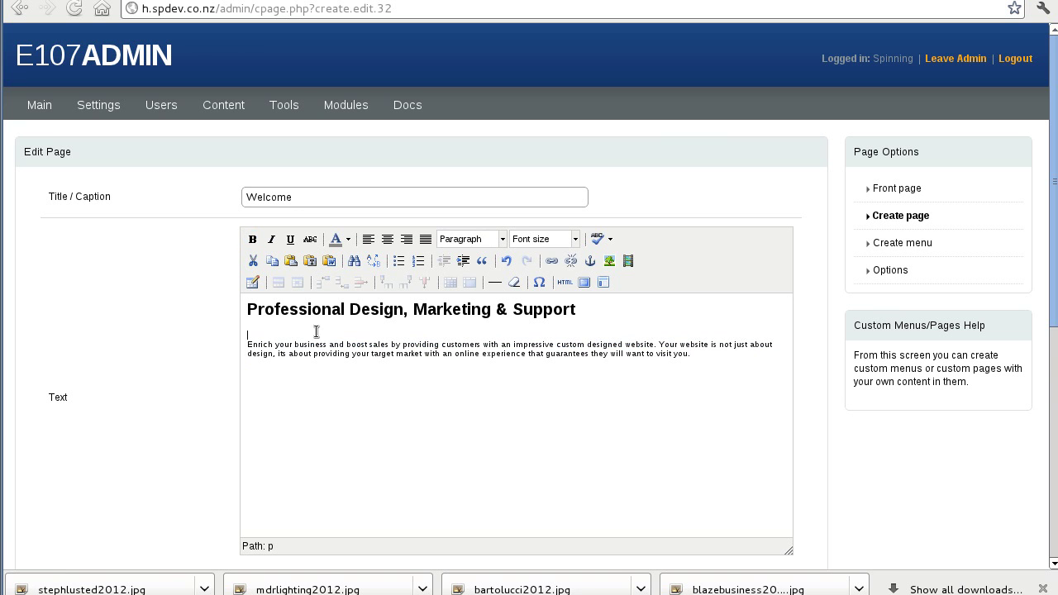
pyautogui.press('Delete')
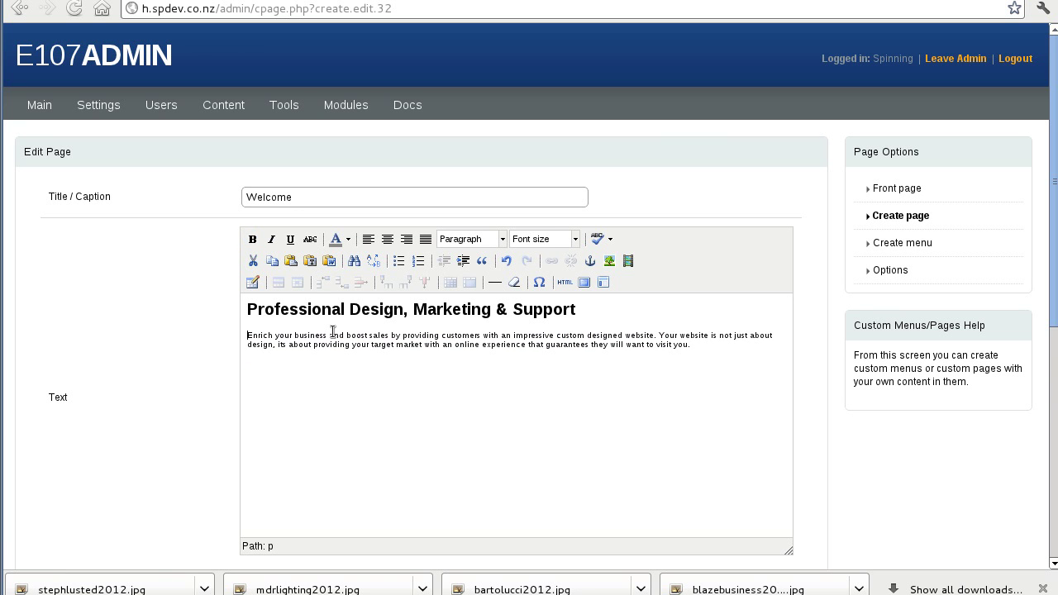
# Start inserting an image before the "Professional Design, Marketing & Support" heading and choose work_gear_on.jpg from the uploaded images
pyautogui.click(247, 309)
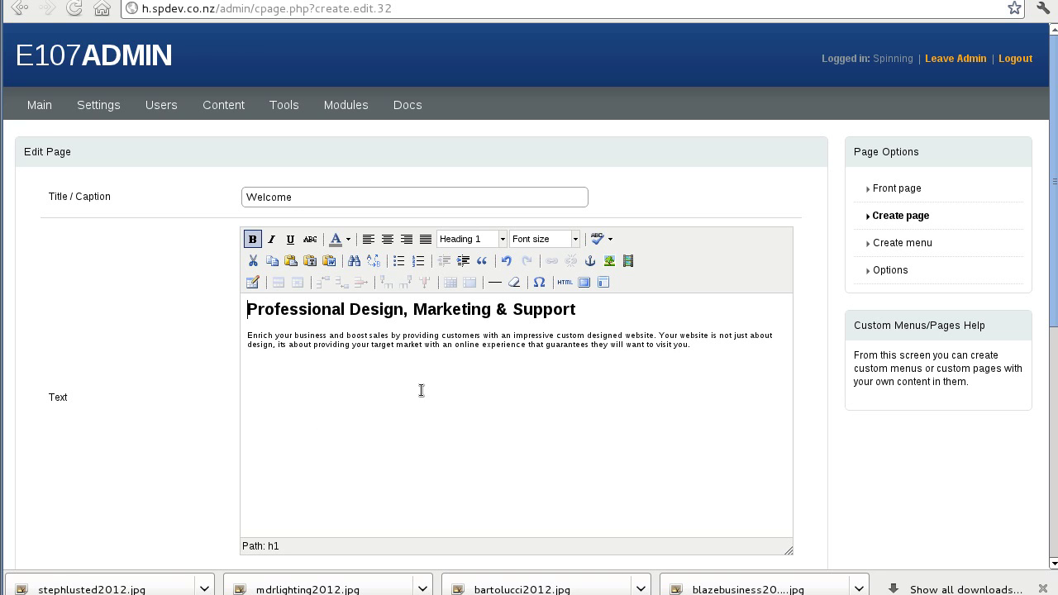
pyautogui.click(608, 261)
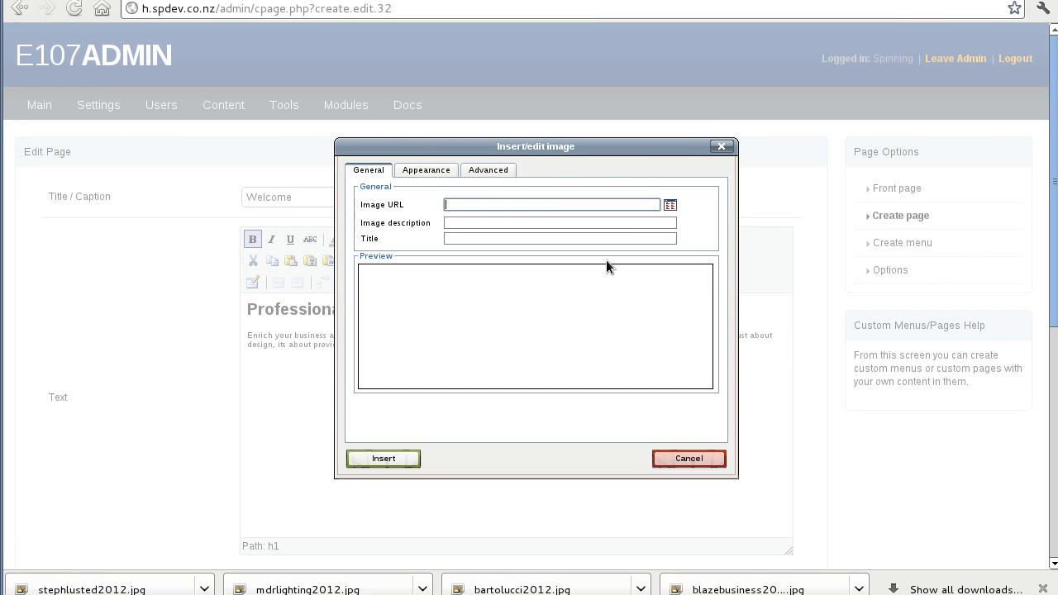
pyautogui.click(670, 213)
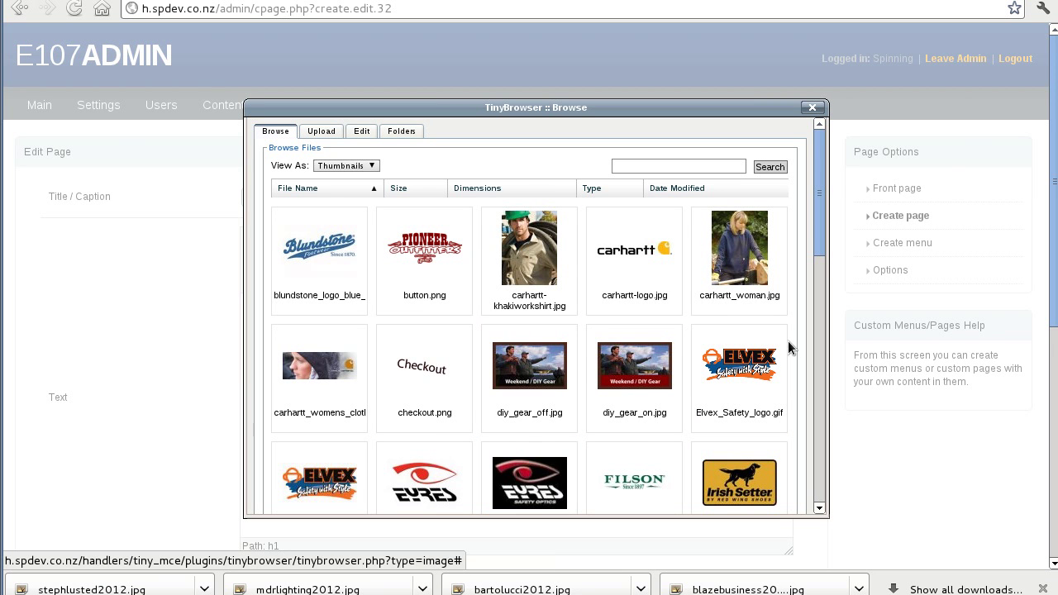
pyautogui.moveTo(820, 218); pyautogui.dragTo(786, 492)
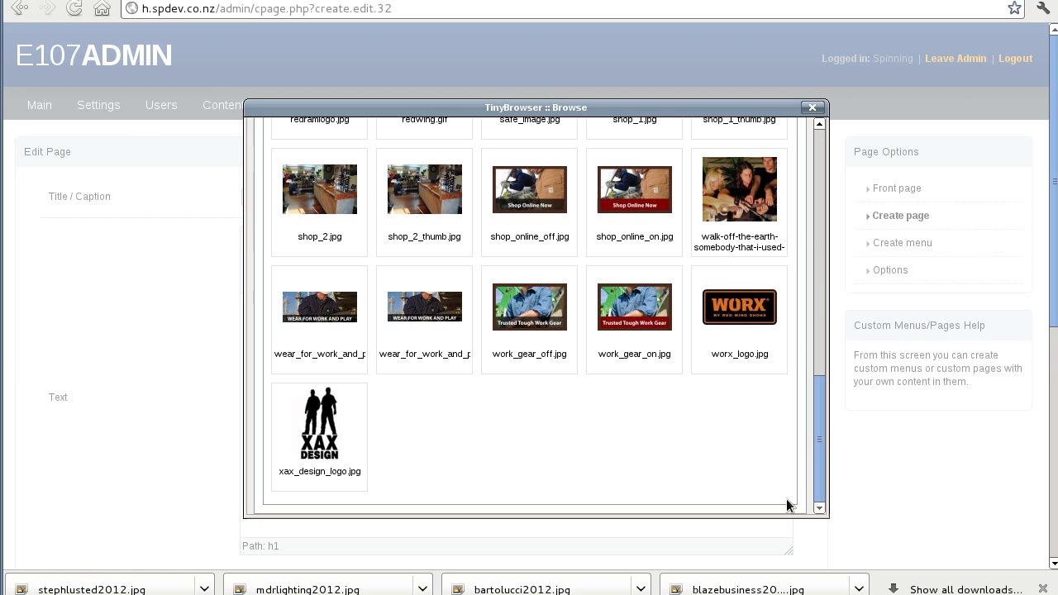
pyautogui.click(632, 311)
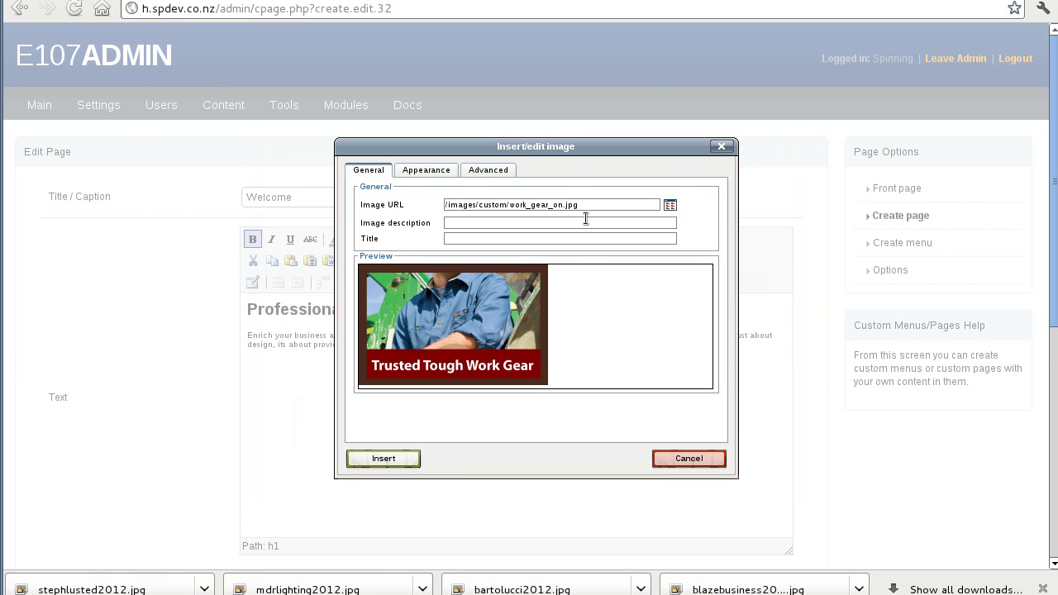
# Set both the image description and the title to "Spinning Planet eaxmple e-cpmmerce website"
pyautogui.click(485, 220)
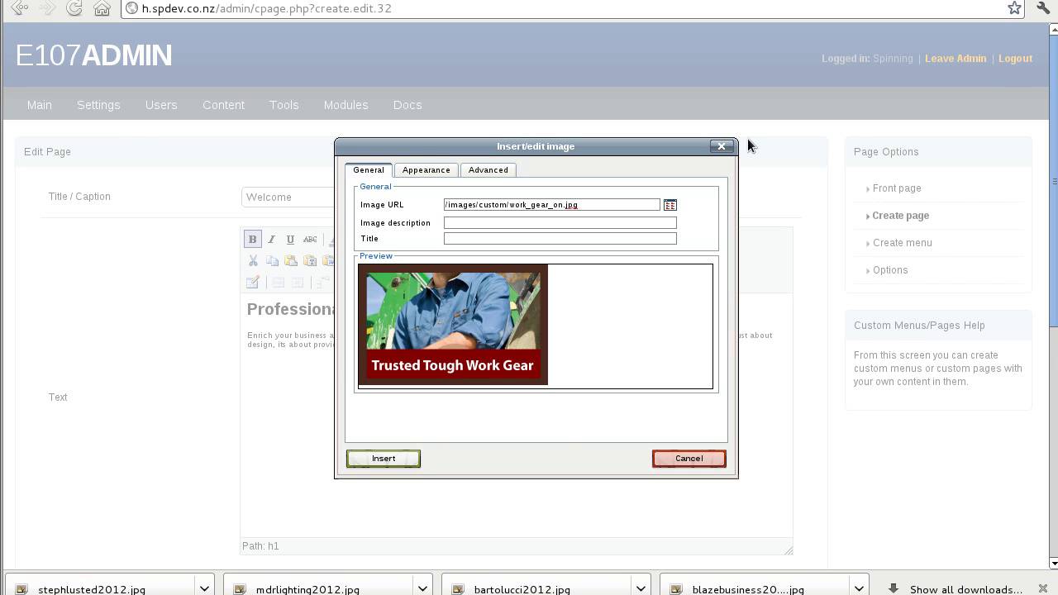
pyautogui.click(517, 222)
pyautogui.write('Spinning Planet eaxmple e-cpmmerce website')
pyautogui.click(549, 239)
pyautogui.write('Spinning Planet eaxmple e-cpmmerce website')
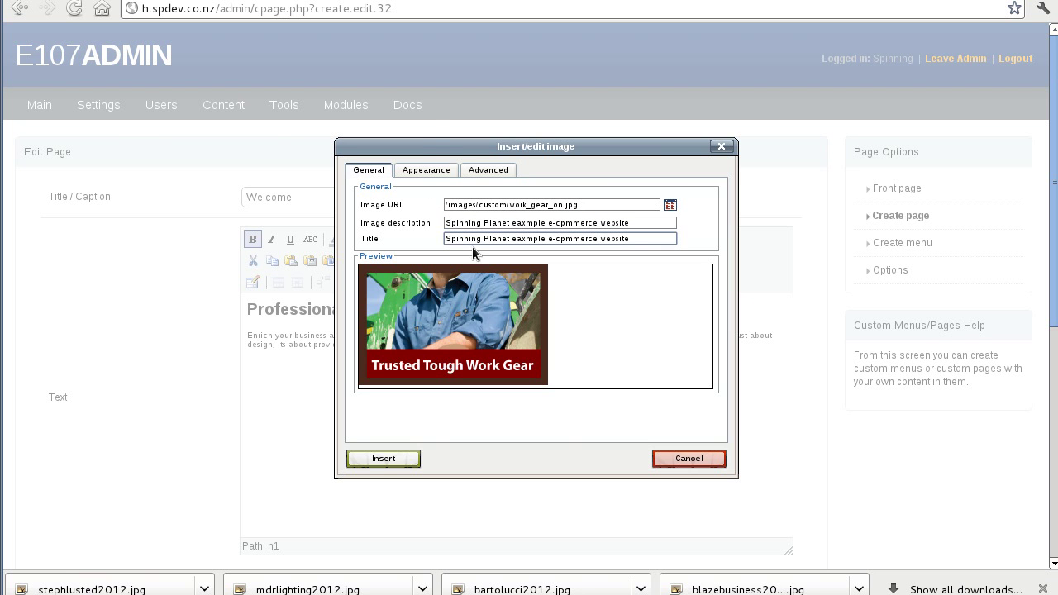
# Set the image's alignment to Right and its horizontal space to 10, and insert it into the page
pyautogui.moveTo(433, 146); pyautogui.dragTo(751, 77)
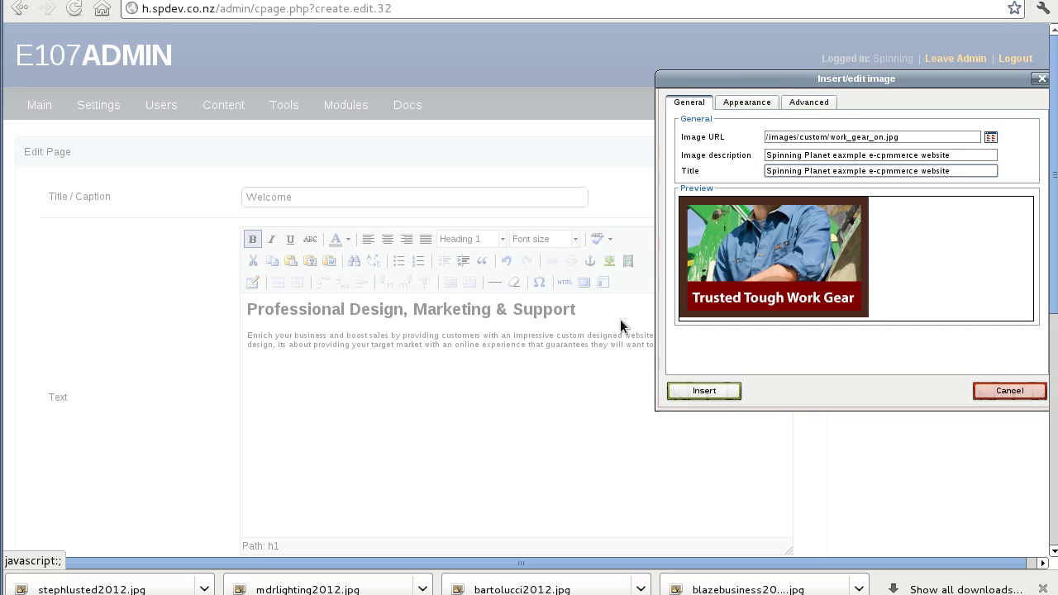
pyautogui.click(740, 104)
pyautogui.moveTo(784, 78); pyautogui.dragTo(545, 79)
pyautogui.click(591, 134)
pyautogui.click(560, 219)
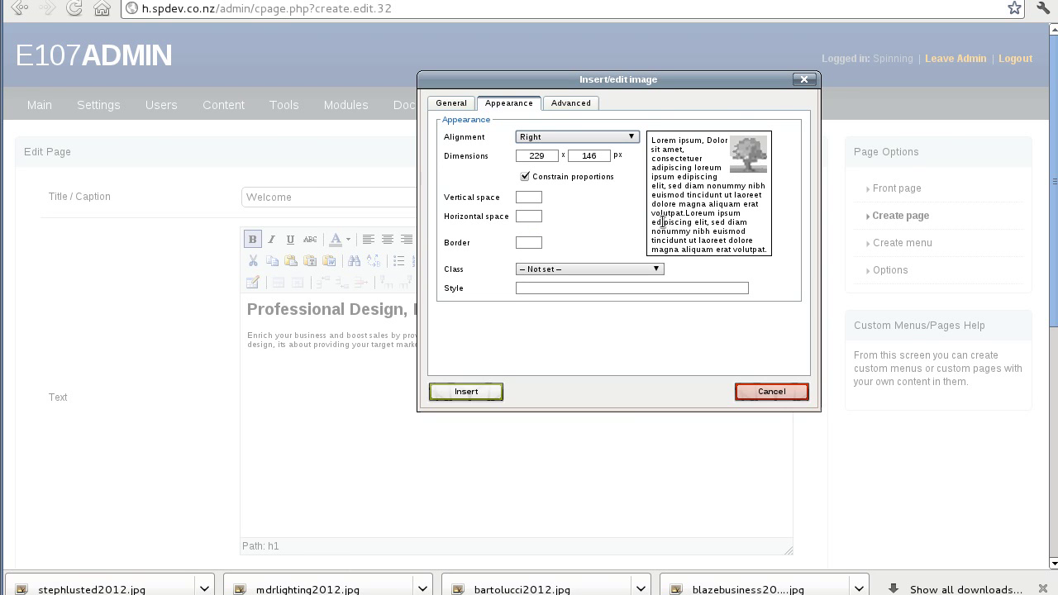
pyautogui.click(523, 214)
pyautogui.click(543, 286)
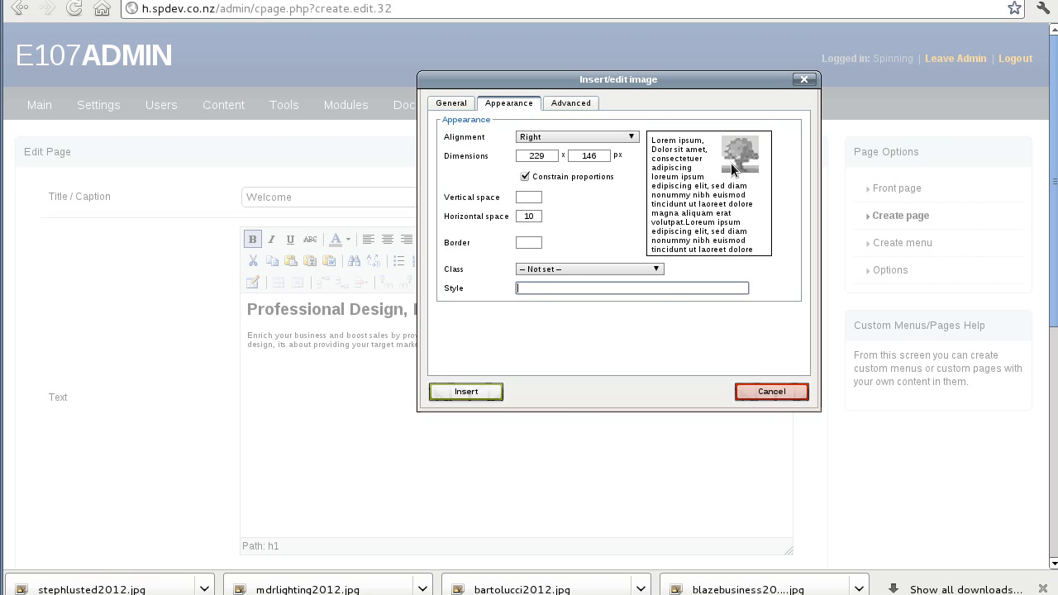
pyautogui.click(466, 392)
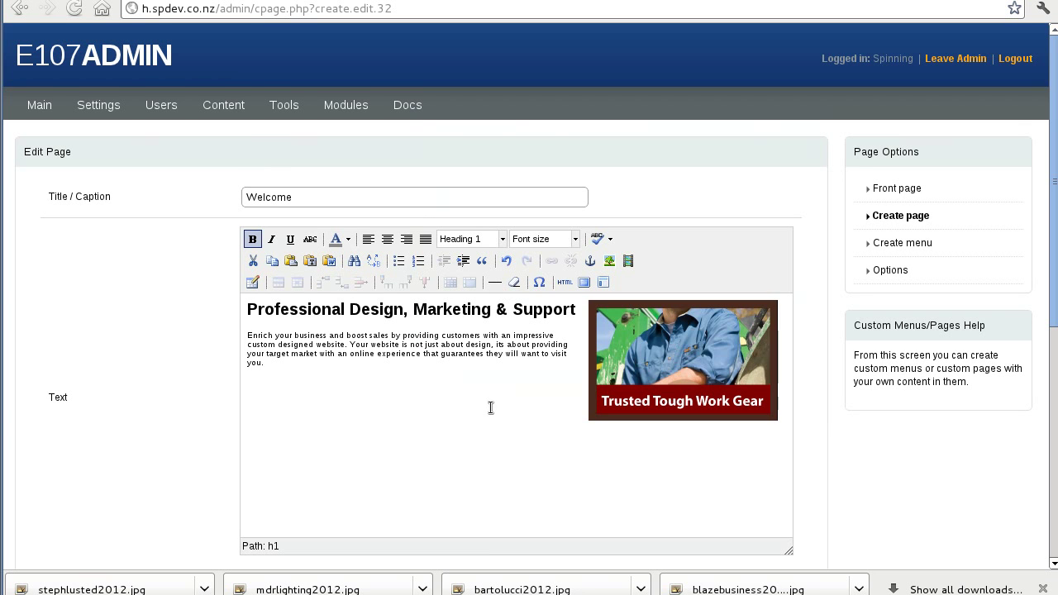
# Save the updated Welcome page and view it on the site
pyautogui.scroll(-5, 528, 452)
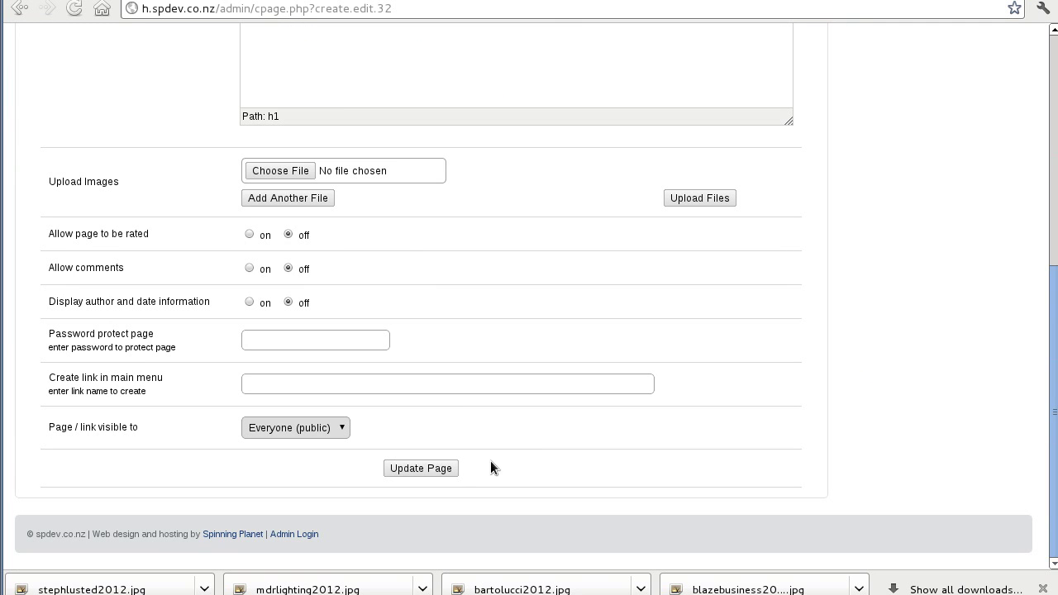
pyautogui.click(411, 468)
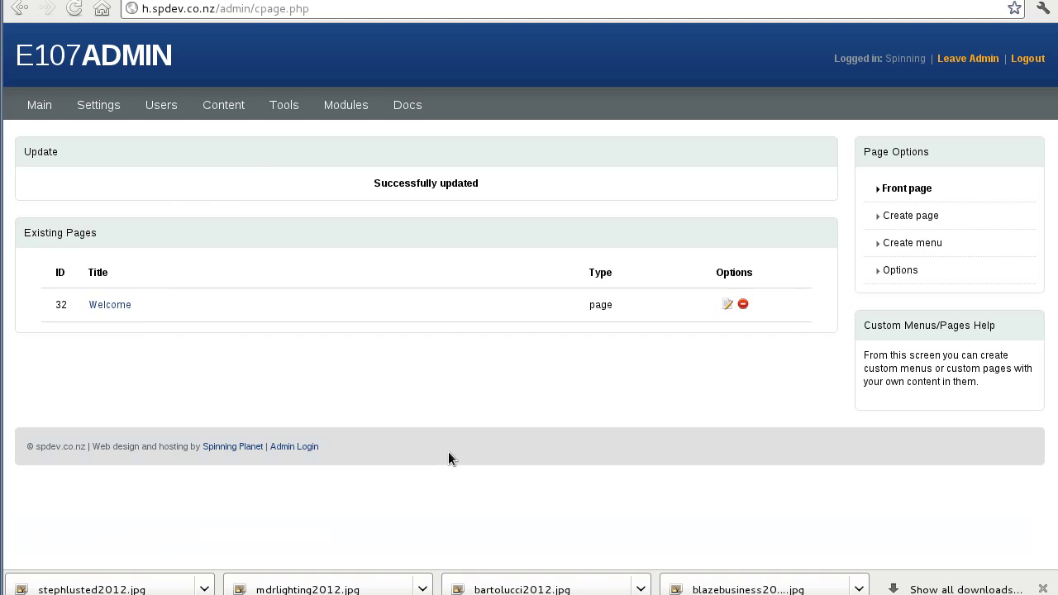
pyautogui.click(126, 304)
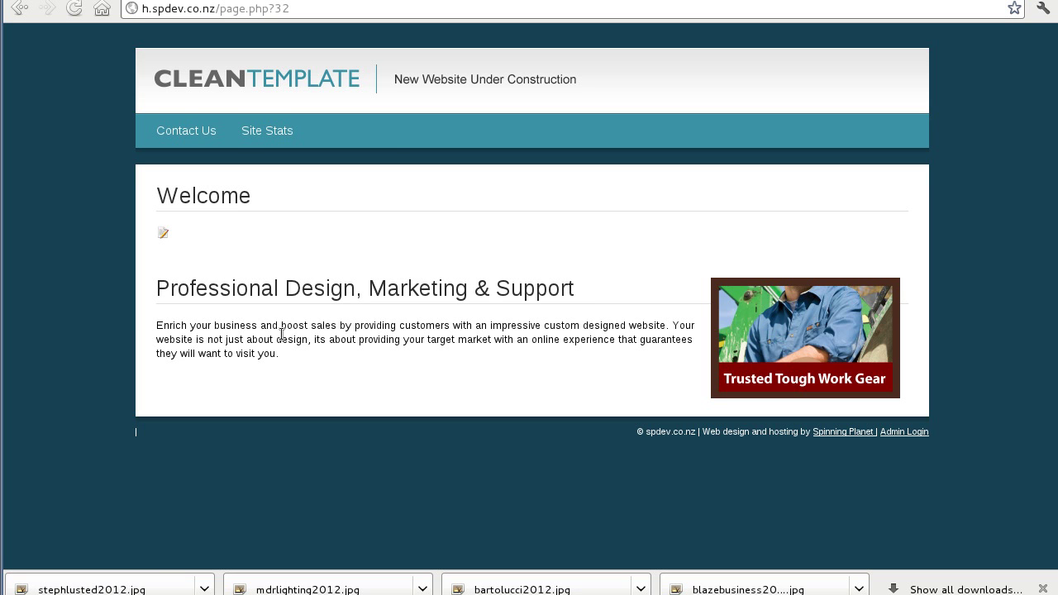
# Reopen the Welcome page for editing and insert a full-width table of 3 columns and 2 rows below the body text
pyautogui.click(163, 235)
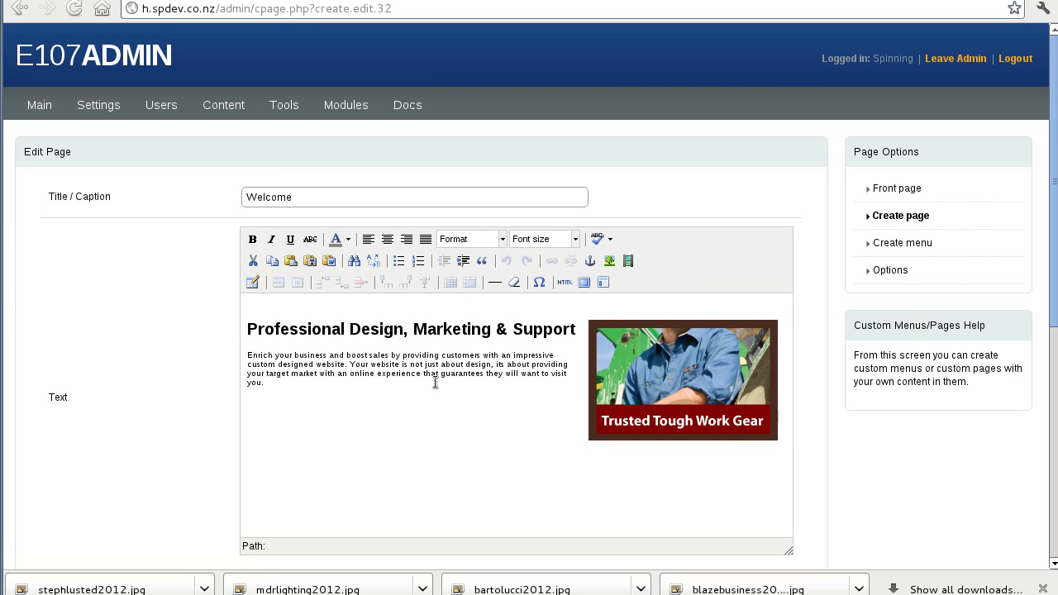
pyautogui.click(315, 448)
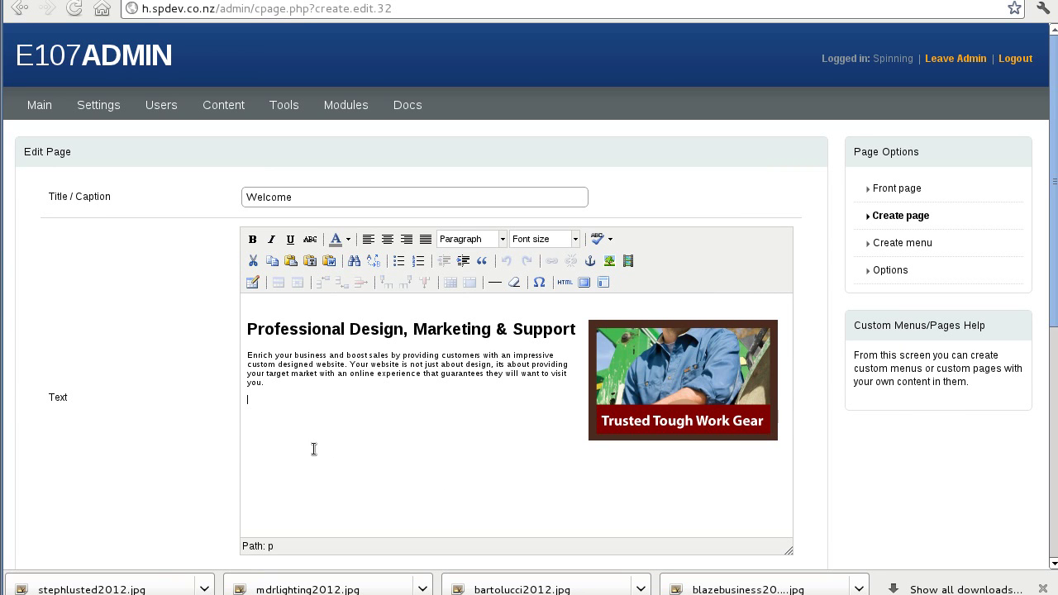
pyautogui.click(253, 283)
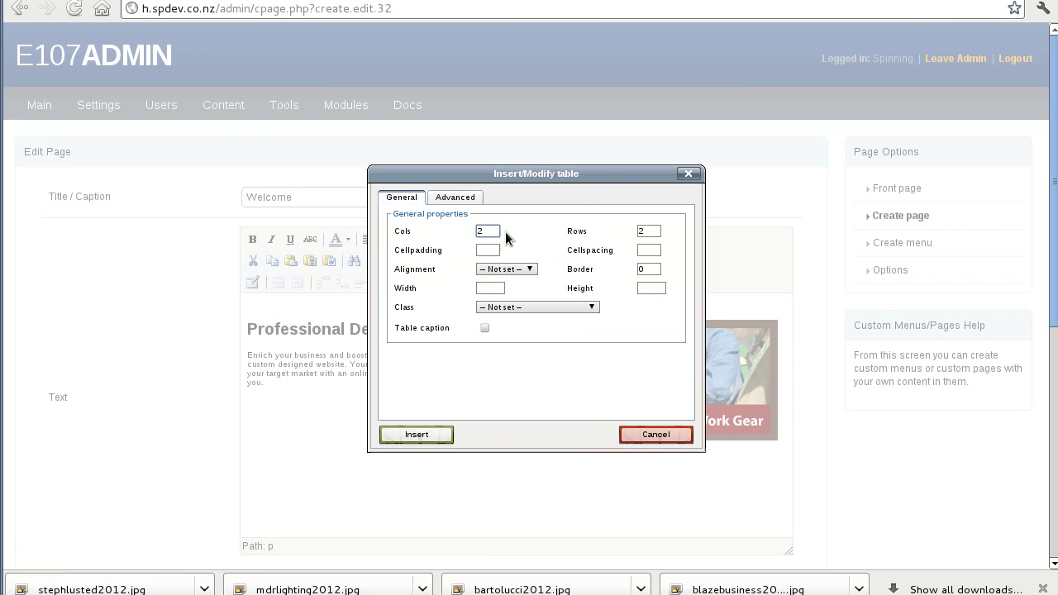
pyautogui.doubleClick(488, 231)
pyautogui.write('3')
pyautogui.click(495, 293)
pyautogui.click(418, 435)
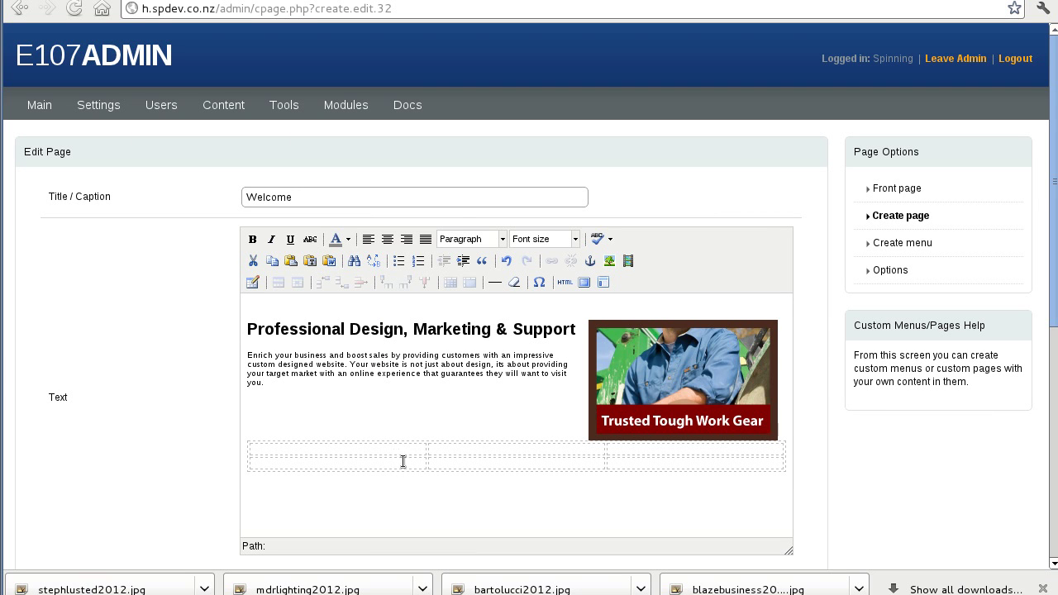
# Start inserting an image in the table's first cell and open the file selection for uploading new images
pyautogui.click(391, 449)
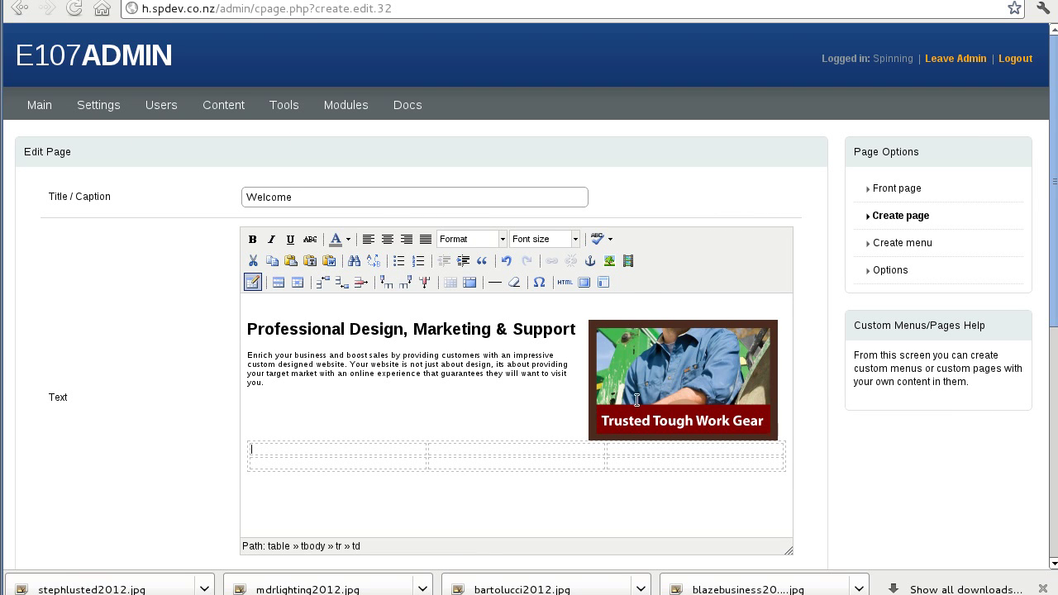
pyautogui.click(608, 262)
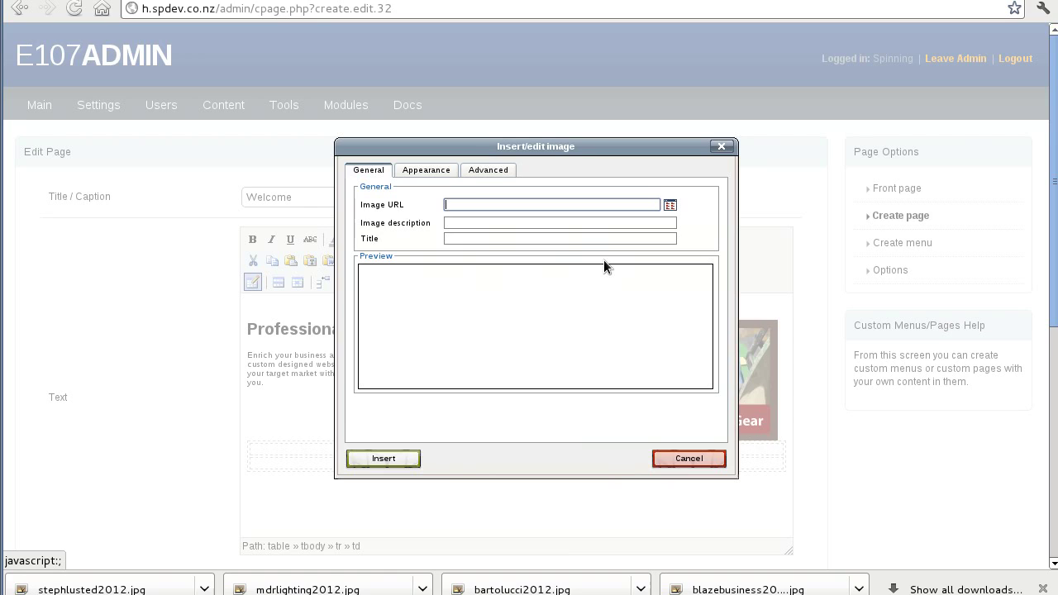
pyautogui.click(668, 203)
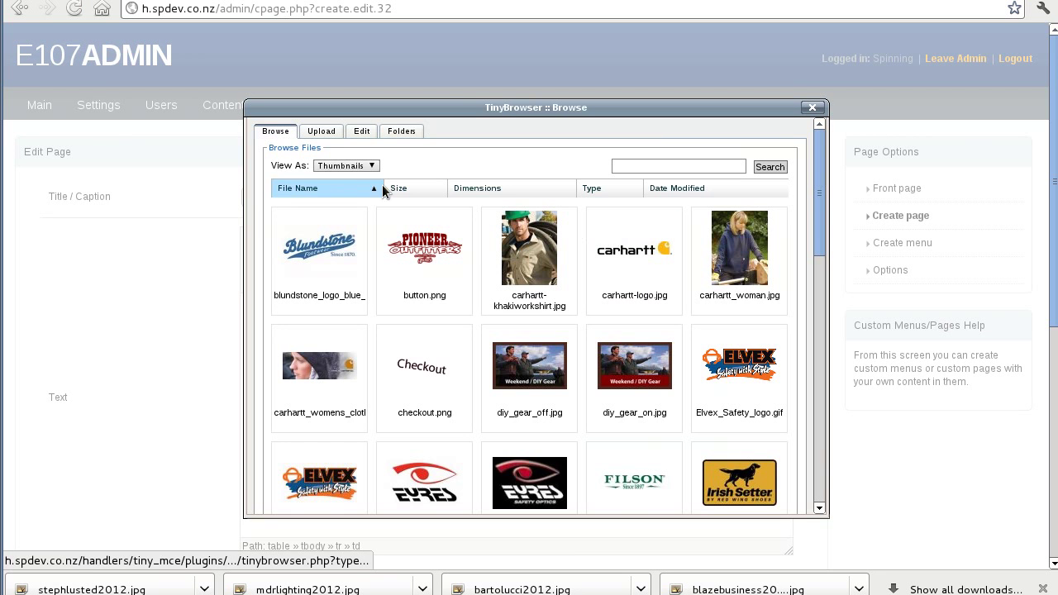
pyautogui.click(319, 134)
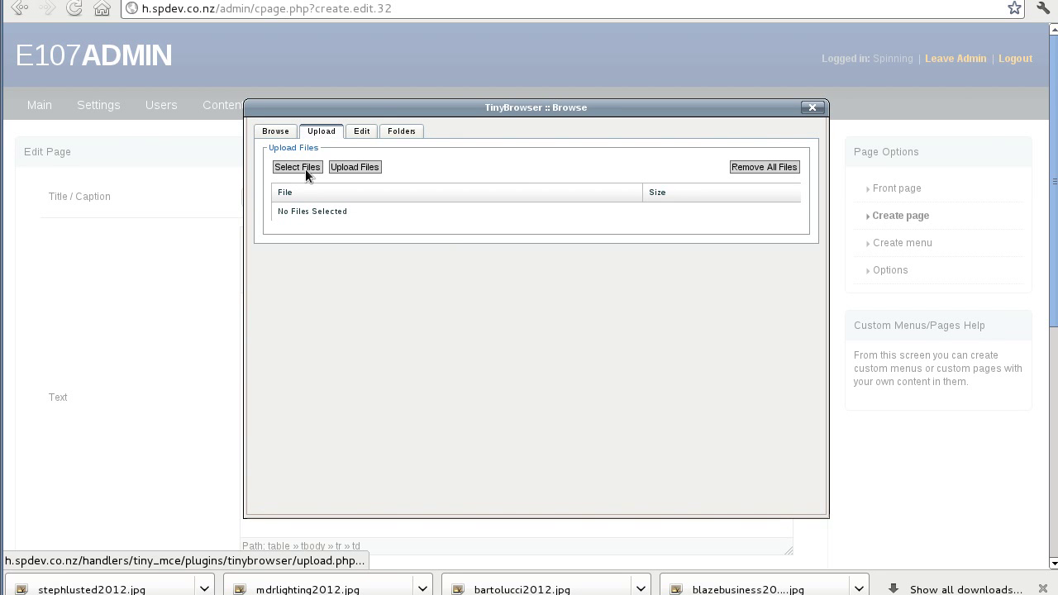
pyautogui.click(305, 168)
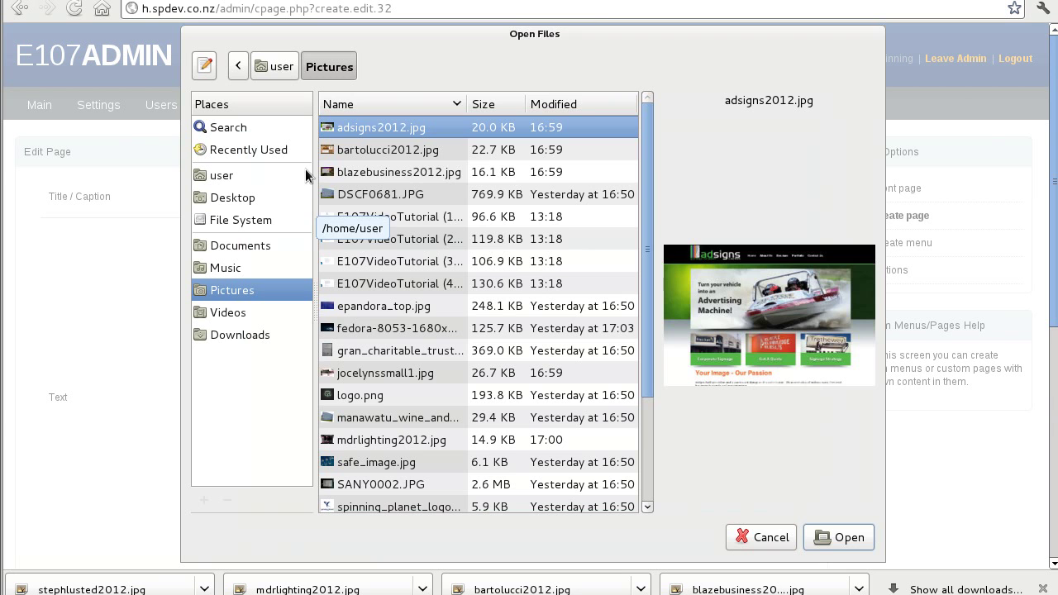
pyautogui.keyDown('shift'); pyautogui.click(389, 157); pyautogui.keyUp('shift')
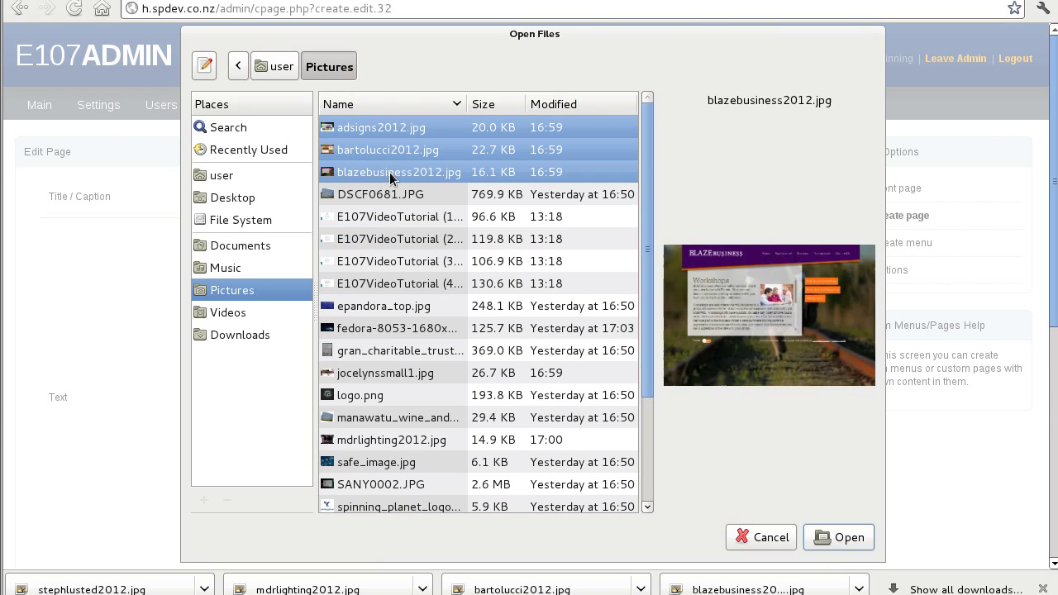
pyautogui.keyDown('shift'); pyautogui.click(390, 172); pyautogui.keyUp('shift')
pyautogui.keyDown('shift'); pyautogui.click(390, 196); pyautogui.keyUp('shift')
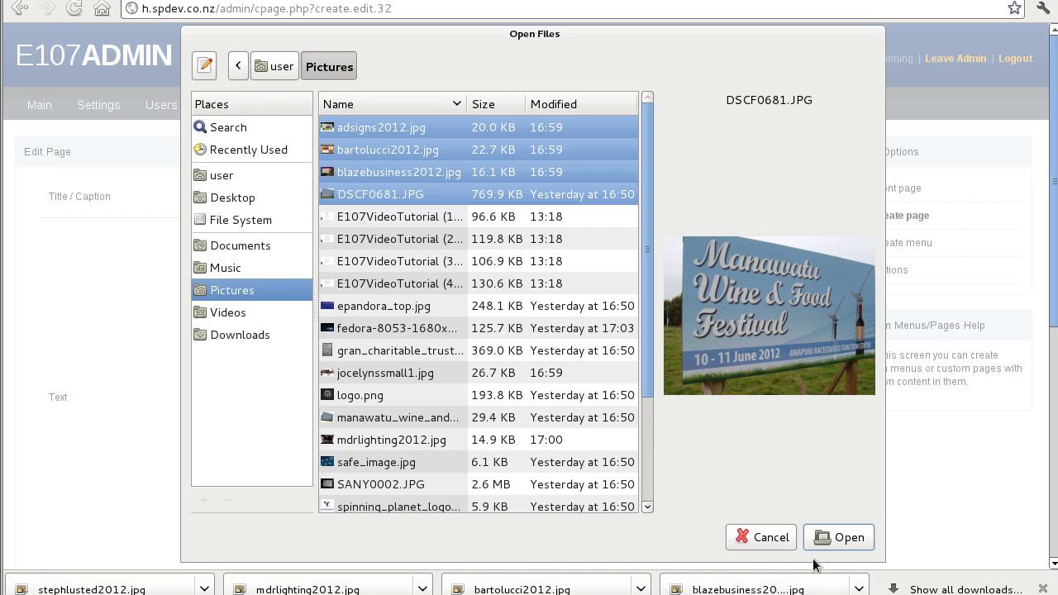
# Sort the pictures by newest modified and upload stephlusted2012.jpg, mdrlighting2012.jpg, bartolucci2012.jpg, blazebusiness2012.jpg and adsigns2012.jpg
pyautogui.click(568, 103)
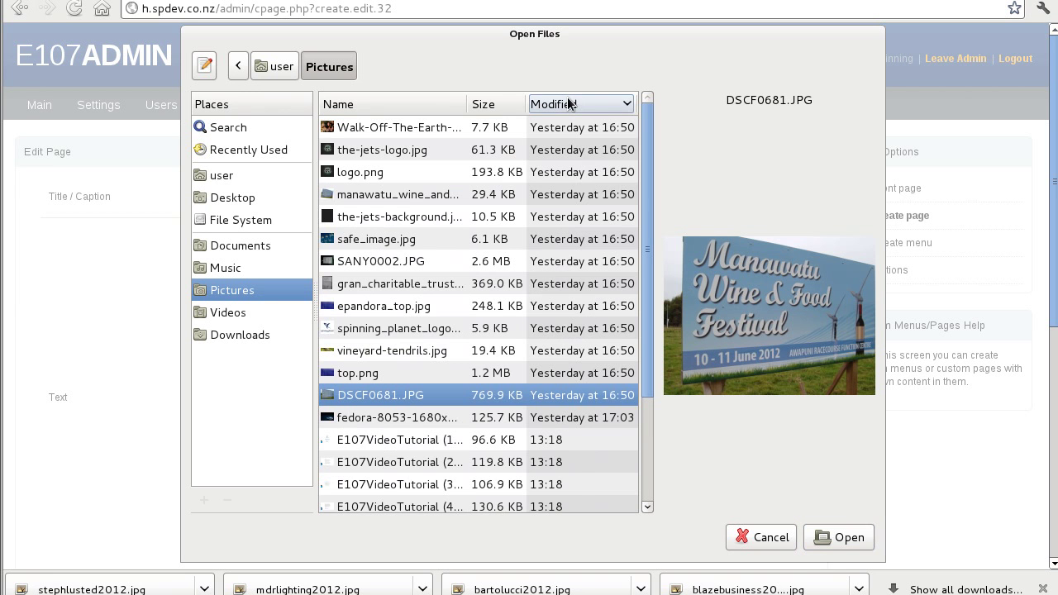
pyautogui.click(568, 102)
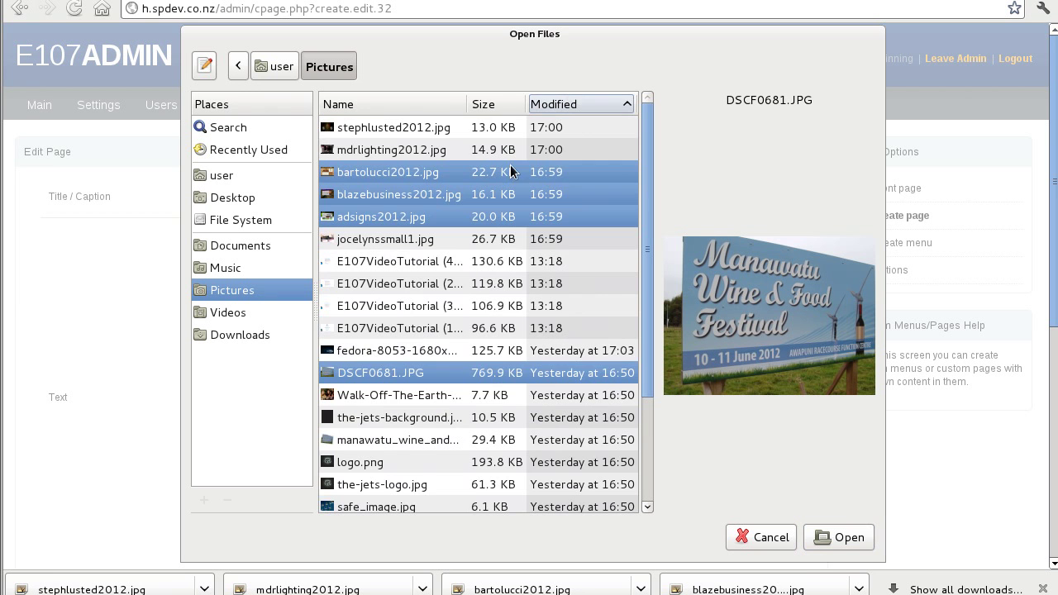
pyautogui.click(441, 132)
pyautogui.keyDown('shift'); pyautogui.click(435, 219); pyautogui.keyUp('shift')
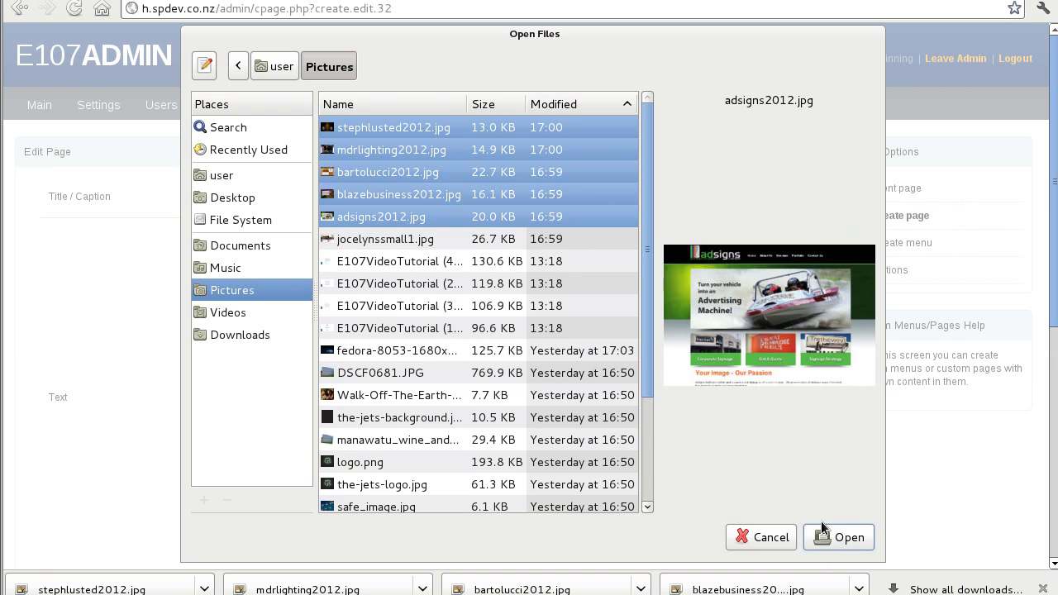
pyautogui.click(848, 539)
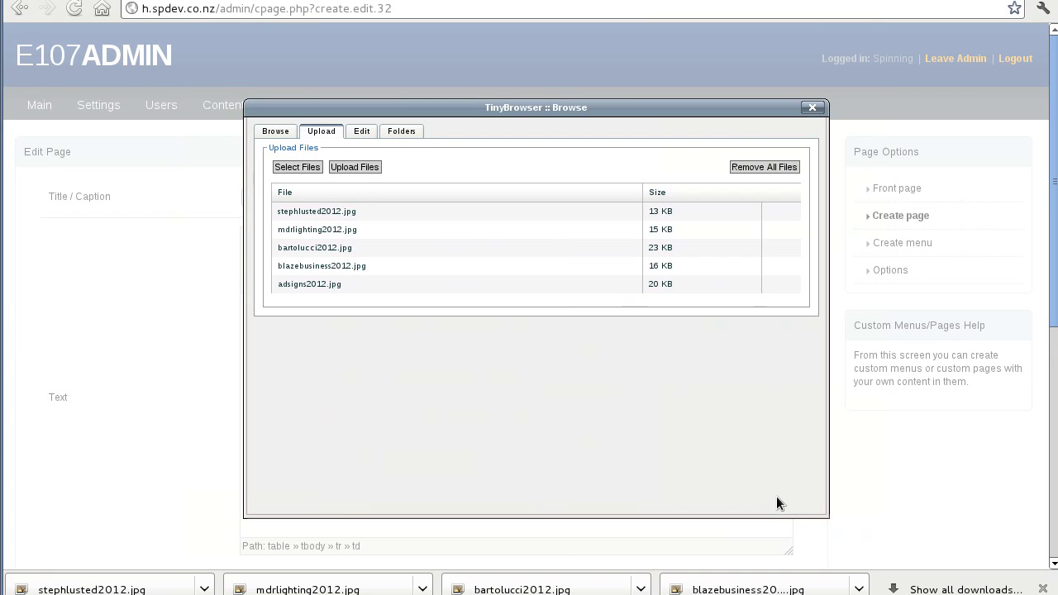
pyautogui.click(363, 166)
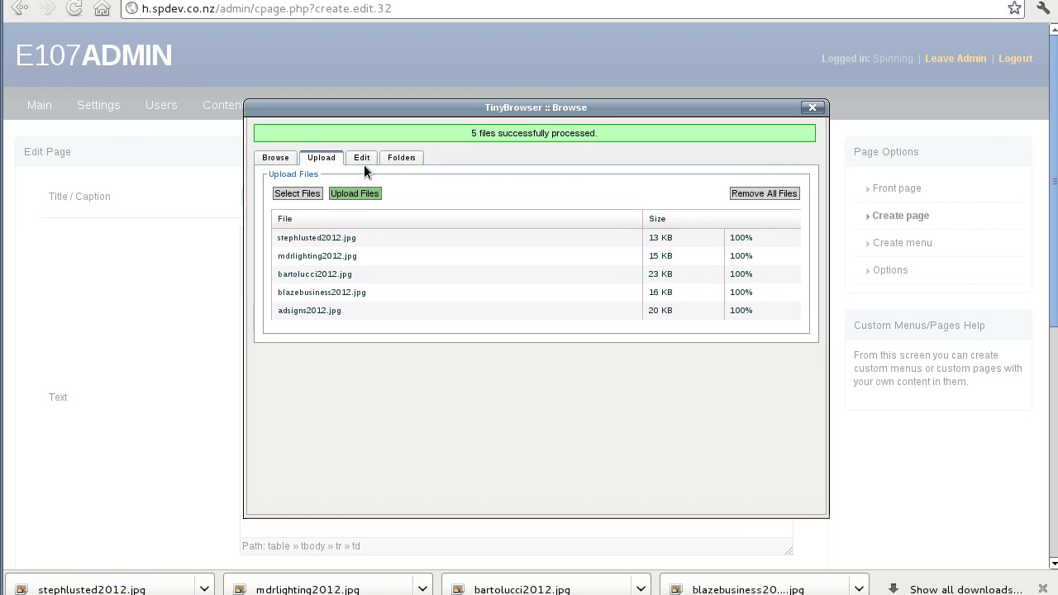
# Insert adsigns2012.jpg into the table's first cell, with "Spinning Planet eaxmple e-cpmmerce website" as both description and title
pyautogui.click(273, 157)
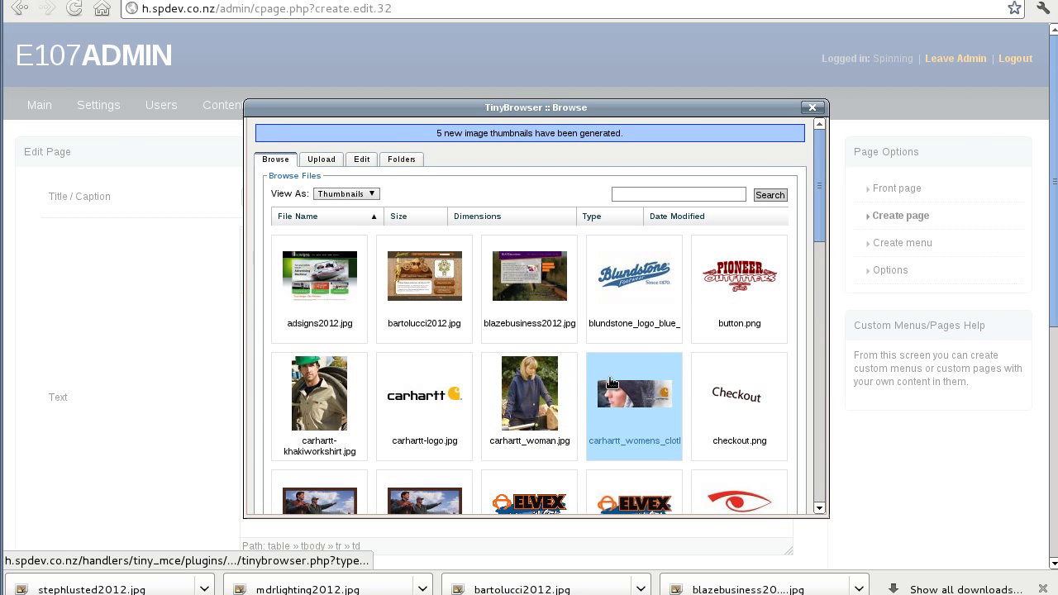
pyautogui.click(334, 289)
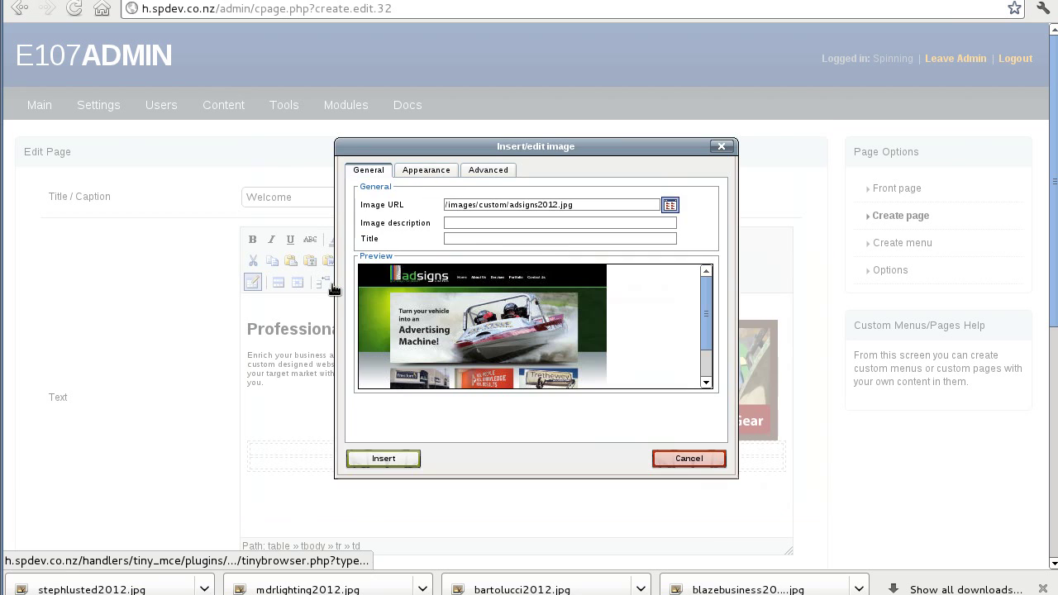
pyautogui.click(458, 225)
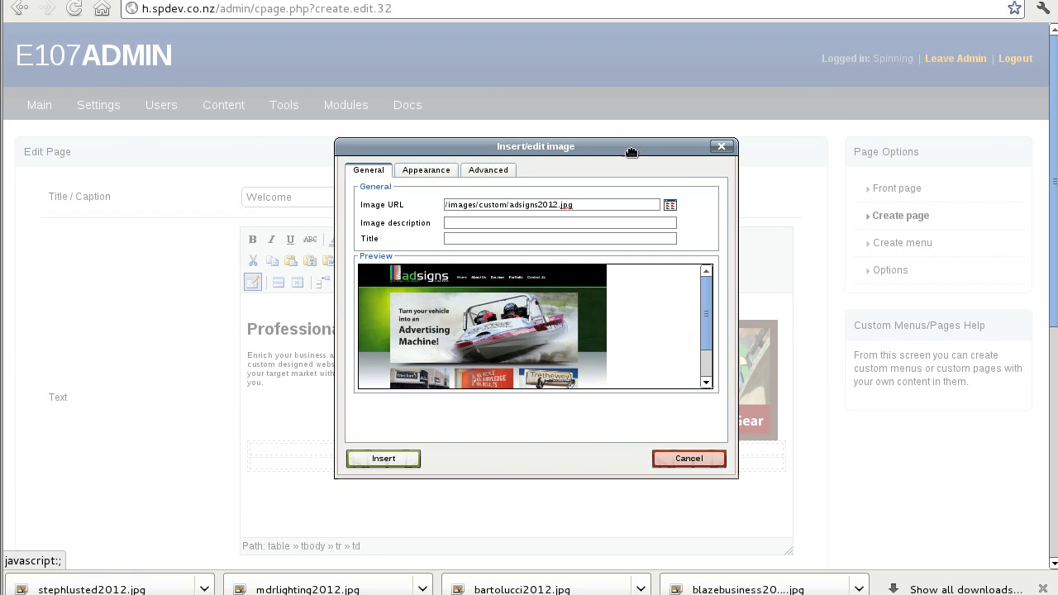
pyautogui.click(478, 222)
pyautogui.write('Spinning Planet eaxmple e-cpmmerce website')
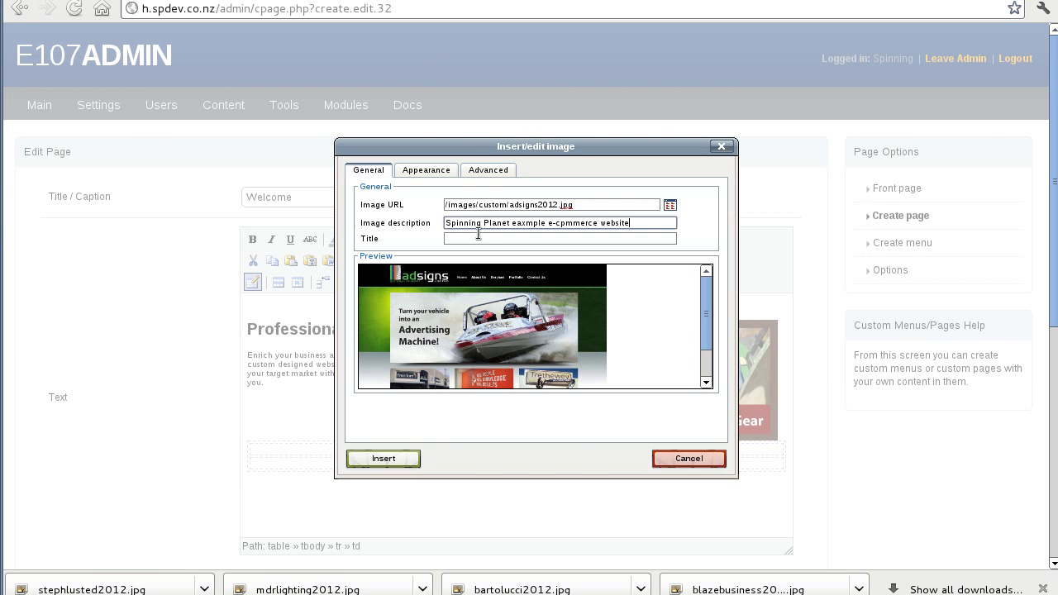
pyautogui.click(478, 238)
pyautogui.write('Spinning Planet eaxmple e-cpmmerce website')
pyautogui.click(395, 459)
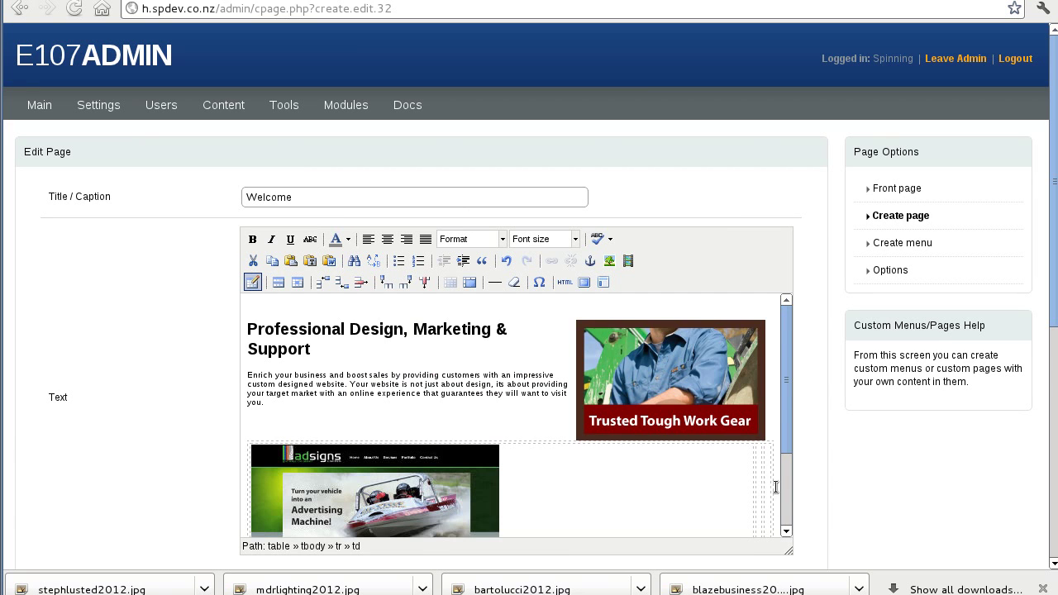
# Insert bartolucci2012.jpg into the table's second cell, with "Spinning Planet eaxmple e-cpmmerce website" as both description and title
pyautogui.scroll(-1, 775, 488)
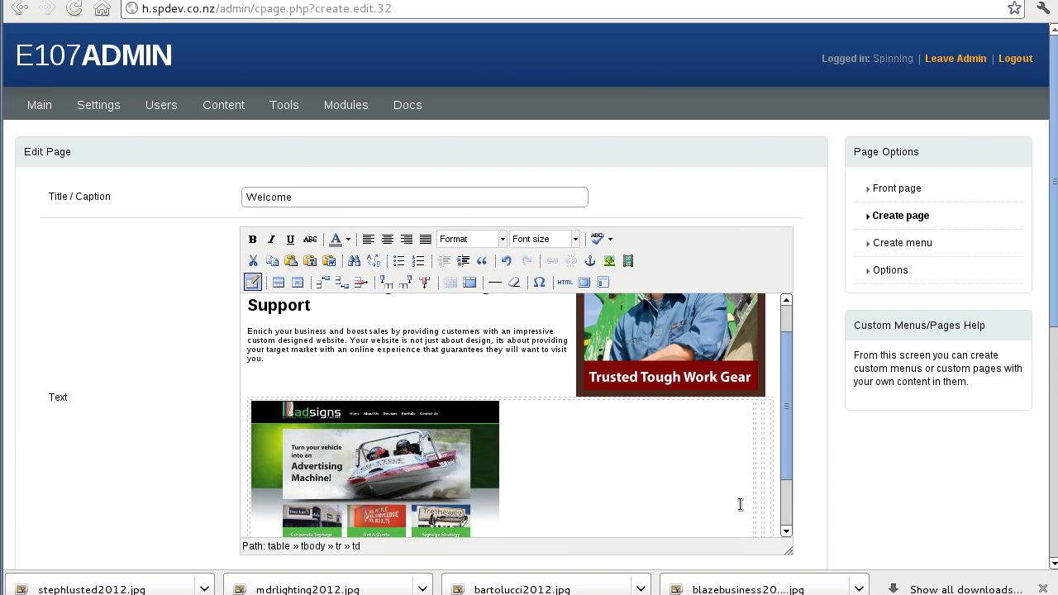
pyautogui.click(604, 282)
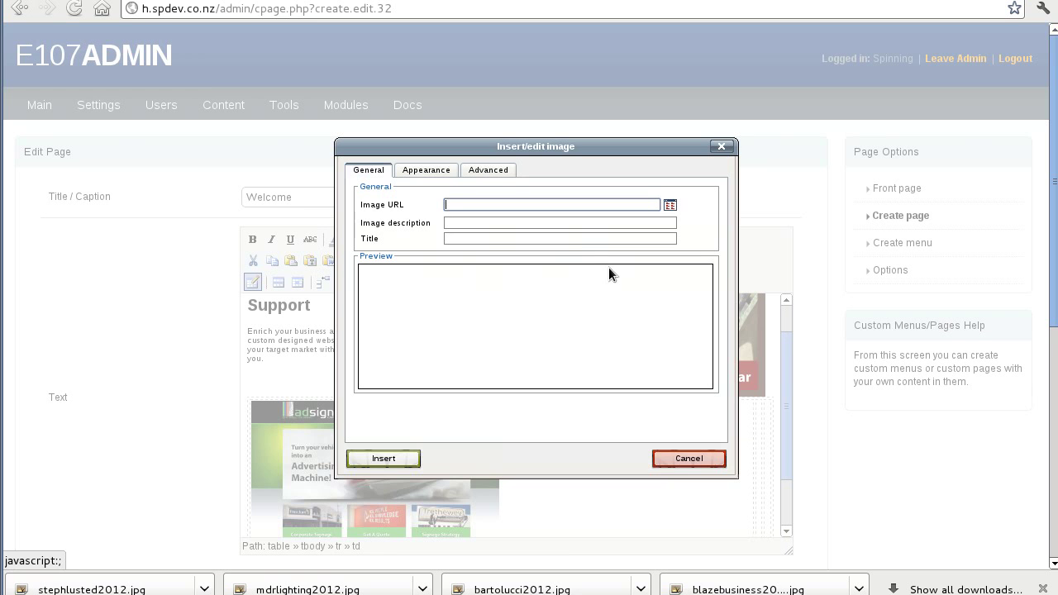
pyautogui.click(670, 206)
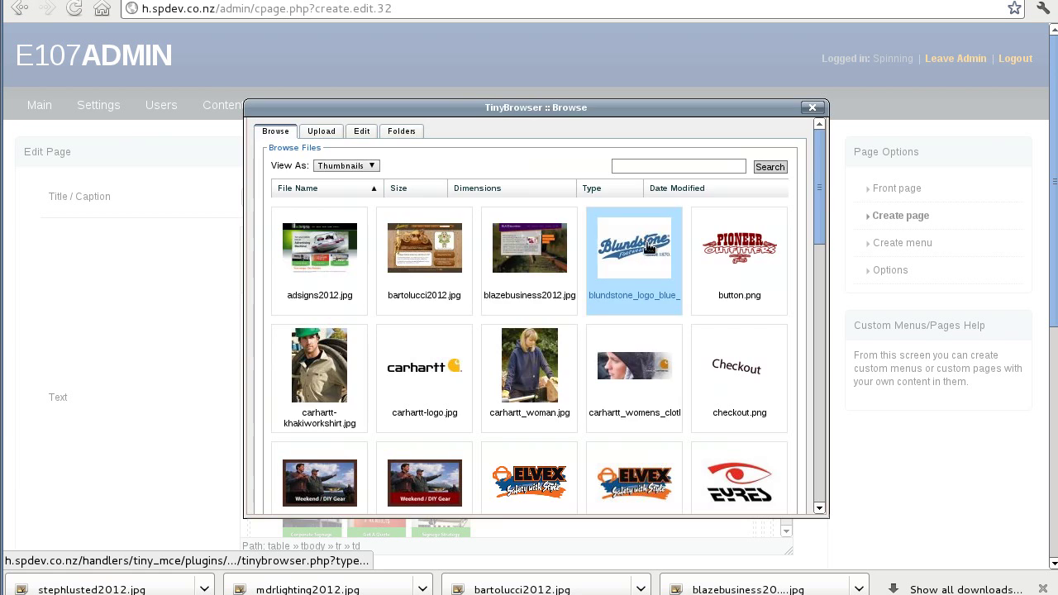
pyautogui.click(425, 252)
pyautogui.click(477, 224)
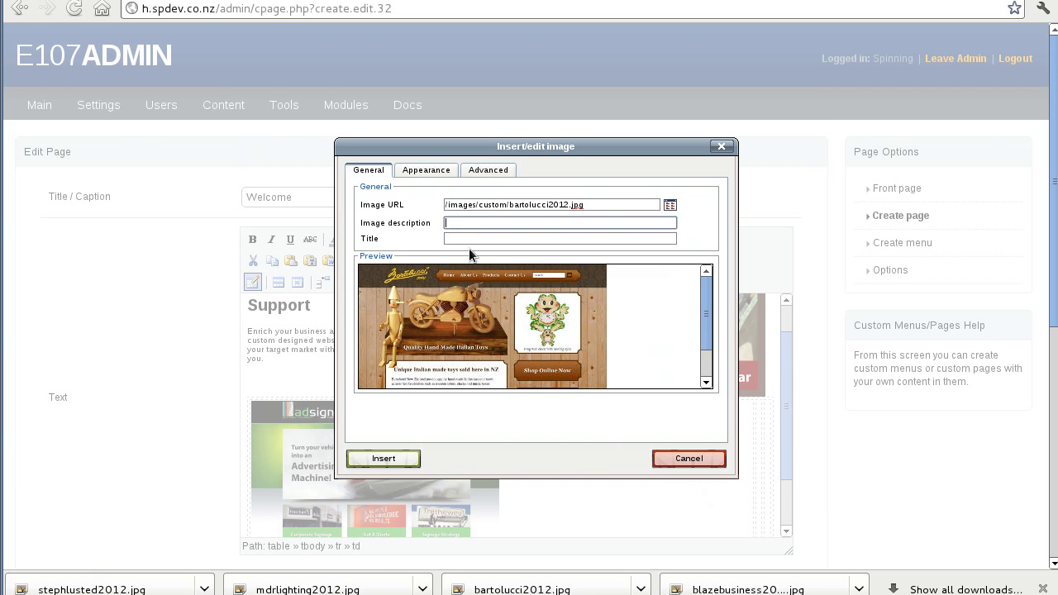
pyautogui.write('Spinning Planet eaxmple e-cpmmerce website')
pyautogui.click(470, 239)
pyautogui.write('Spinning Planet eaxmple e-cpmmerce website')
pyautogui.click(394, 458)
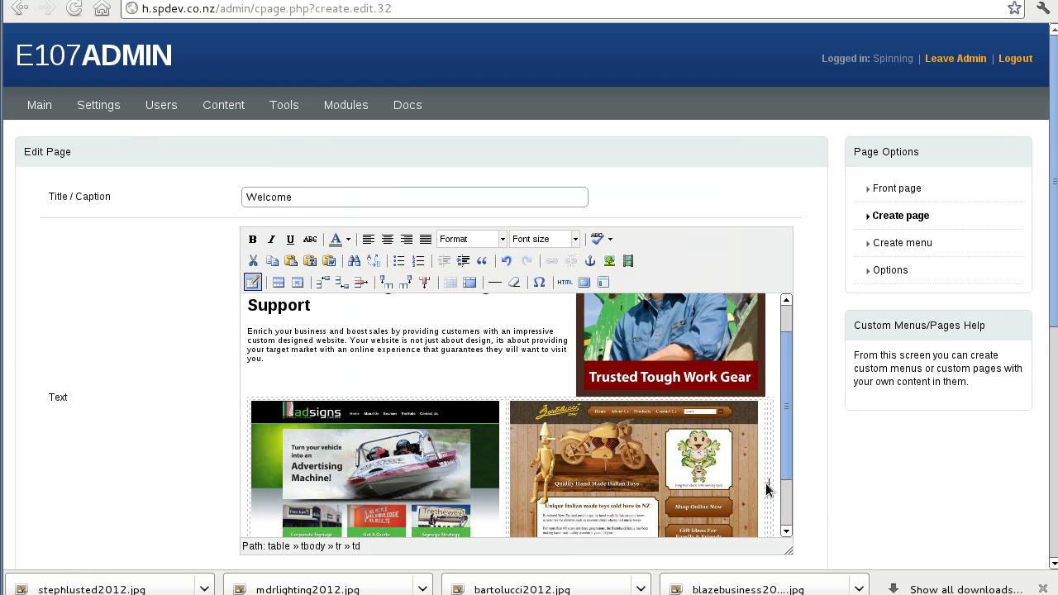
# Insert blazebusiness2012.jpg into the table's third cell, with "Spinning Planet eaxmple e-cpmmerce website" as both description and title
pyautogui.click(610, 260)
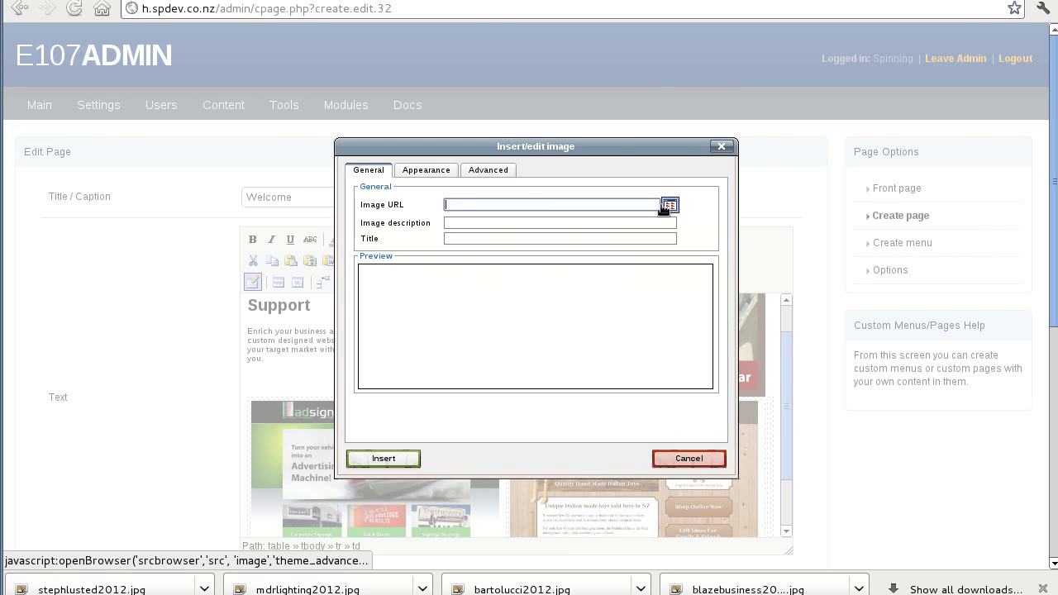
pyautogui.click(670, 204)
pyautogui.click(524, 257)
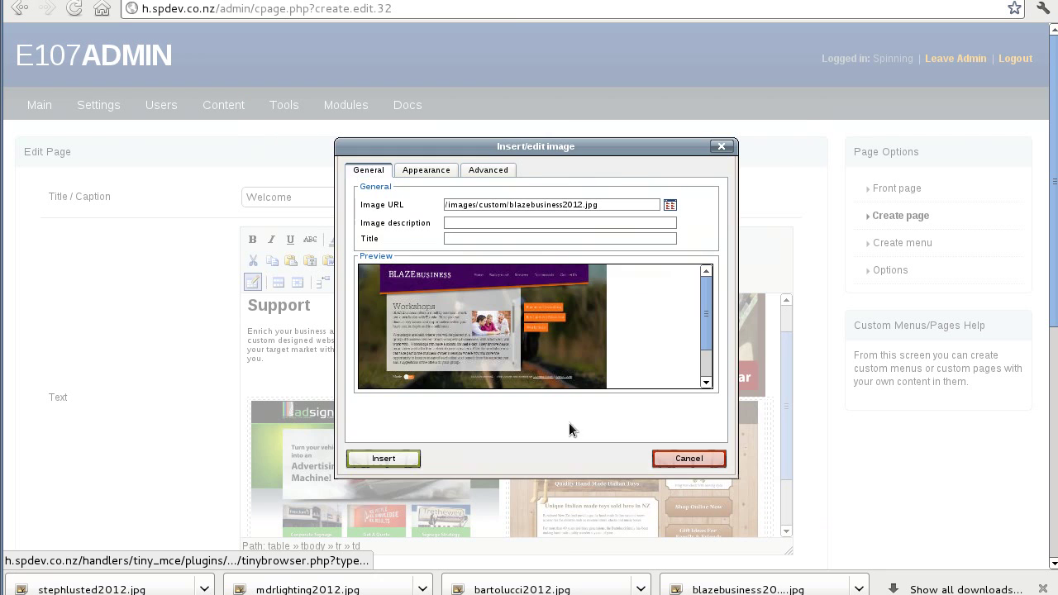
pyautogui.click(478, 223)
pyautogui.write('Spinning Planet eaxmple e-cpmmerce website')
pyautogui.click(474, 238)
pyautogui.write('Spinning Planet eaxmple e-cpmmerce website')
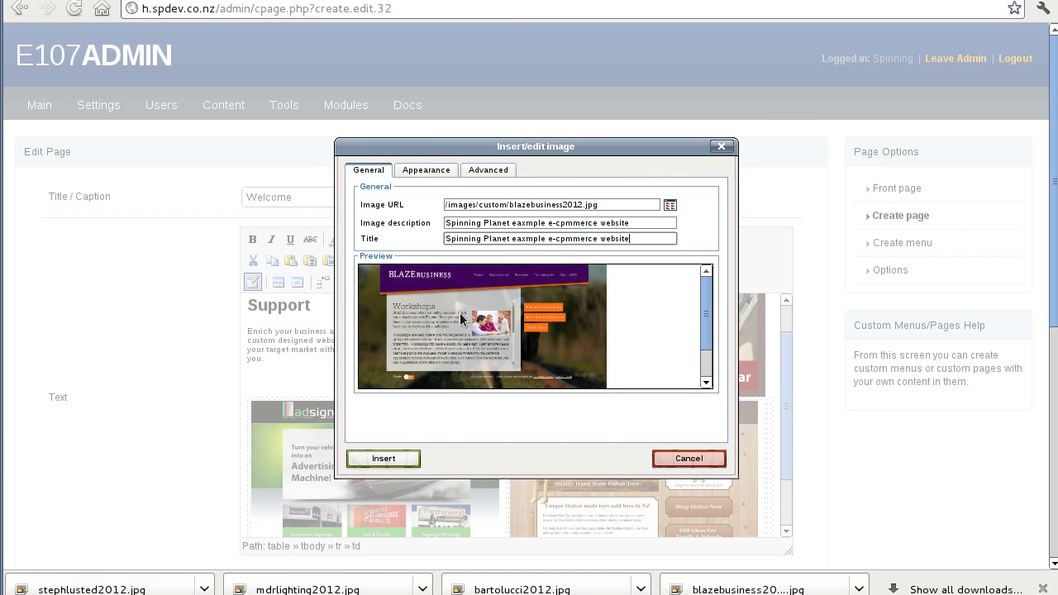
pyautogui.click(409, 461)
# Add an empty paragraph between the body text and the screenshot table, and update the page
pyautogui.scroll(-2, 743, 357)
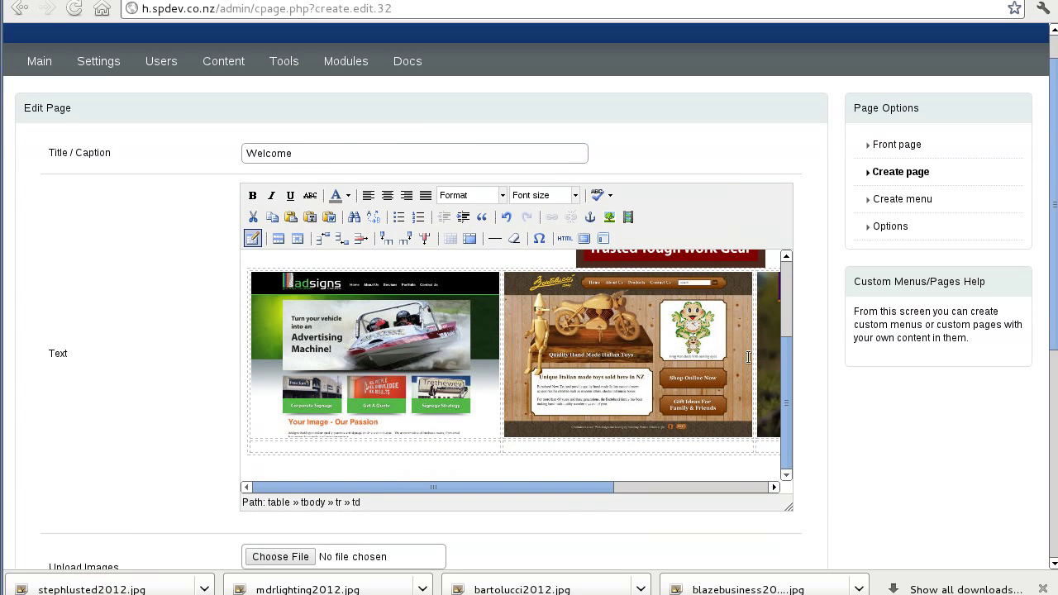
pyautogui.scroll(2, 729, 358)
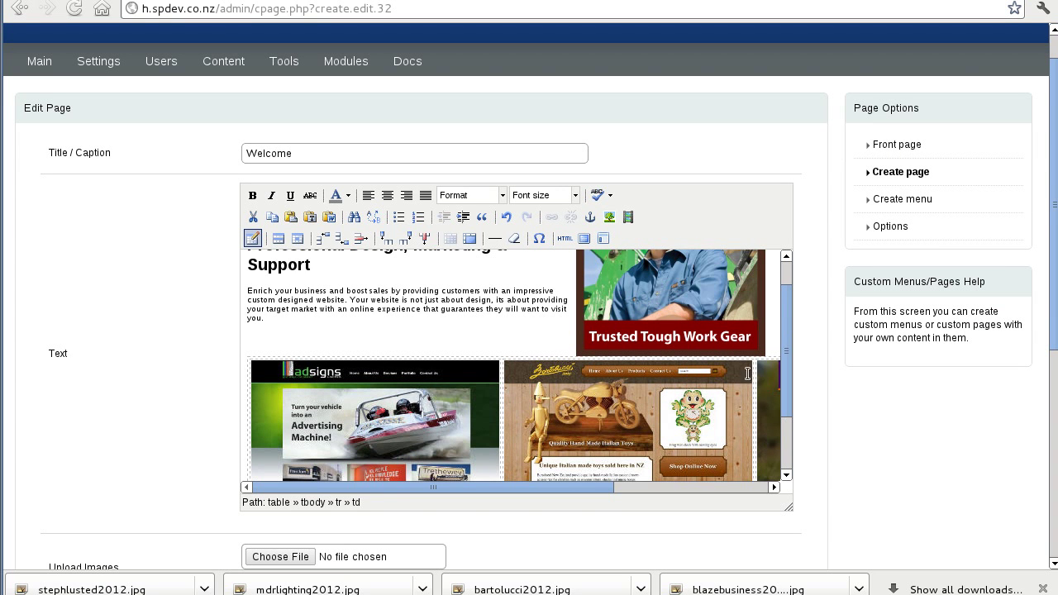
pyautogui.click(775, 336)
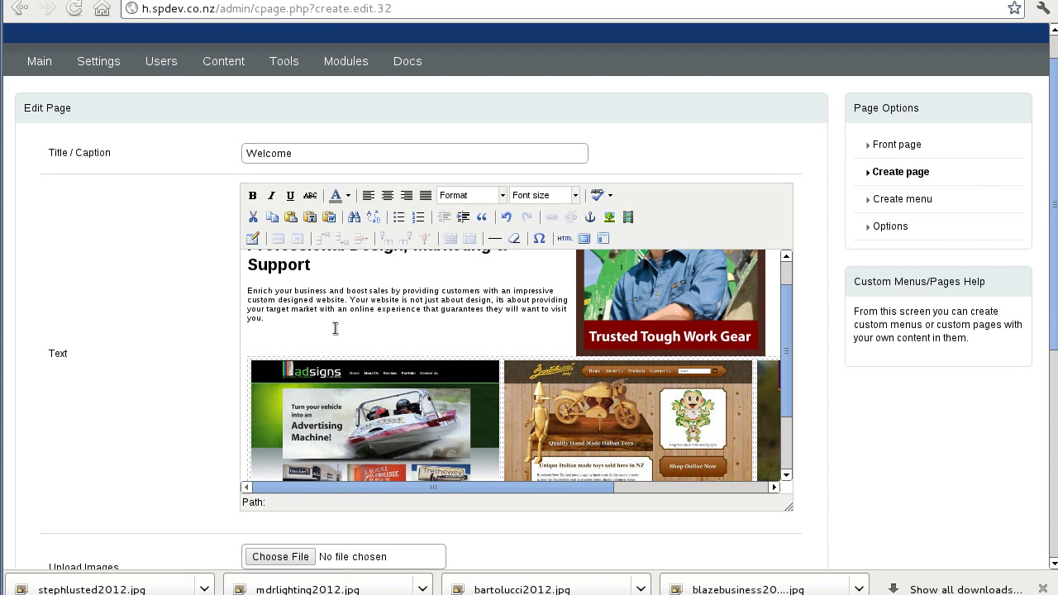
pyautogui.click(297, 320)
pyautogui.press('Return')
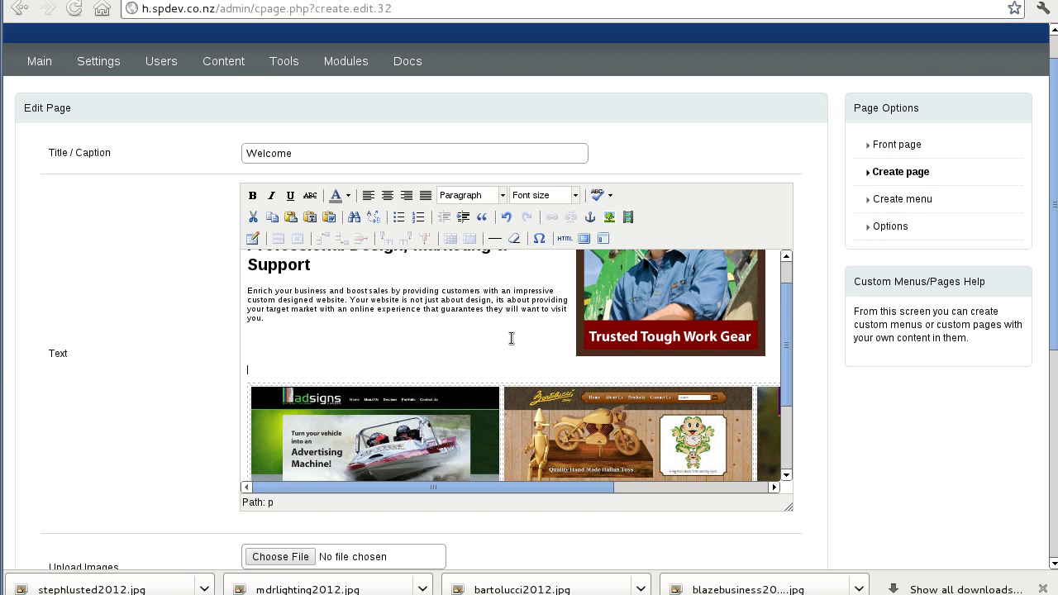
pyautogui.scroll(-10, 521, 396)
pyautogui.click(425, 468)
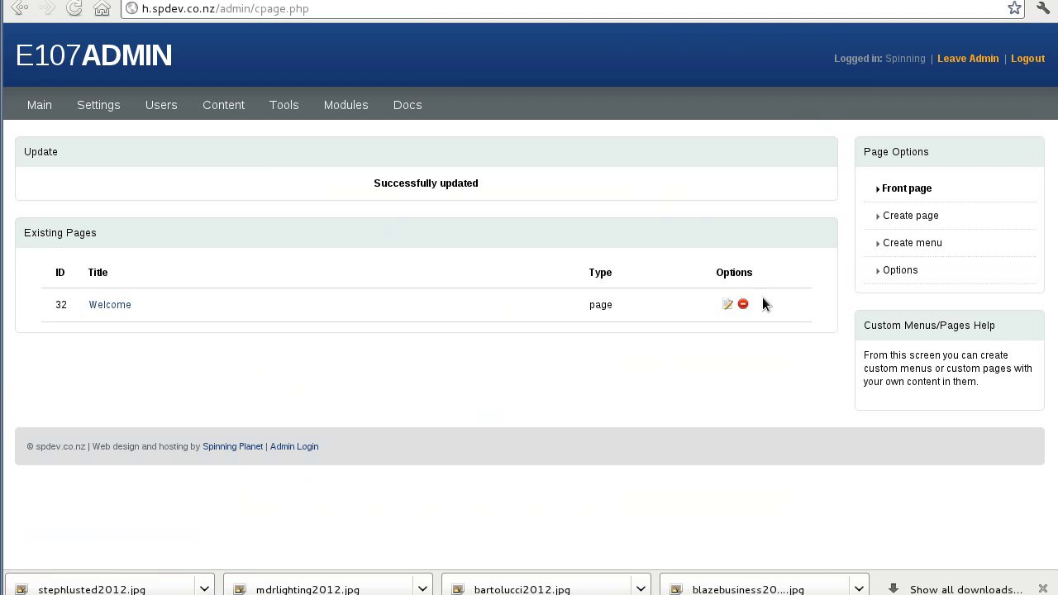
# View the published Welcome page with its three website screenshots and reopen it for editing
pyautogui.click(109, 305)
pyautogui.scroll(-3, 546, 283)
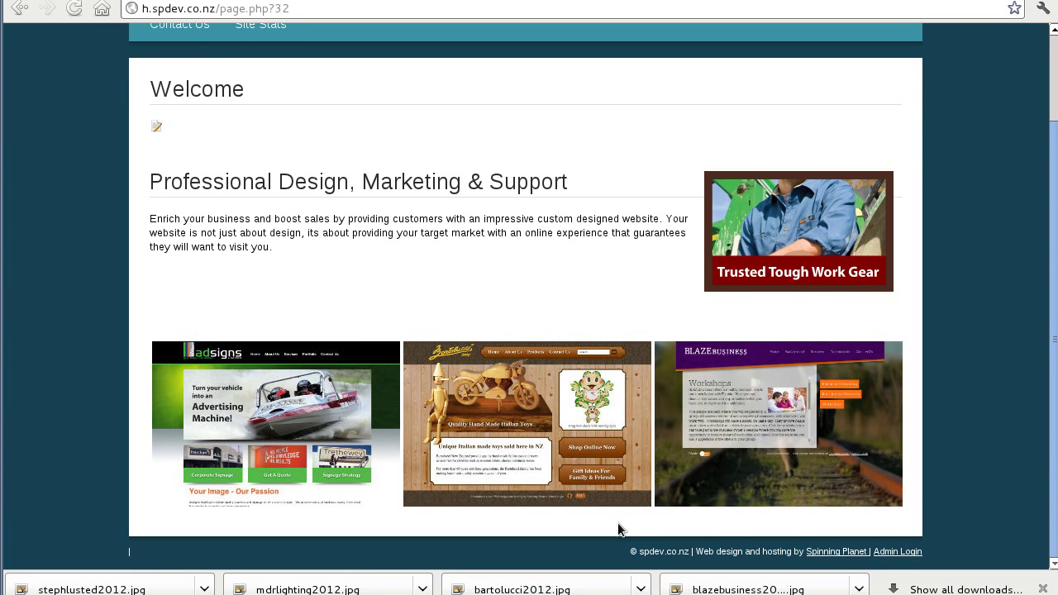
pyautogui.click(157, 127)
pyautogui.scroll(-3, 581, 442)
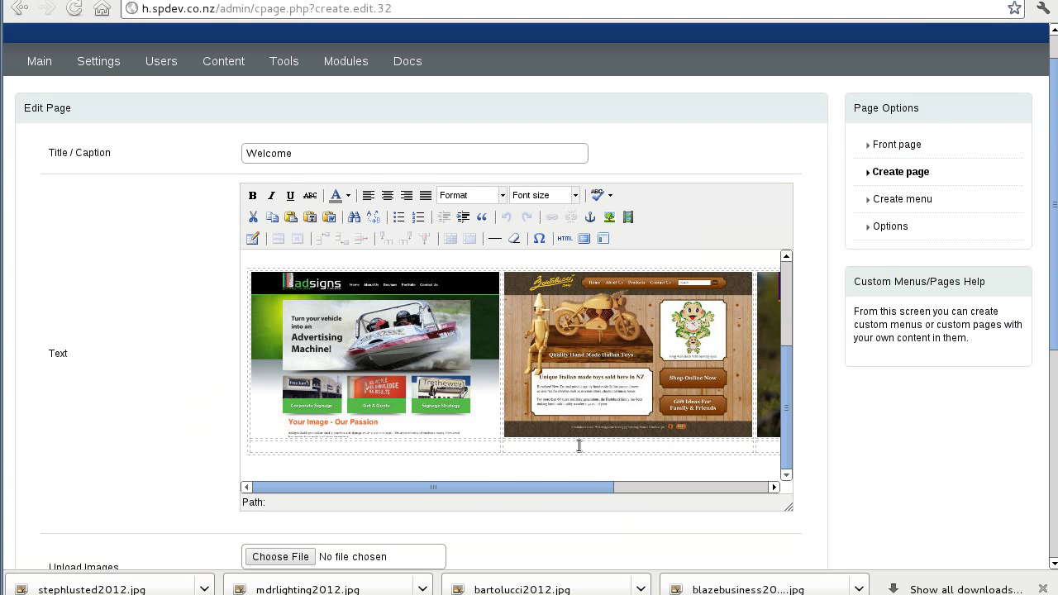
# Start inserting embedded media below the table and switch to the Mount Cook scenic flight video on YouTube
pyautogui.click(485, 468)
pyautogui.click(628, 216)
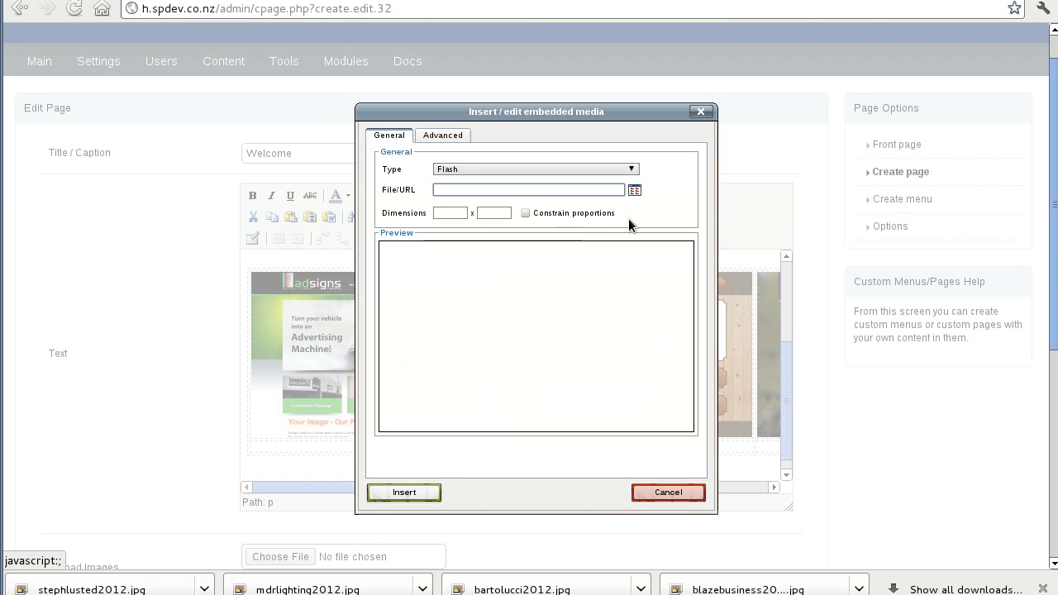
pyautogui.click(274, 2)
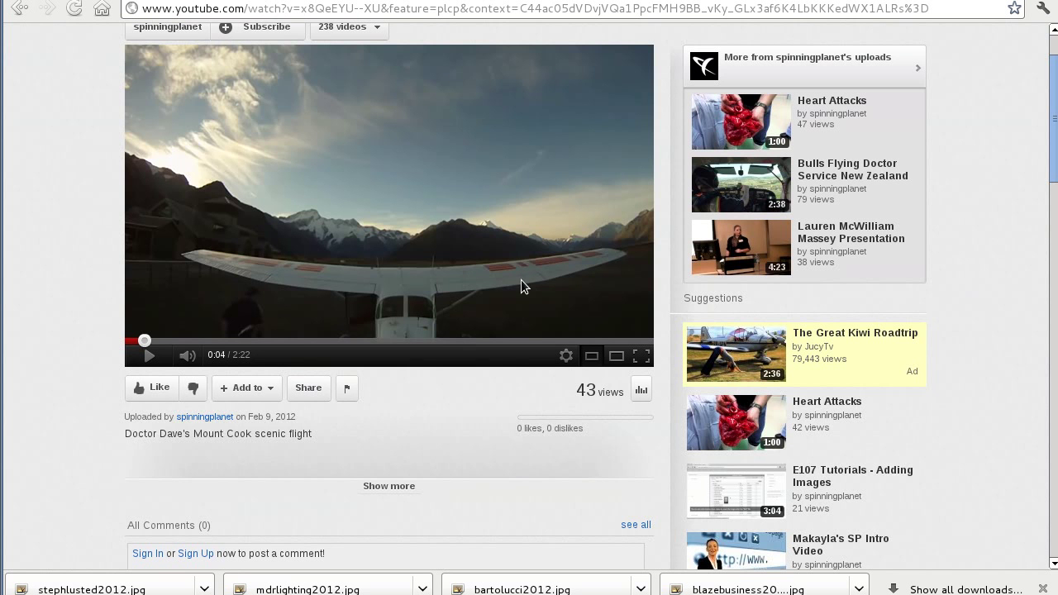
# Show the video's sharing link with the Long link option enabled and copy the full link
pyautogui.click(308, 387)
pyautogui.click(265, 544)
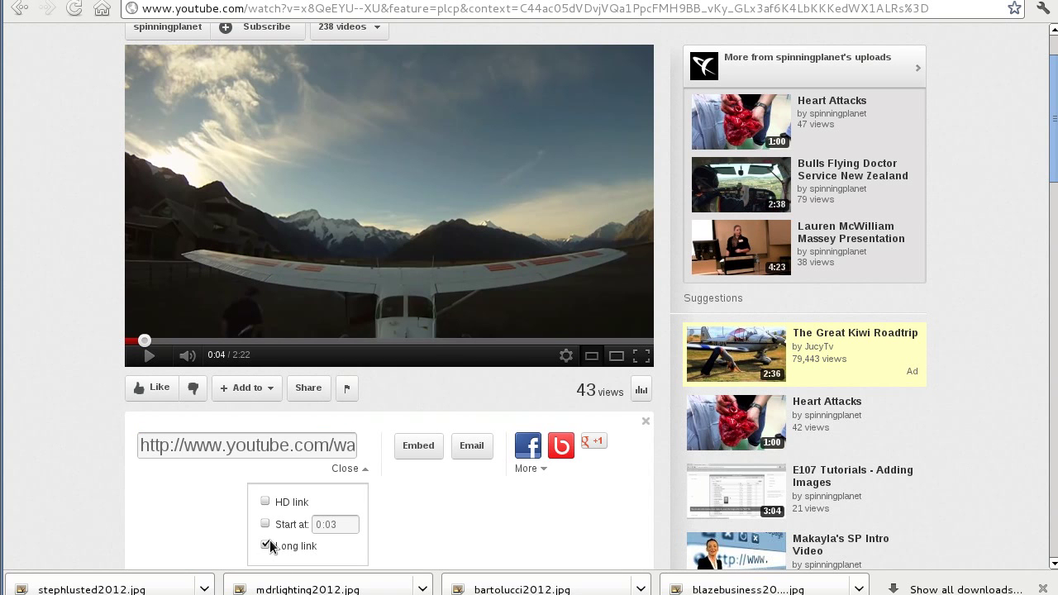
pyautogui.click(344, 469)
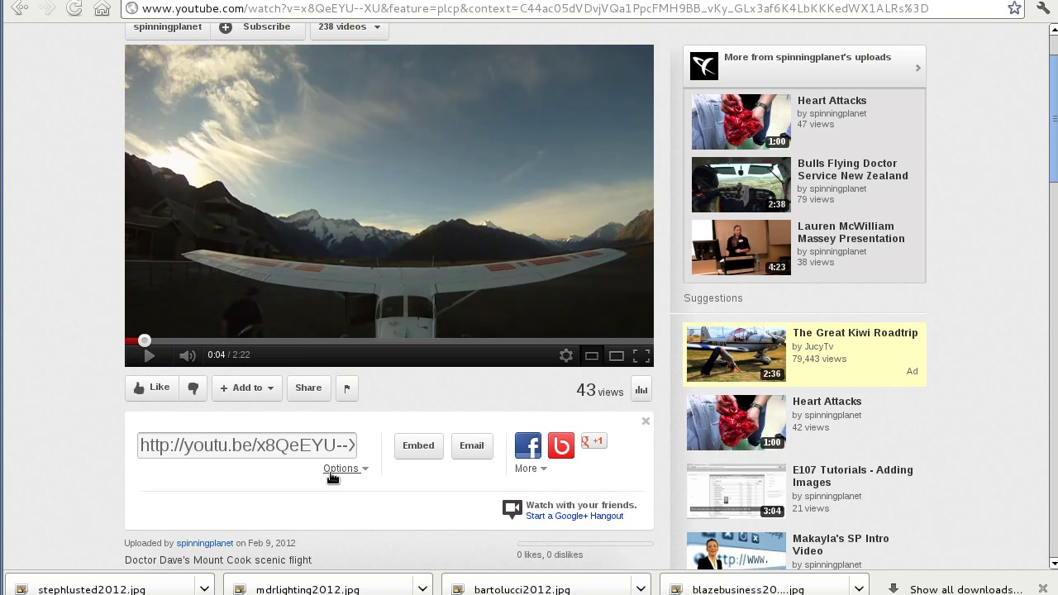
pyautogui.click(348, 469)
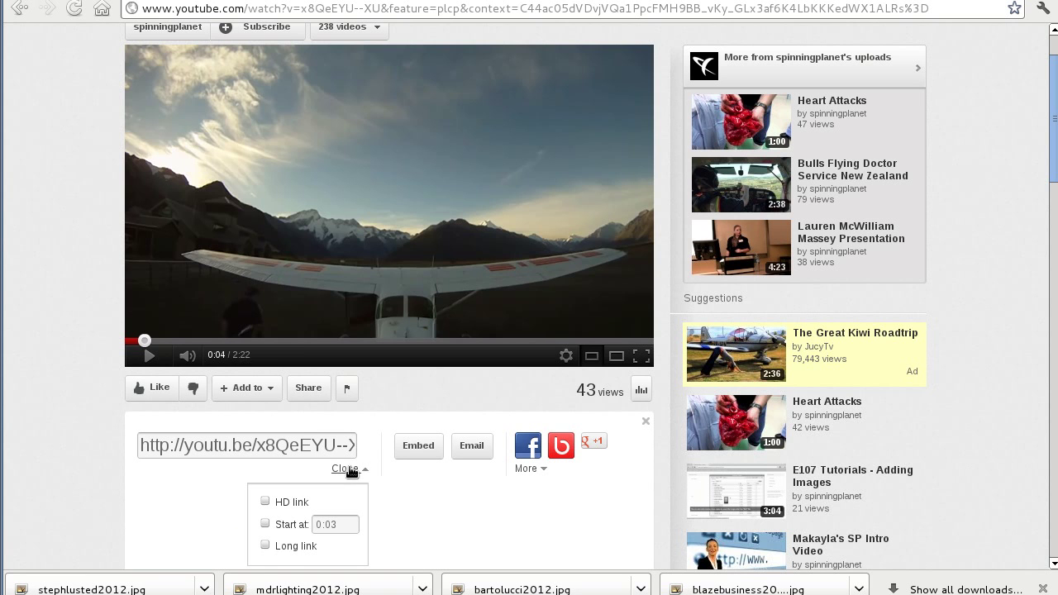
pyautogui.click(266, 545)
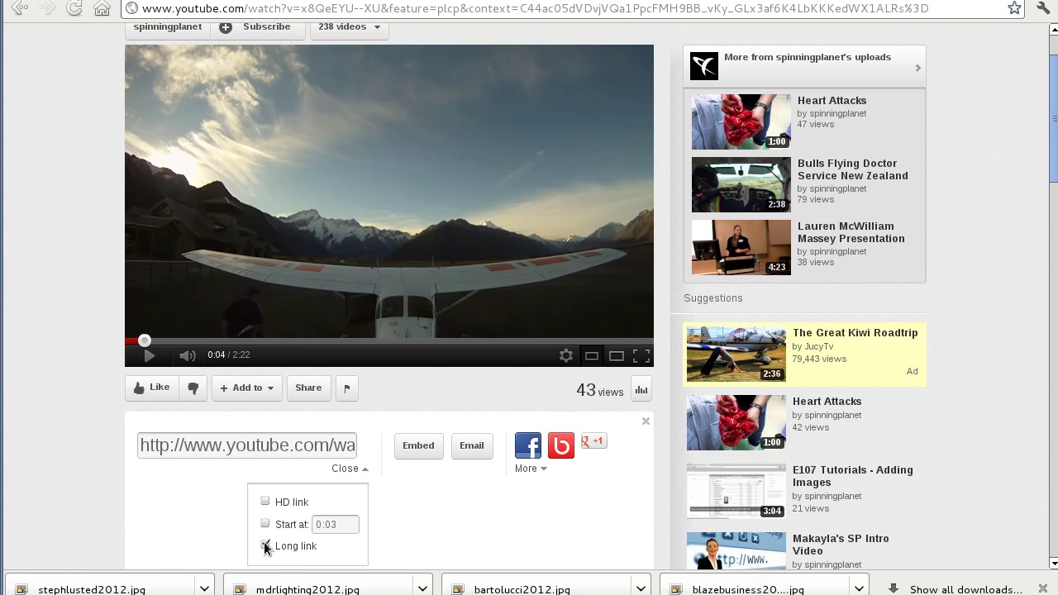
pyautogui.click(297, 446)
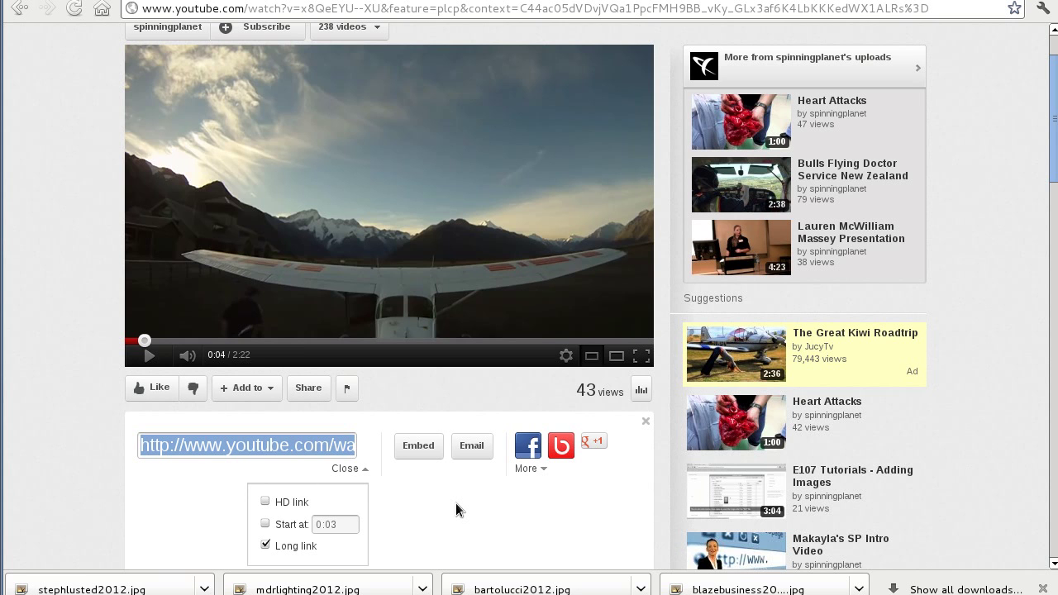
pyautogui.rightClick(299, 448)
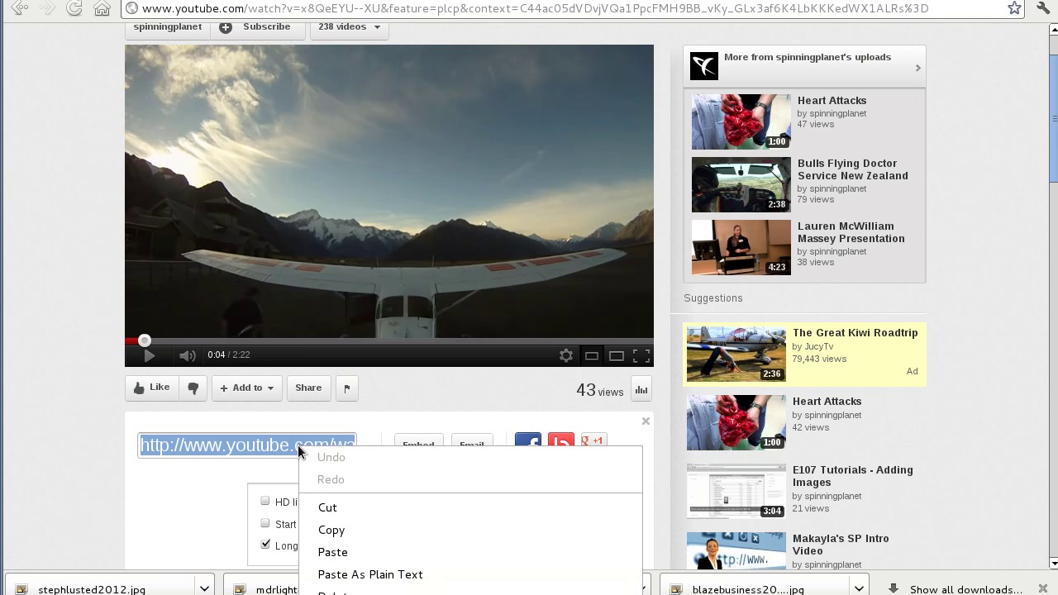
pyautogui.click(330, 530)
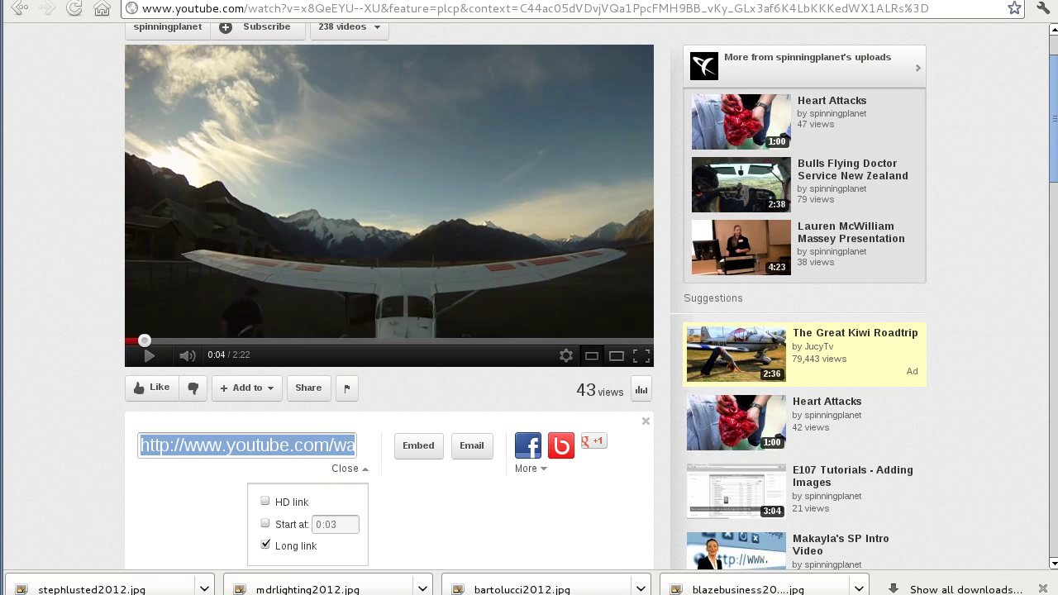
# Return to the page editor and embed the video as Flash media, using the copied YouTube link as its file URL
pyautogui.hotkey('ctrl', 'Tab')
pyautogui.rightClick(473, 191)
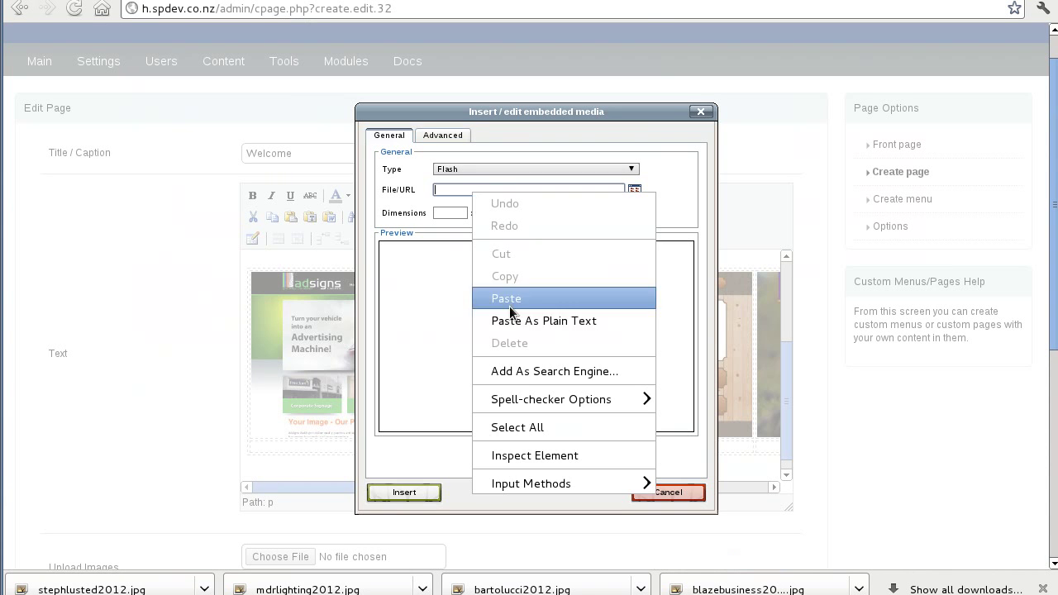
pyautogui.click(519, 299)
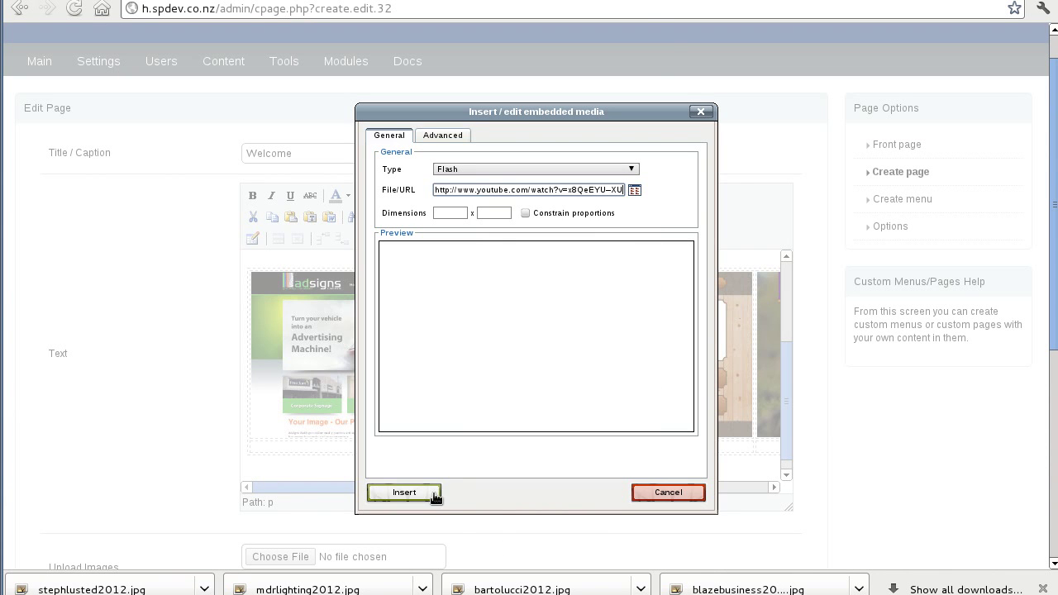
pyautogui.click(405, 493)
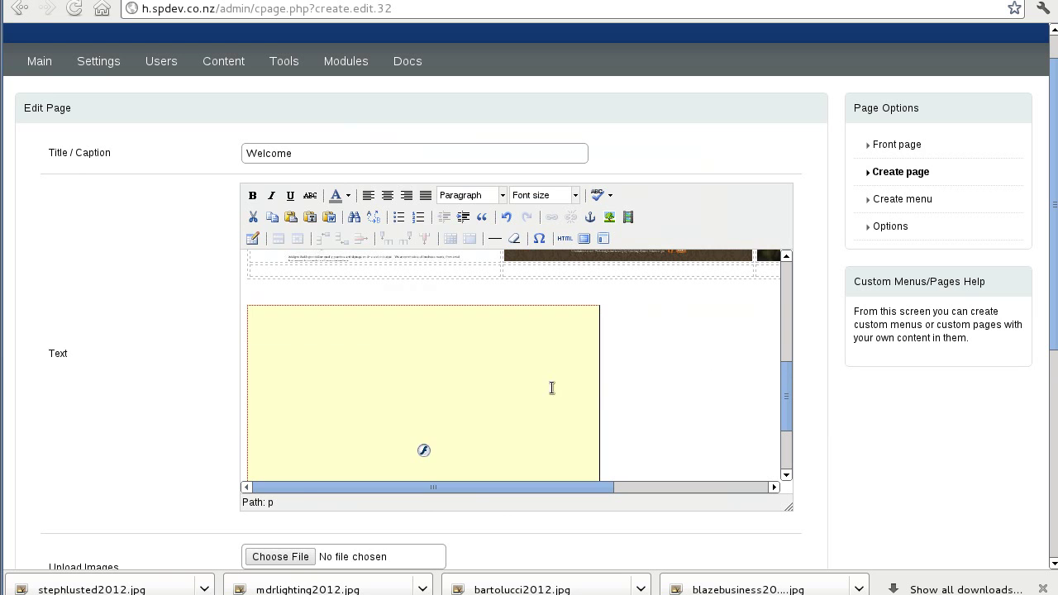
# Centre the embedded video below the table and update the Welcome page
pyautogui.click(550, 387)
pyautogui.scroll(-3, 487, 427)
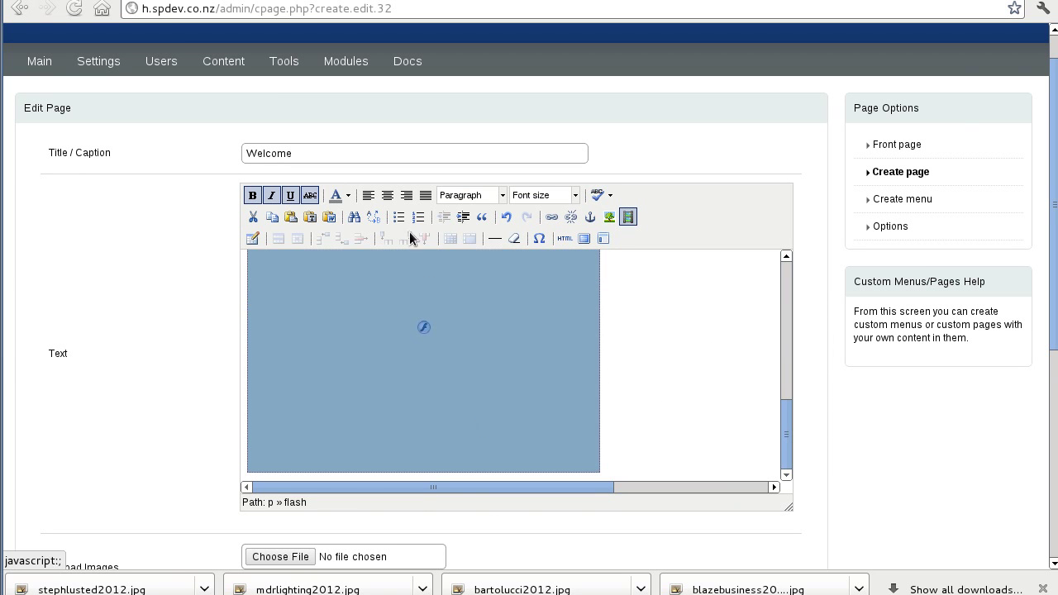
pyautogui.click(393, 197)
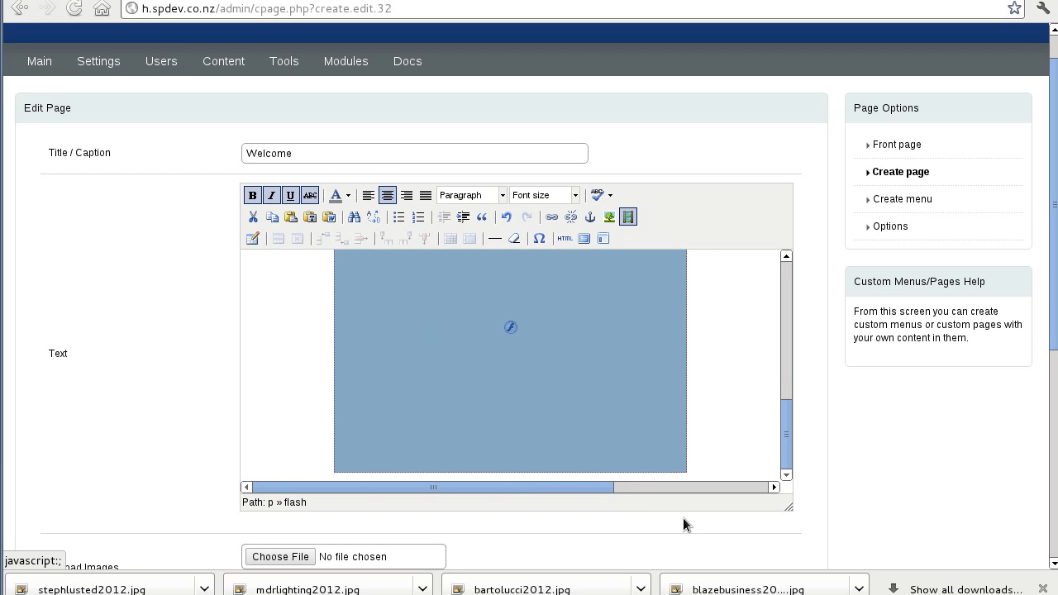
pyautogui.scroll(-5, 647, 505)
pyautogui.scroll(-4, 647, 505)
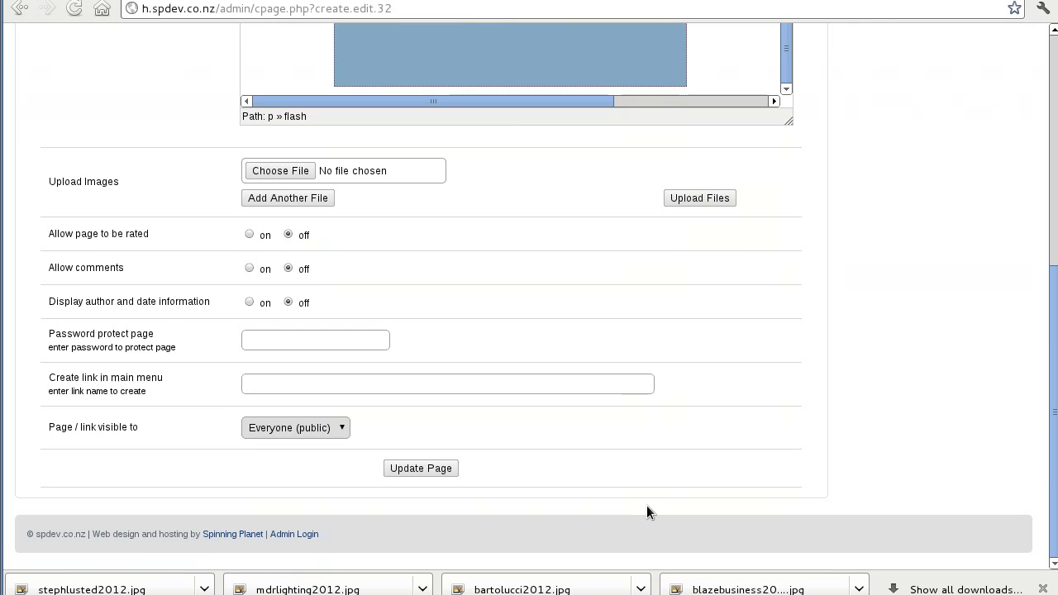
pyautogui.click(421, 468)
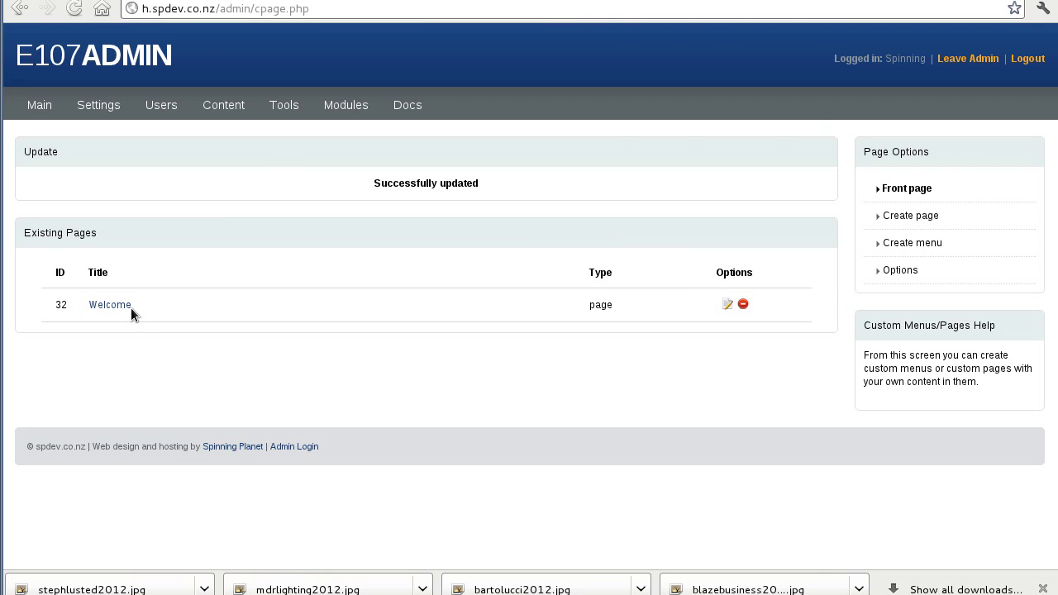
# View the published Welcome page, try the embedded video, and close the YouTube page it opens
pyautogui.click(122, 305)
pyautogui.scroll(-3, 626, 309)
pyautogui.scroll(-2, 628, 321)
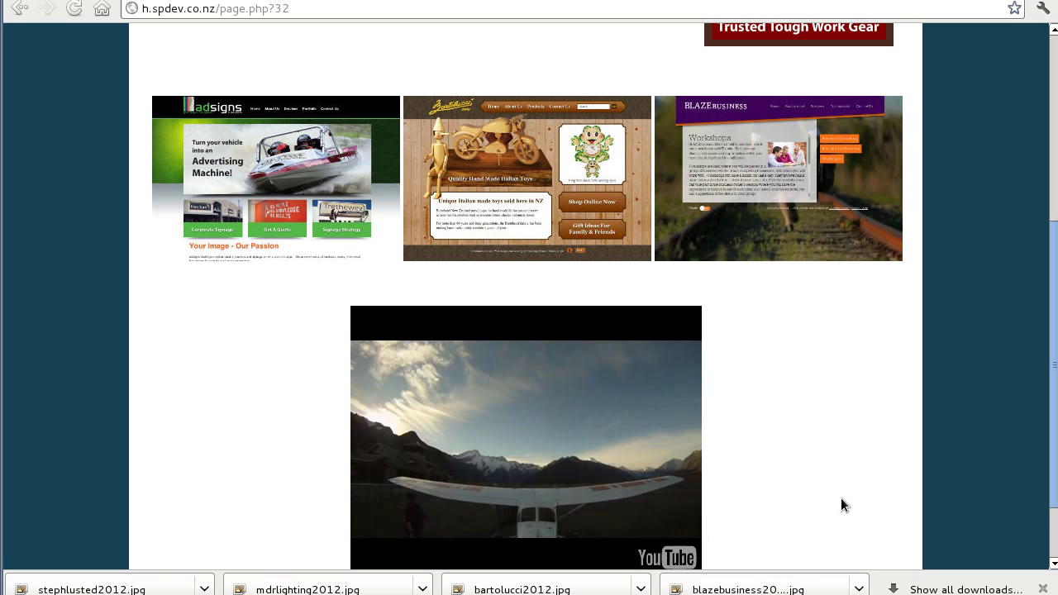
pyautogui.click(519, 482)
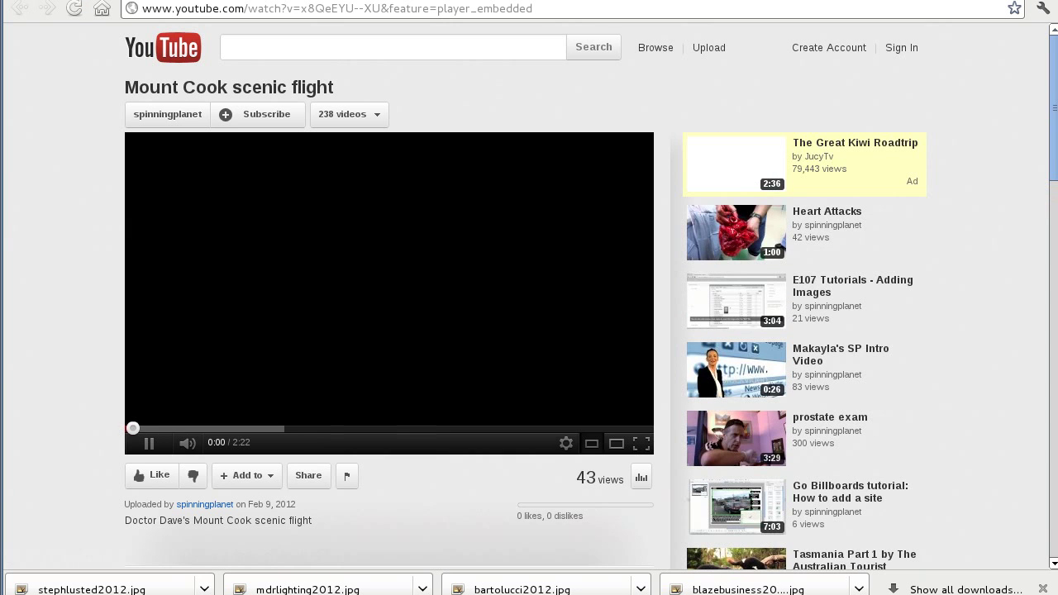
pyautogui.hotkey('ctrl', 'w')
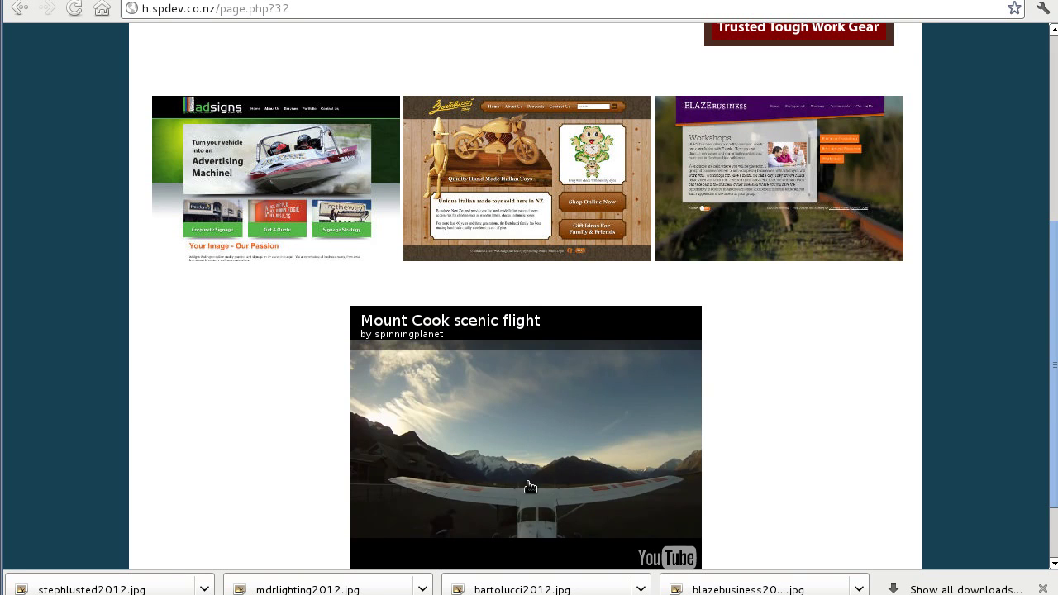
pyautogui.scroll(4, 817, 386)
pyautogui.scroll(4, 815, 392)
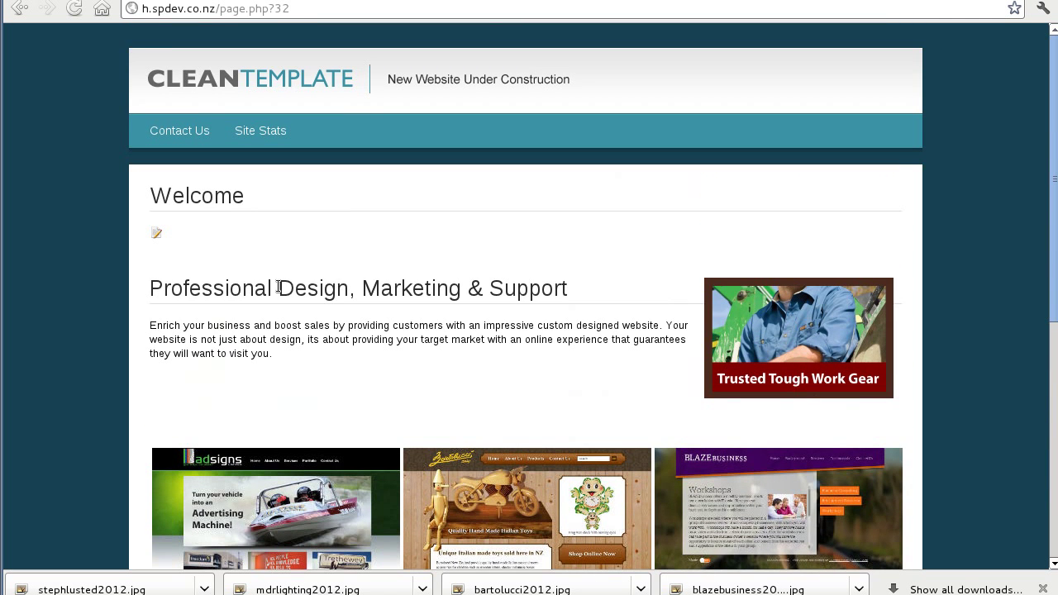
pyautogui.click(157, 234)
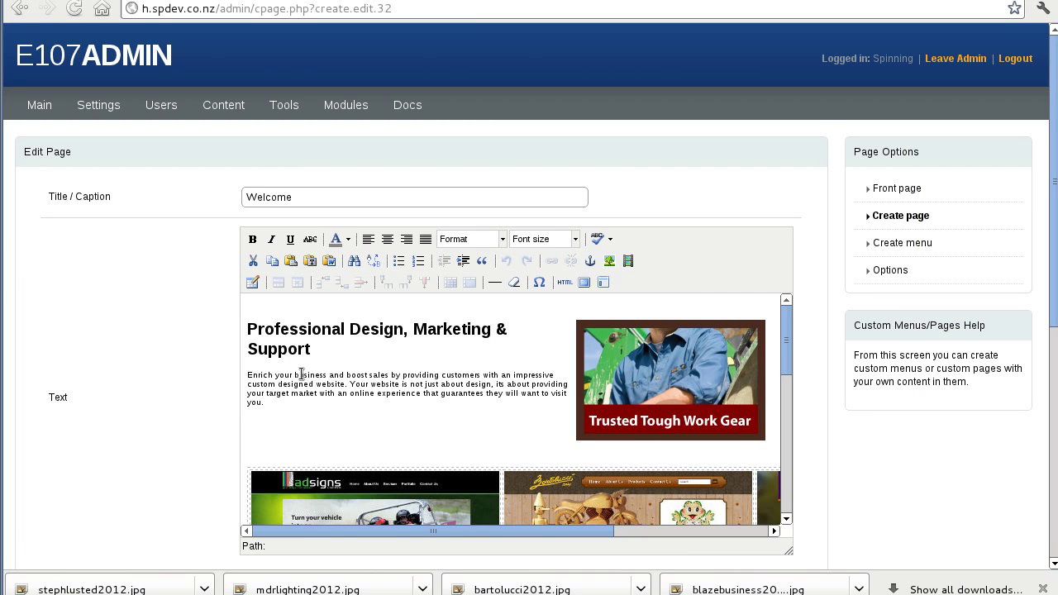
pyautogui.moveTo(294, 374); pyautogui.dragTo(323, 373)
pyautogui.click(276, 375)
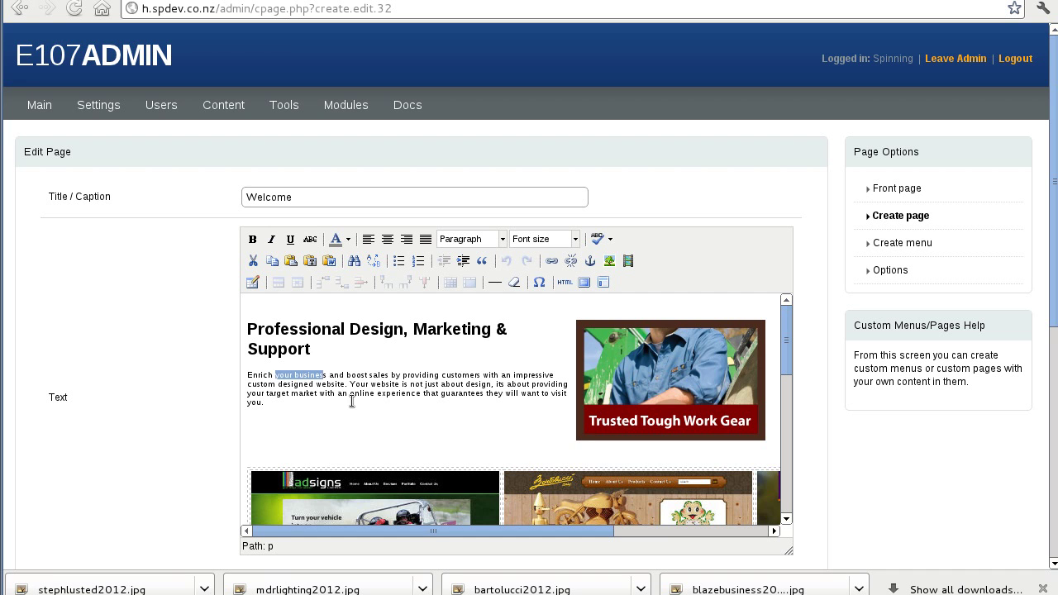
pyautogui.click(552, 261)
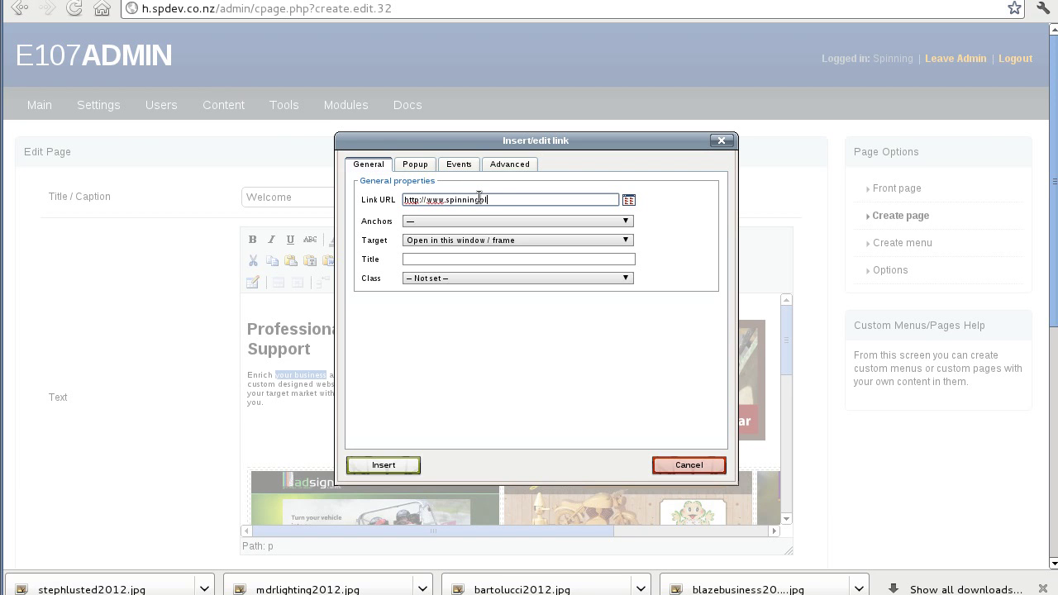
pyautogui.write('t.co.nz')
pyautogui.click(473, 242)
pyautogui.click(493, 261)
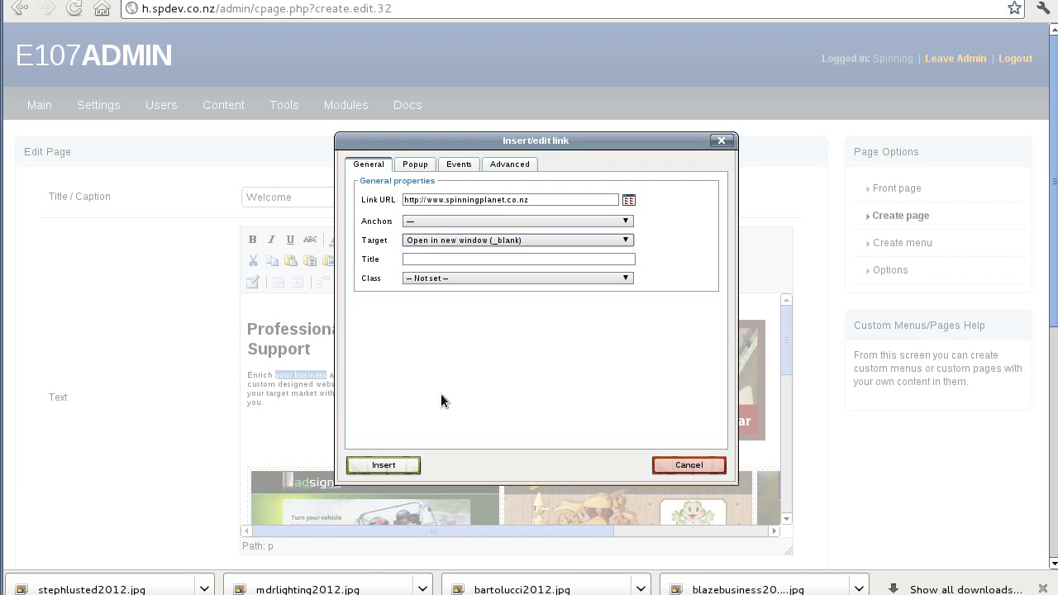
pyautogui.click(395, 467)
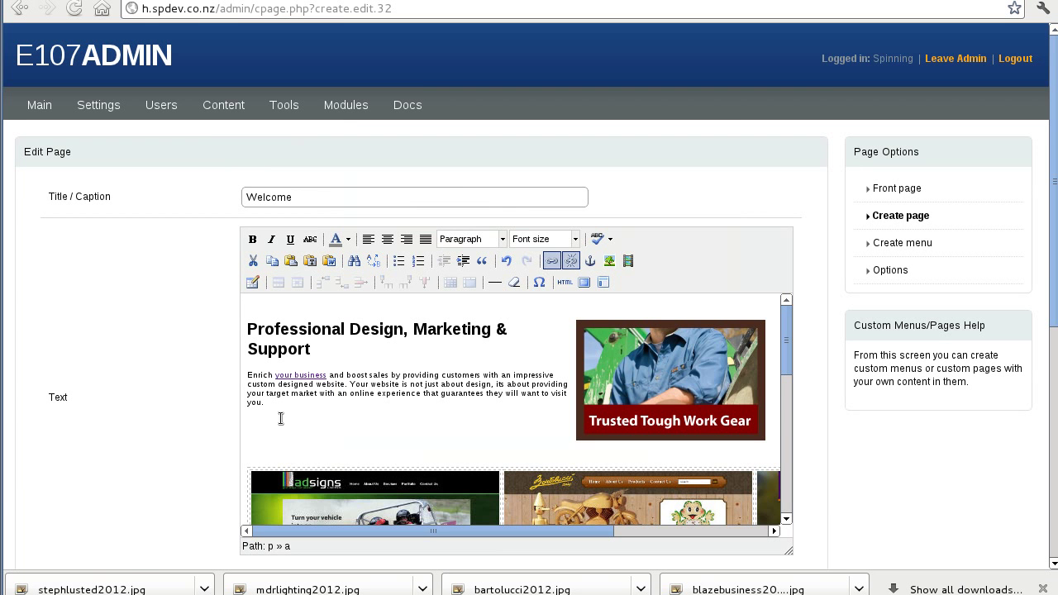
pyautogui.click(650, 405)
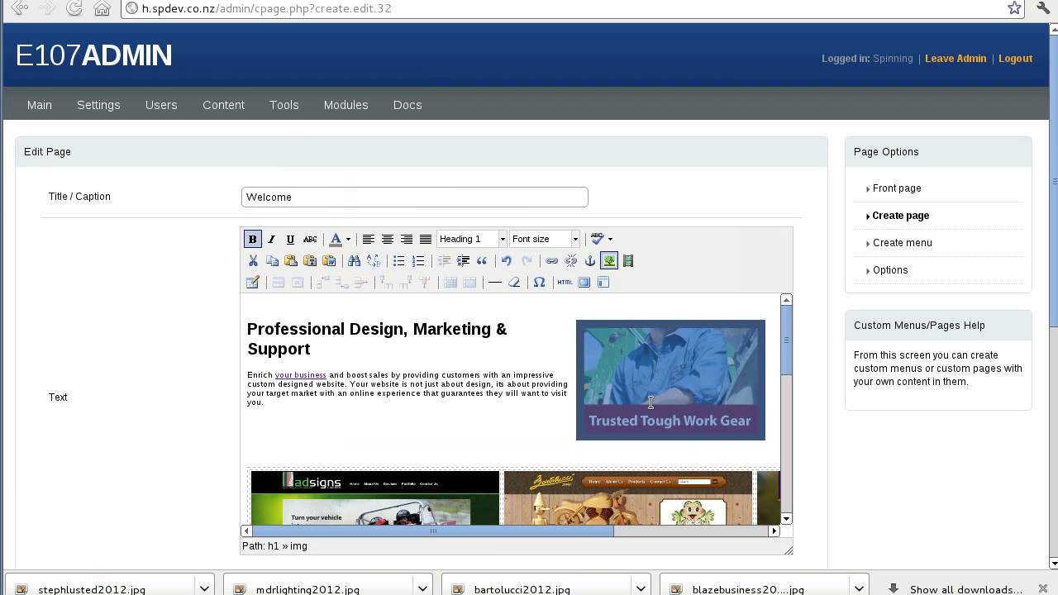
pyautogui.click(551, 260)
pyautogui.write('http://ww')
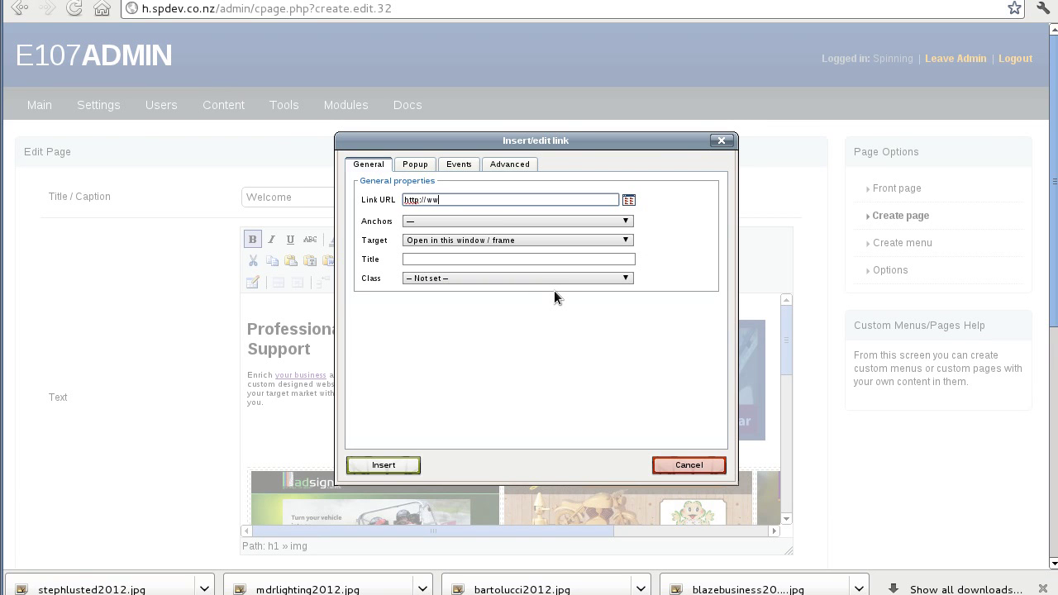
pyautogui.write('w.e107.org')
pyautogui.click(555, 242)
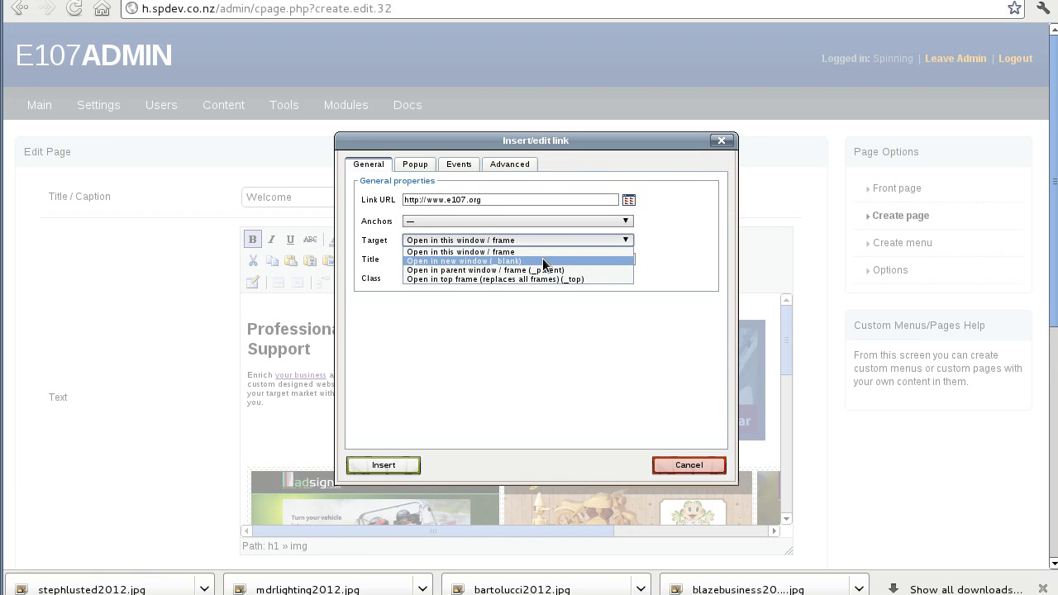
pyautogui.click(542, 261)
pyautogui.click(384, 465)
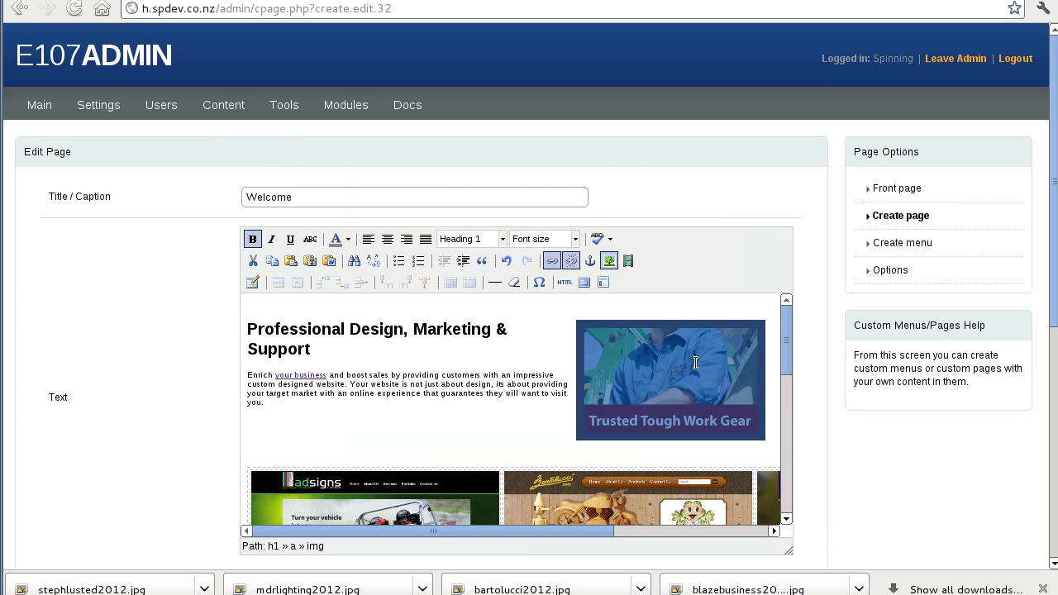
# Save the edited Welcome page by updating it
pyautogui.scroll(-5, 711, 467)
pyautogui.scroll(-5, 726, 460)
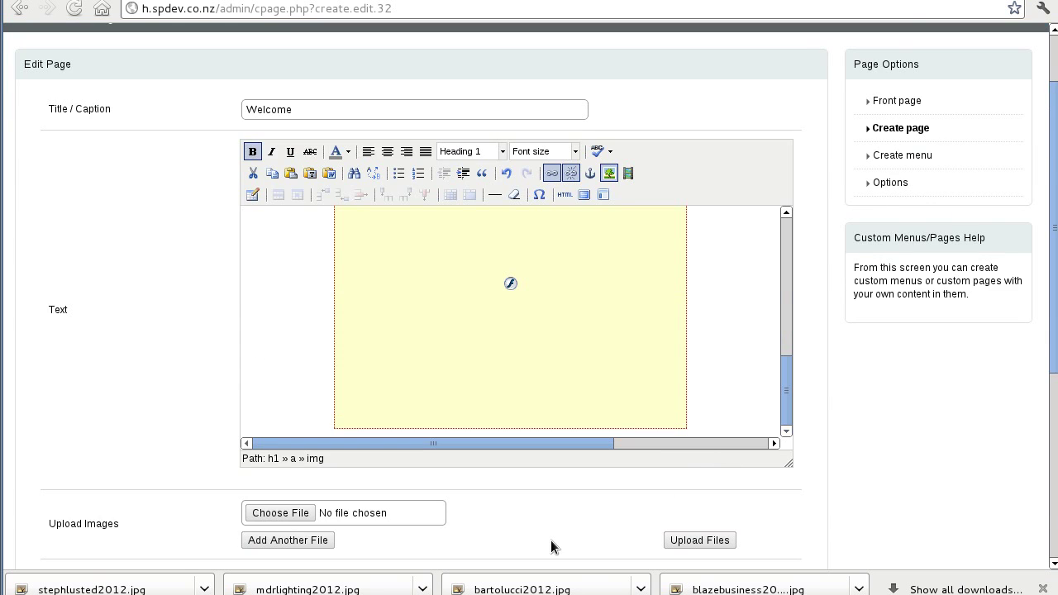
pyautogui.scroll(-3, 551, 540)
pyautogui.click(425, 546)
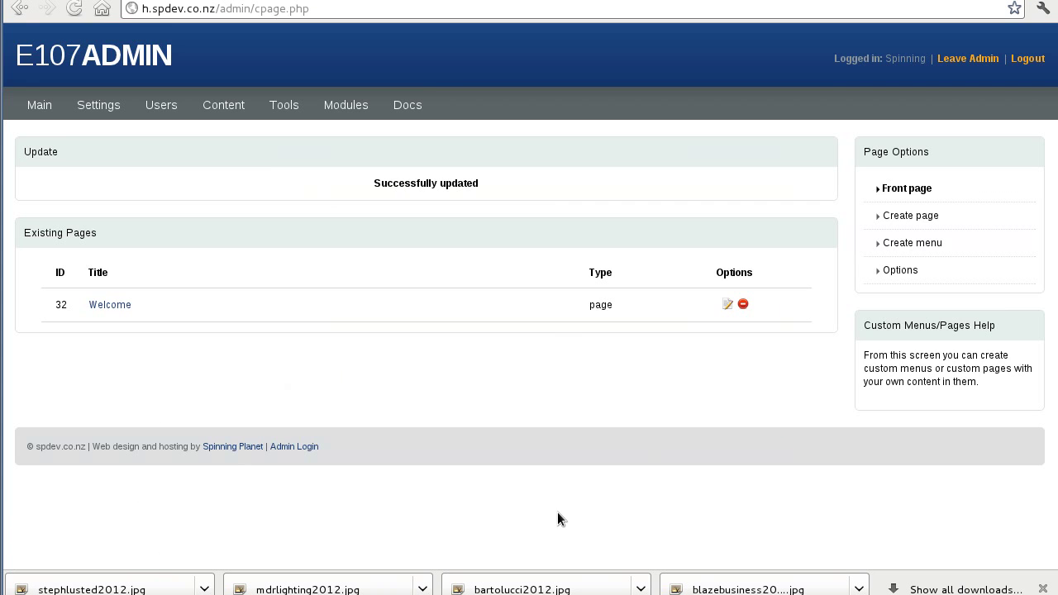
# View the published Welcome page, test the link on the work gear image, and close the page it opens
pyautogui.click(123, 312)
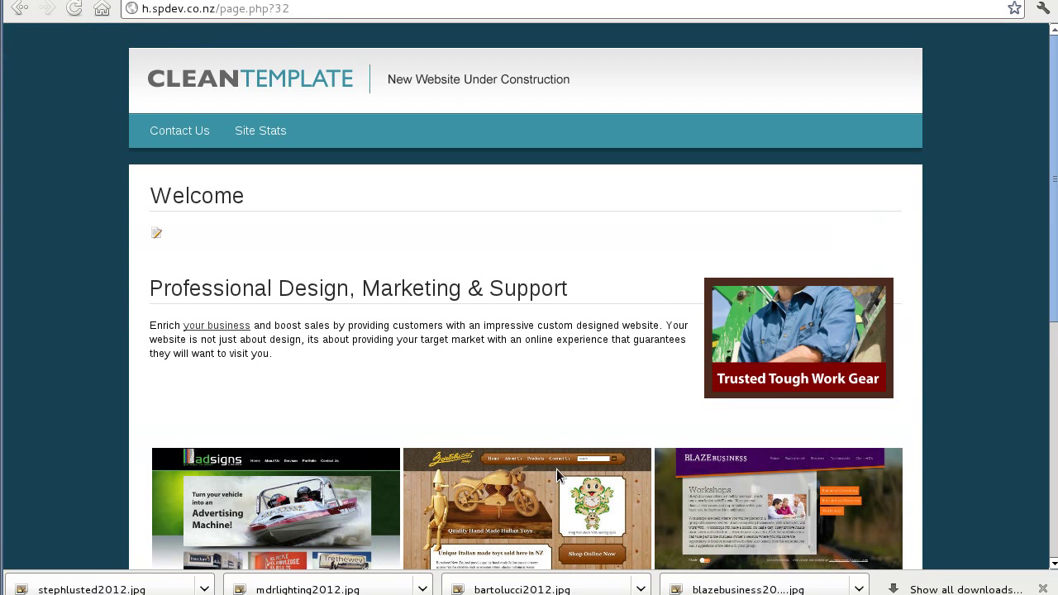
pyautogui.click(778, 325)
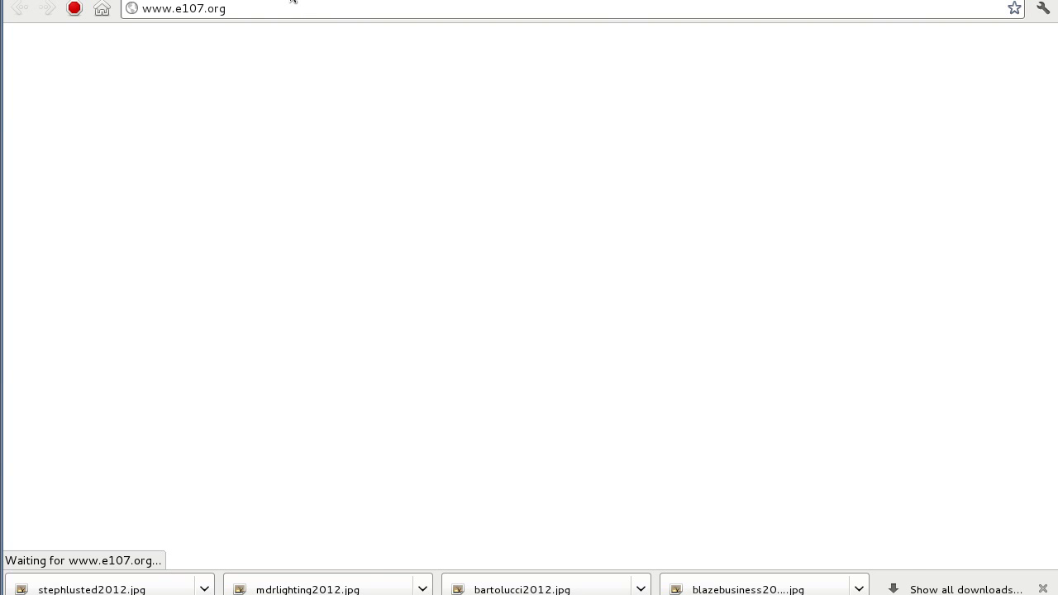
pyautogui.hotkey('ctrl', 'w')
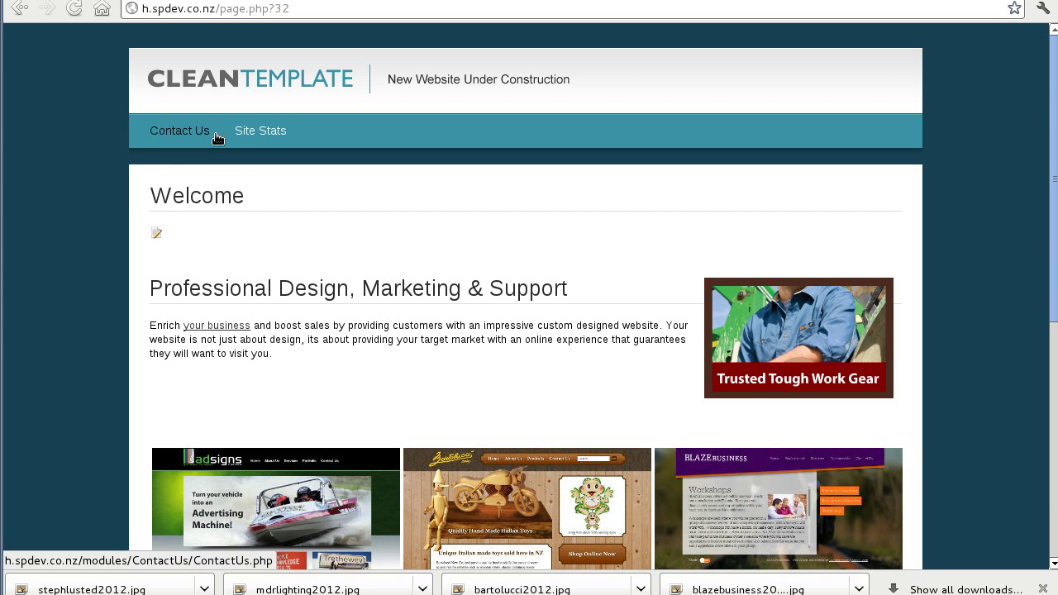
# Return to the admin area and show the list of existing site links
pyautogui.scroll(-5, 662, 294)
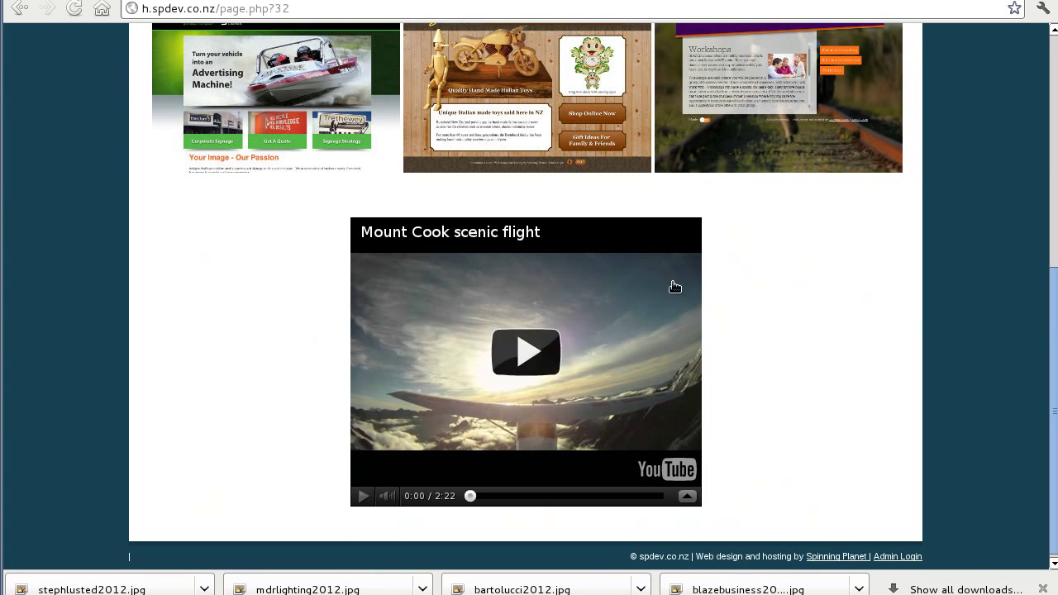
pyautogui.click(893, 556)
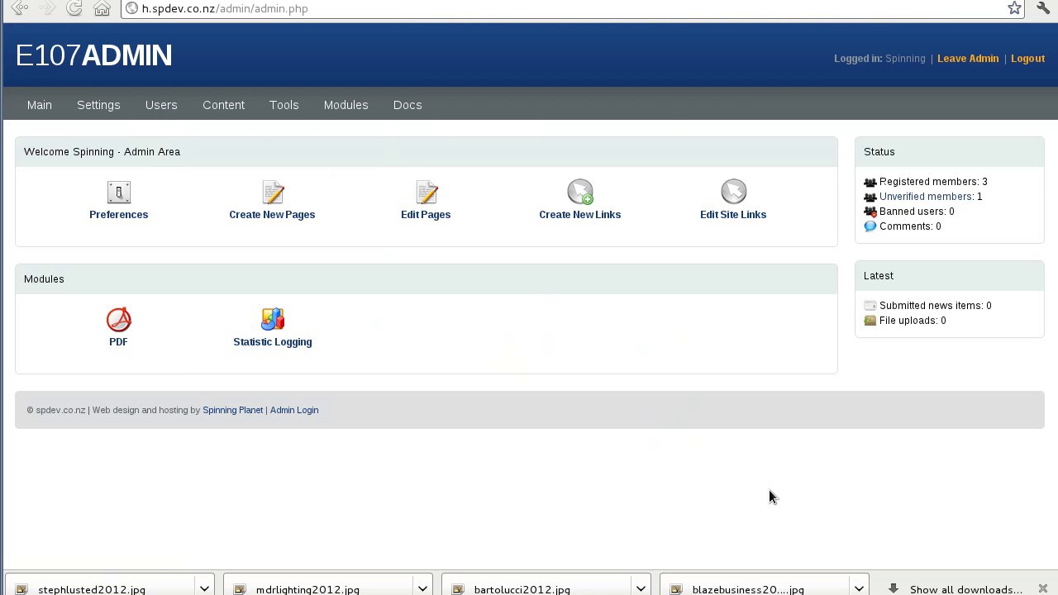
pyautogui.moveTo(100, 114)
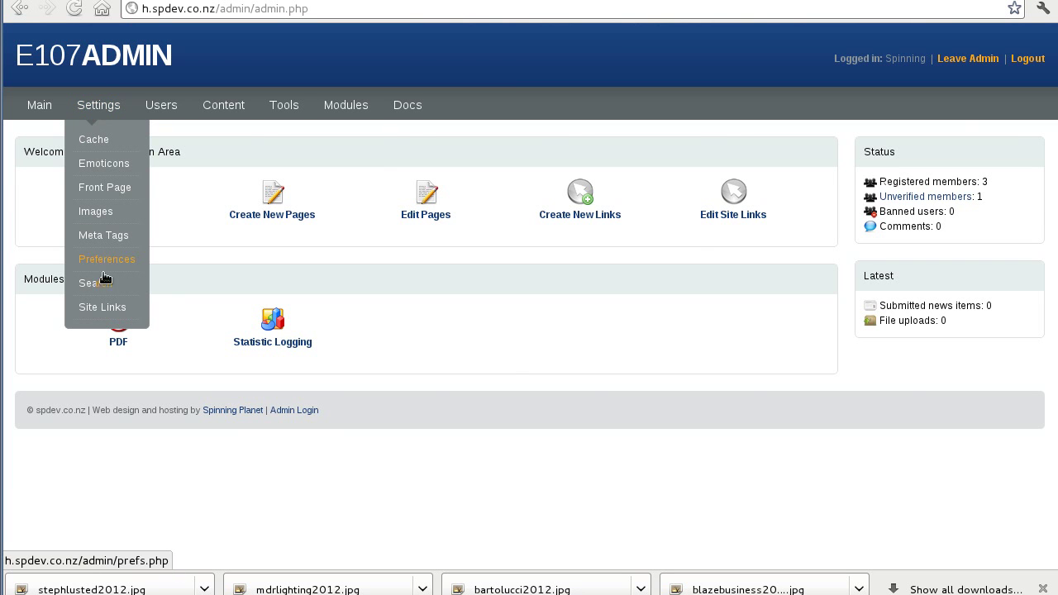
pyautogui.click(96, 308)
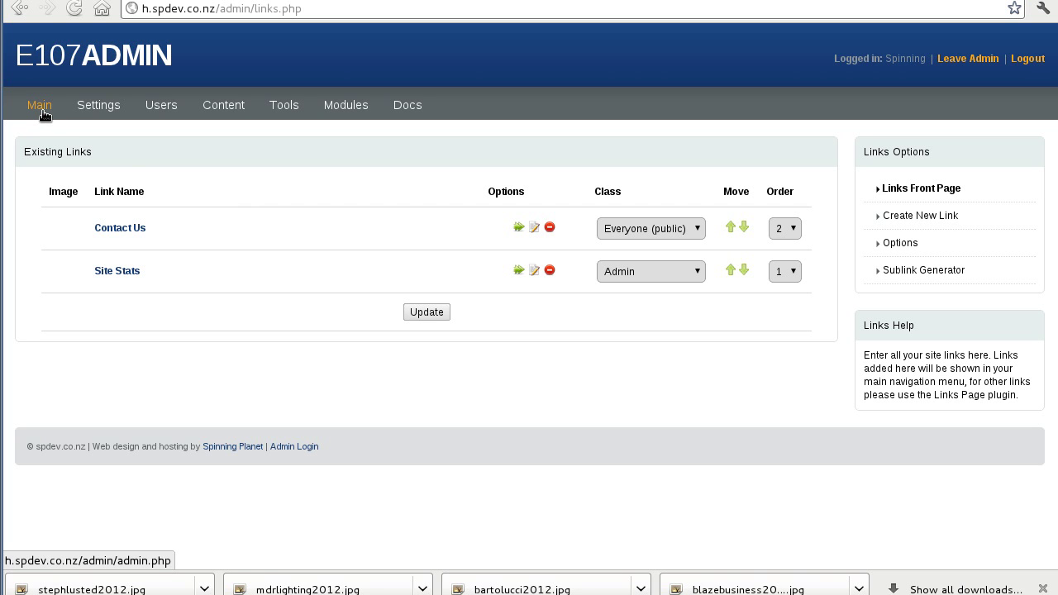
# Show the list of custom pages and copy the Welcome page's link address
pyautogui.moveTo(217, 109)
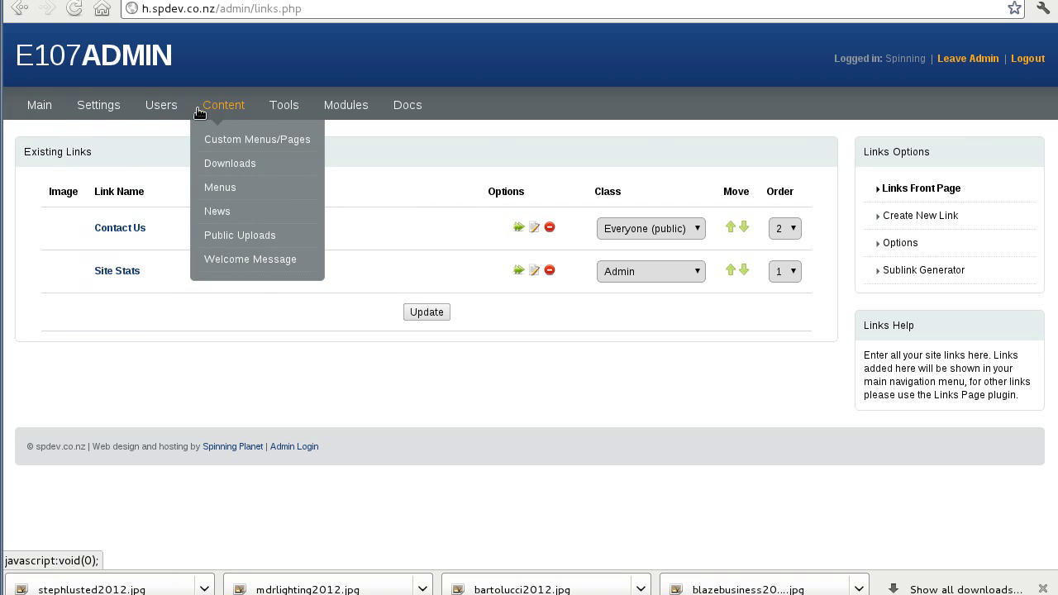
pyautogui.click(241, 149)
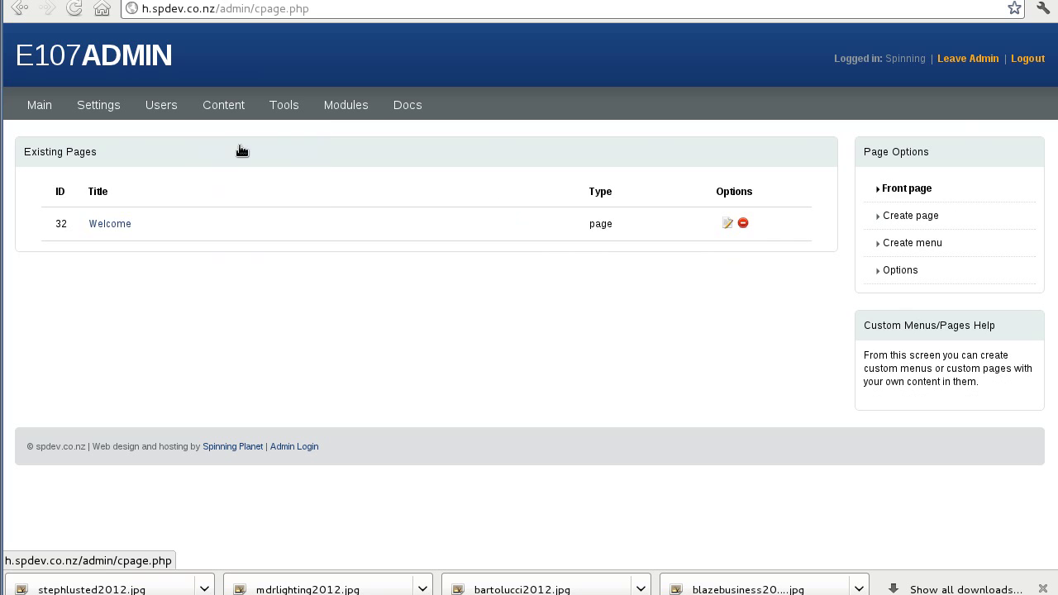
pyautogui.rightClick(116, 226)
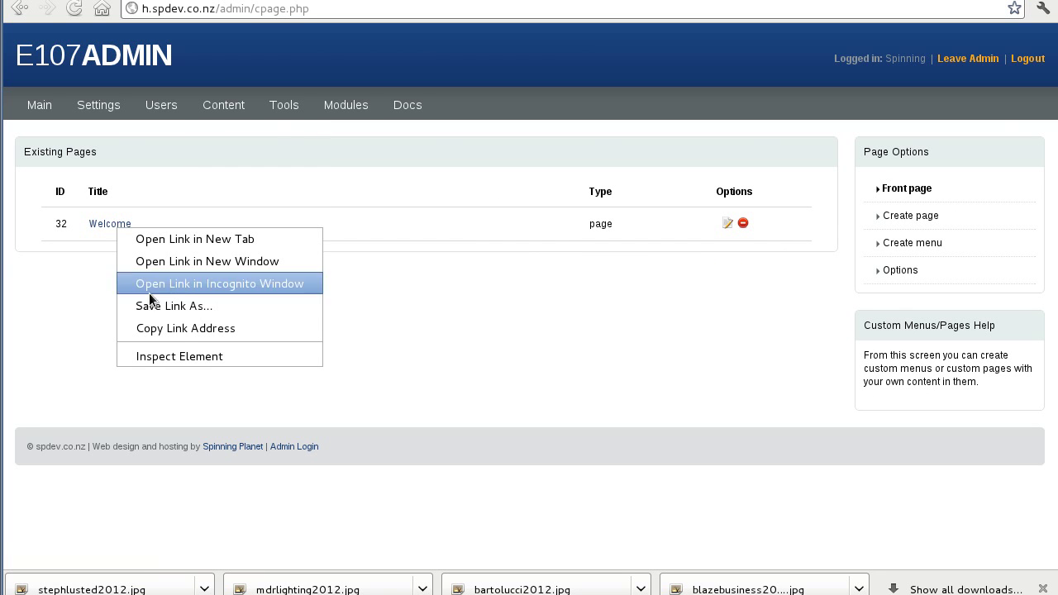
pyautogui.click(163, 329)
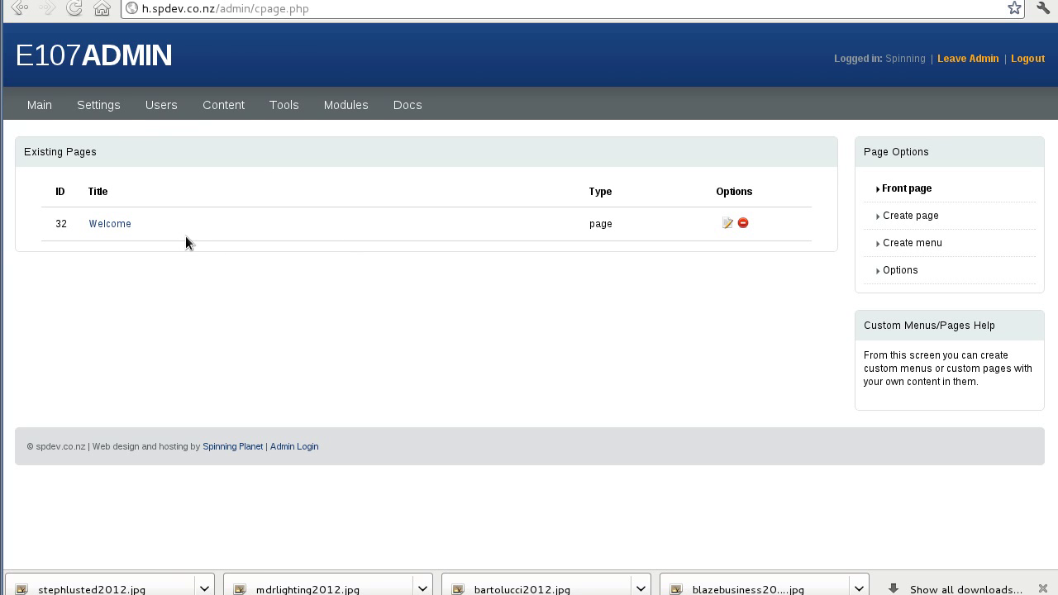
pyautogui.moveTo(98, 105)
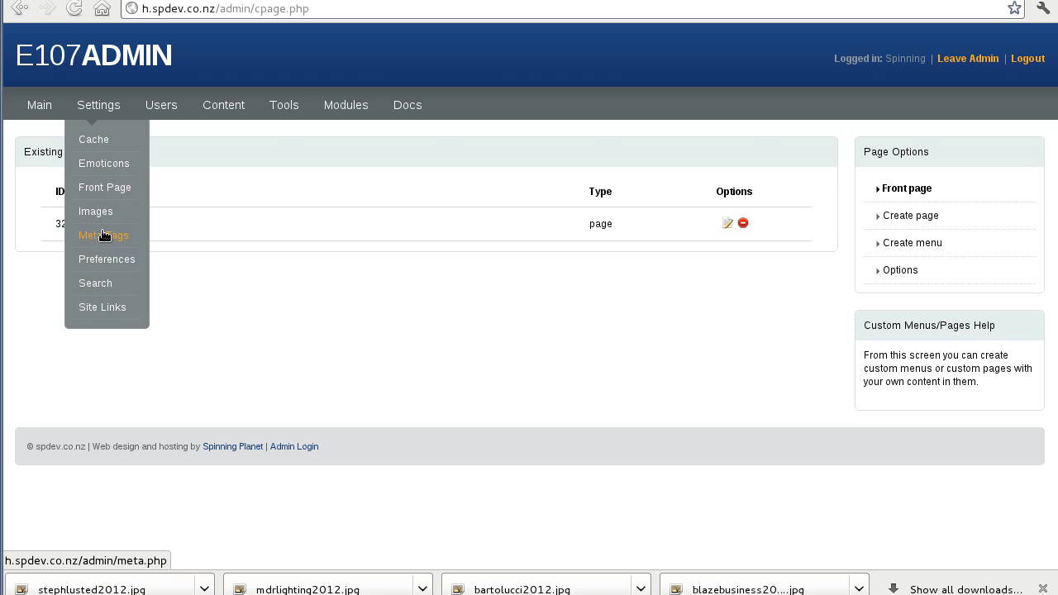
pyautogui.click(102, 307)
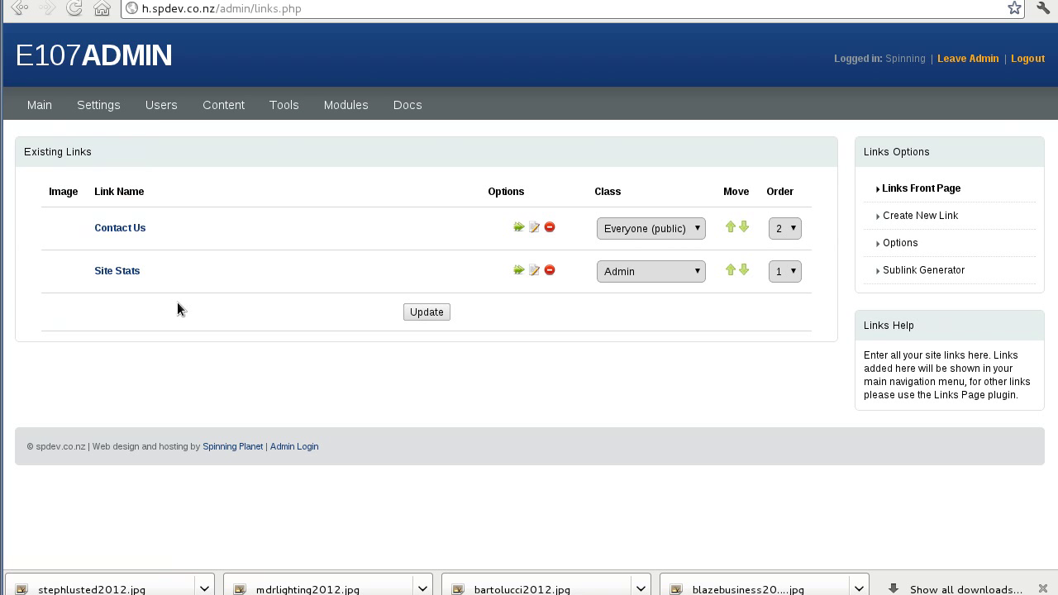
pyautogui.click(914, 217)
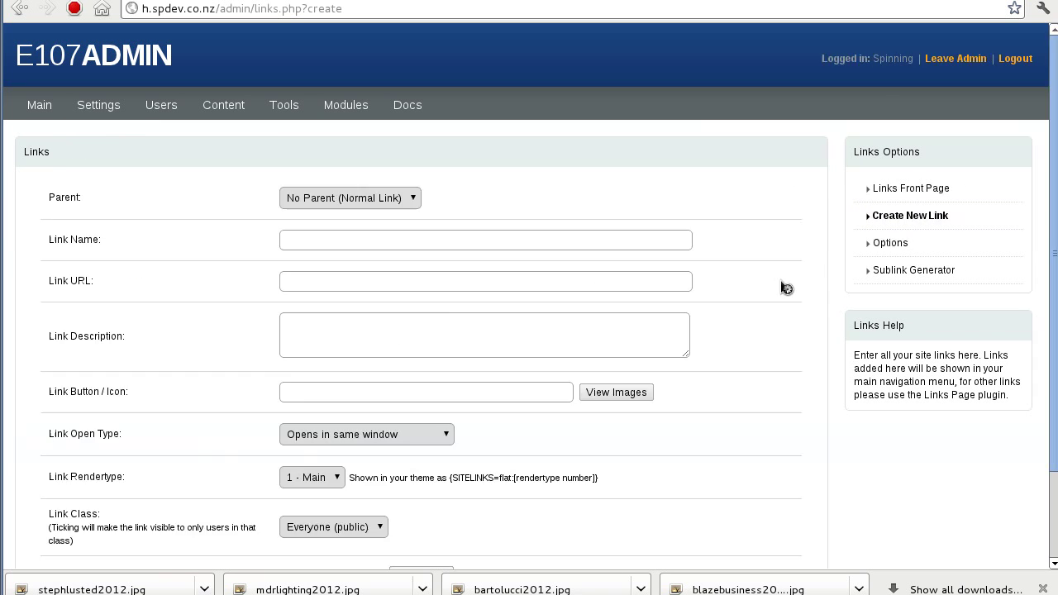
pyautogui.click(323, 234)
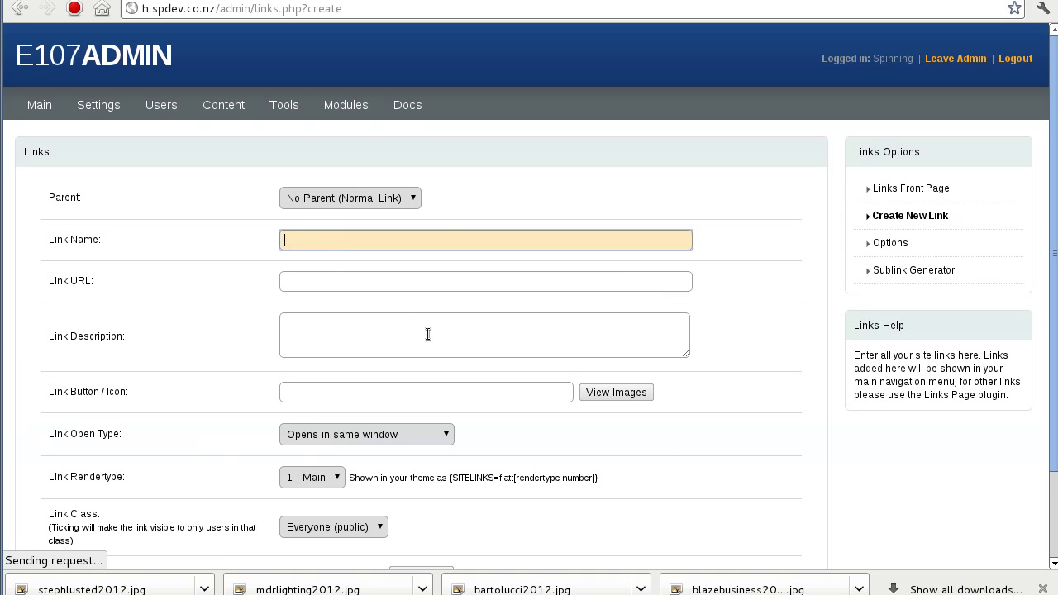
pyautogui.write('Home')
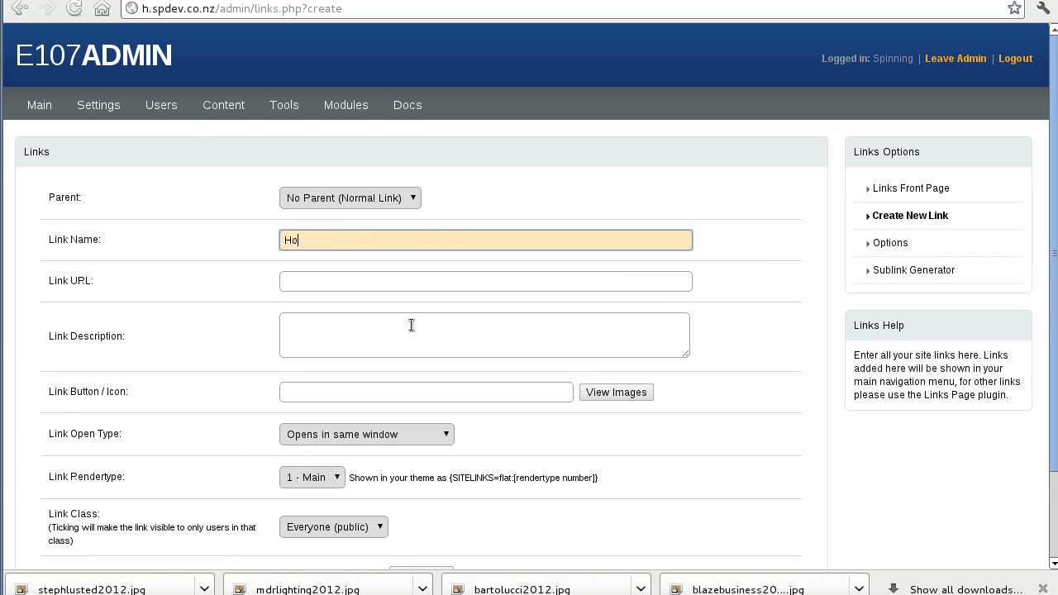
pyautogui.click(331, 281)
pyautogui.write('http://h.spdev.co.nz/page.php?32')
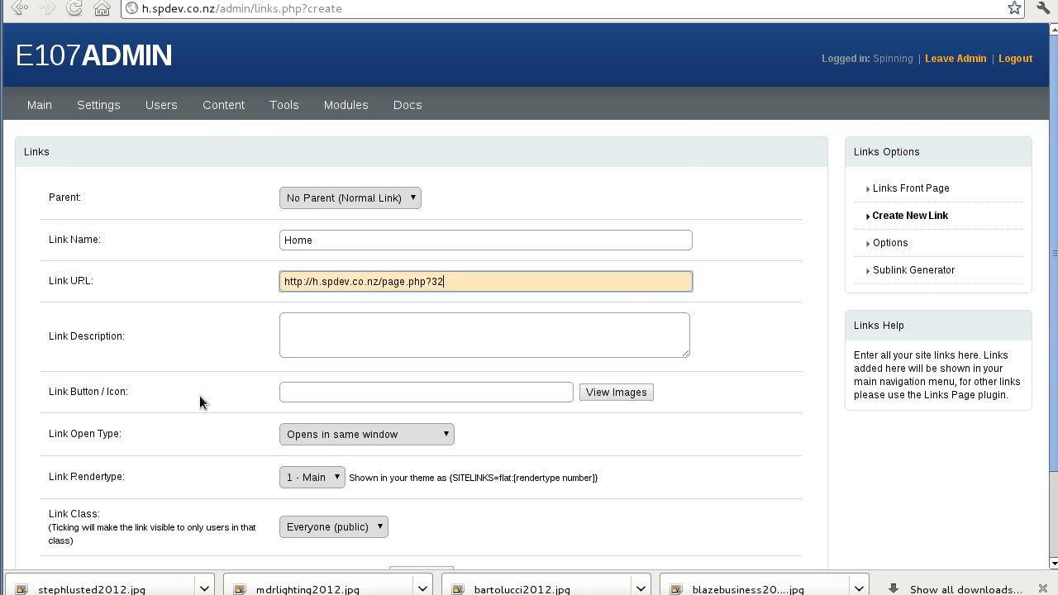
pyautogui.scroll(-3, 199, 395)
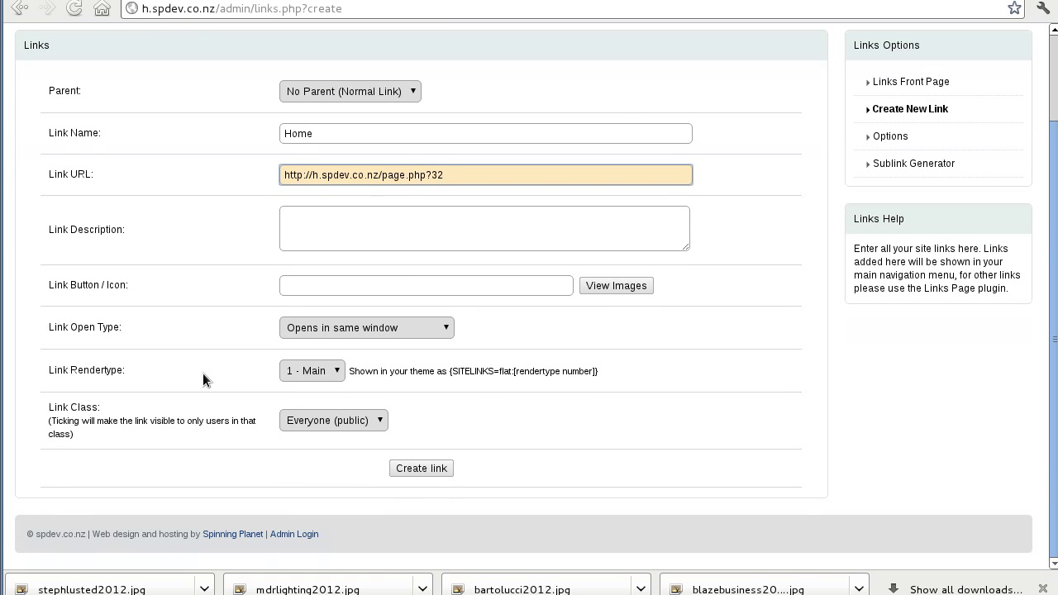
pyautogui.click(404, 468)
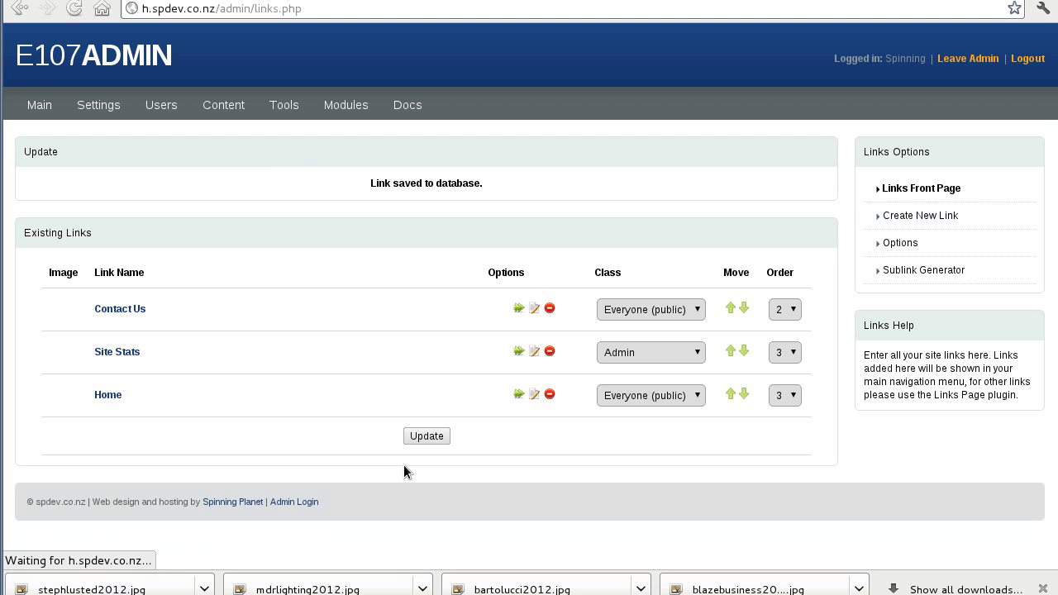
# Leave the admin area and test the Contact Us and Home links in the site navigation
pyautogui.click(972, 60)
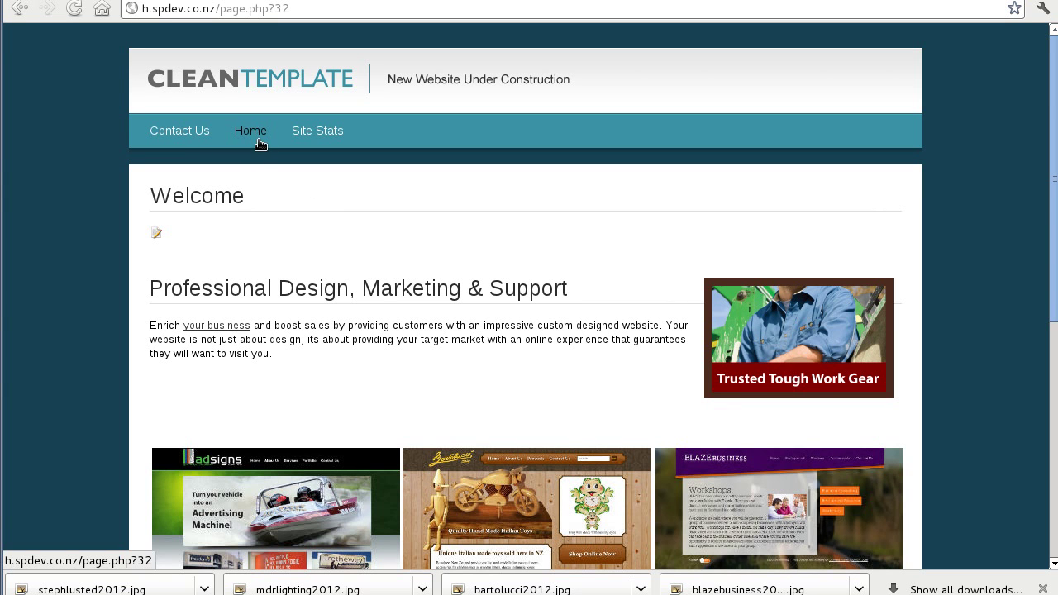
pyautogui.click(192, 132)
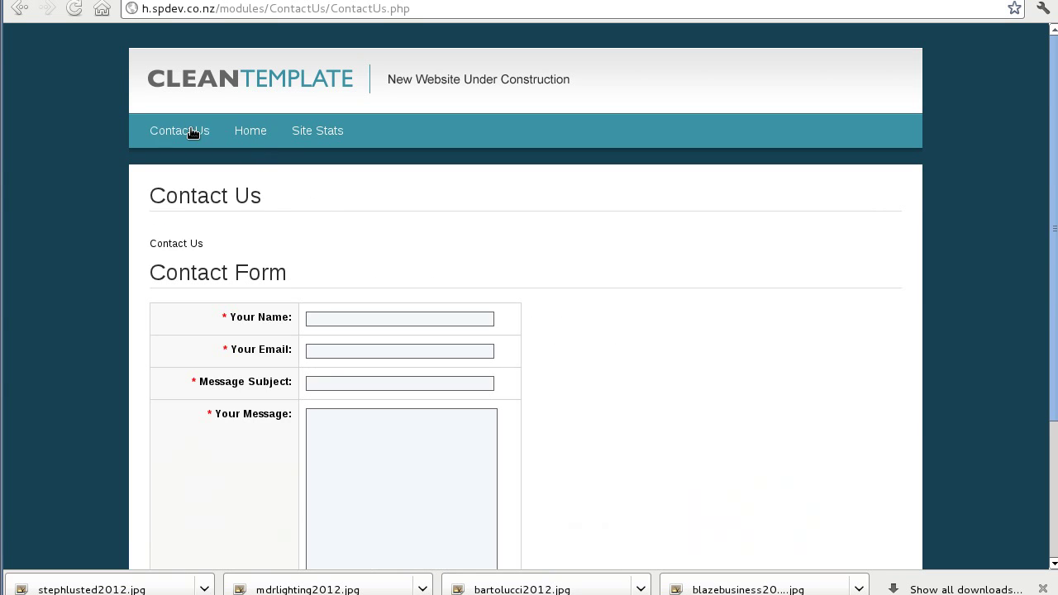
pyautogui.click(250, 139)
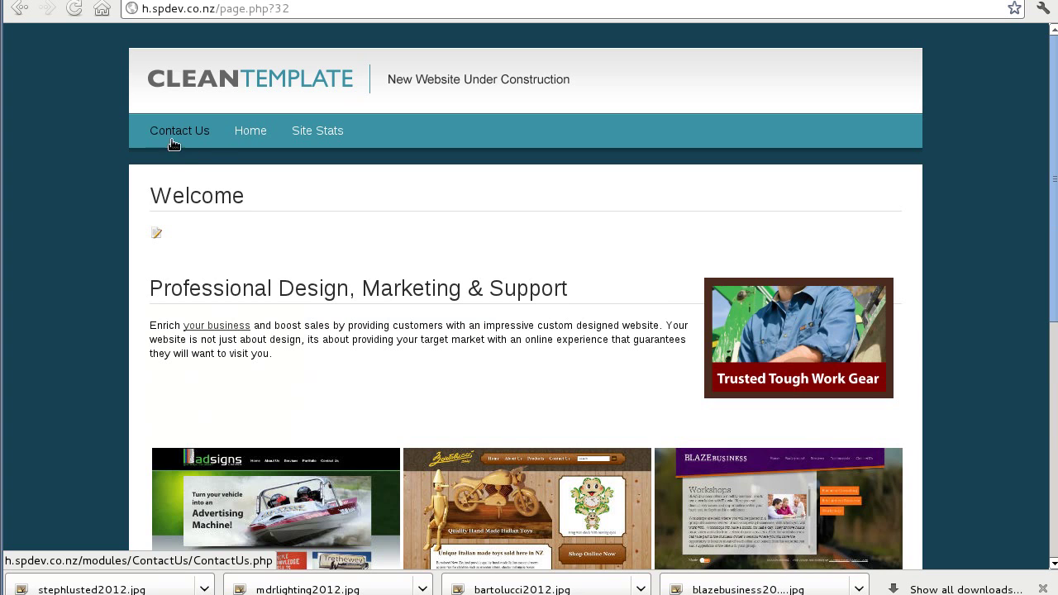
# Go from the public Welcome page to the admin area and open the list of site links
pyautogui.scroll(-5, 872, 347)
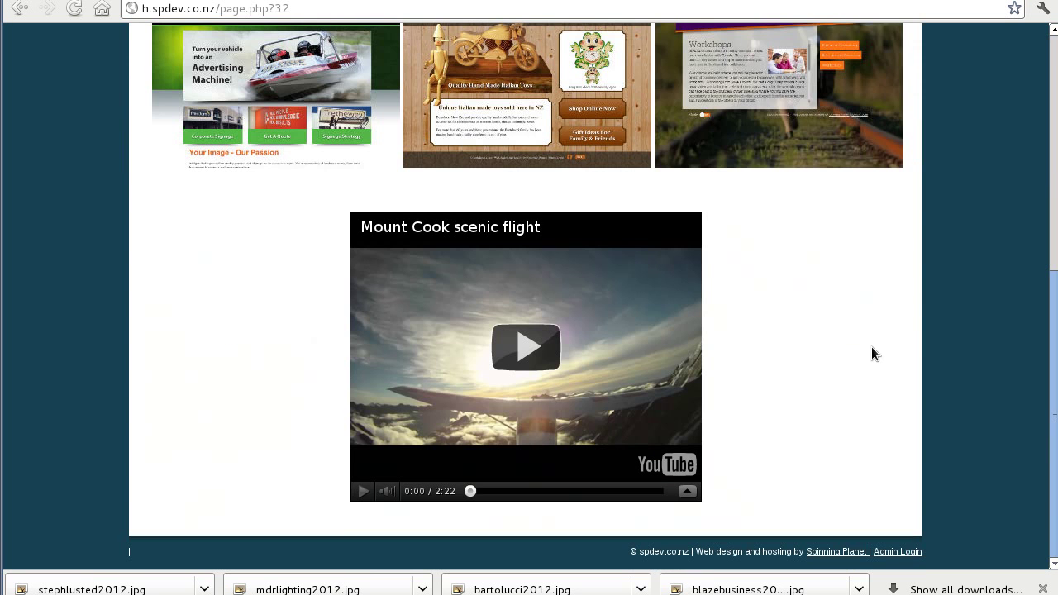
pyautogui.click(898, 551)
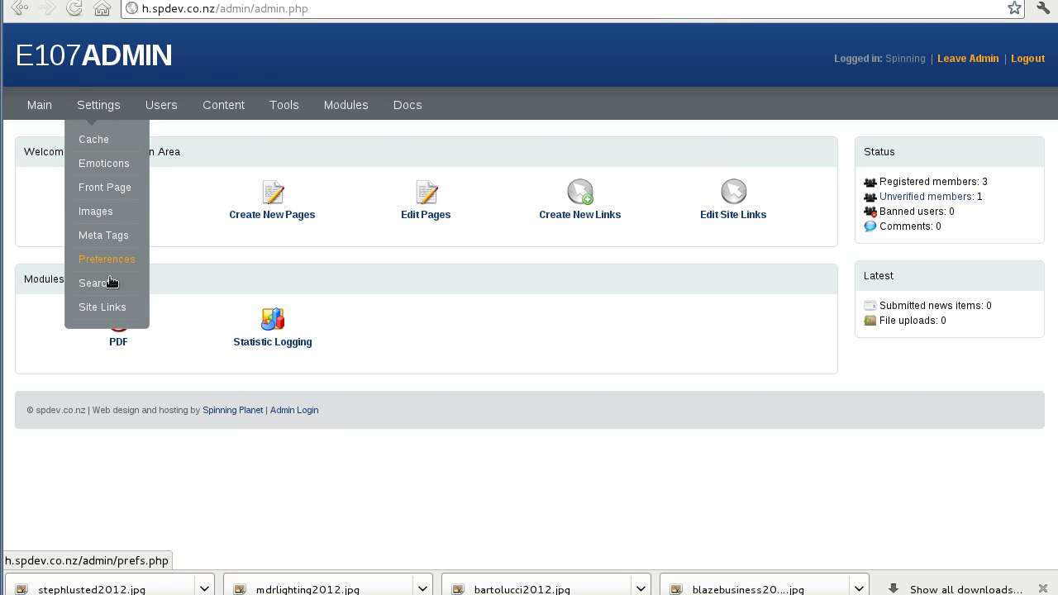
pyautogui.moveTo(99, 105)
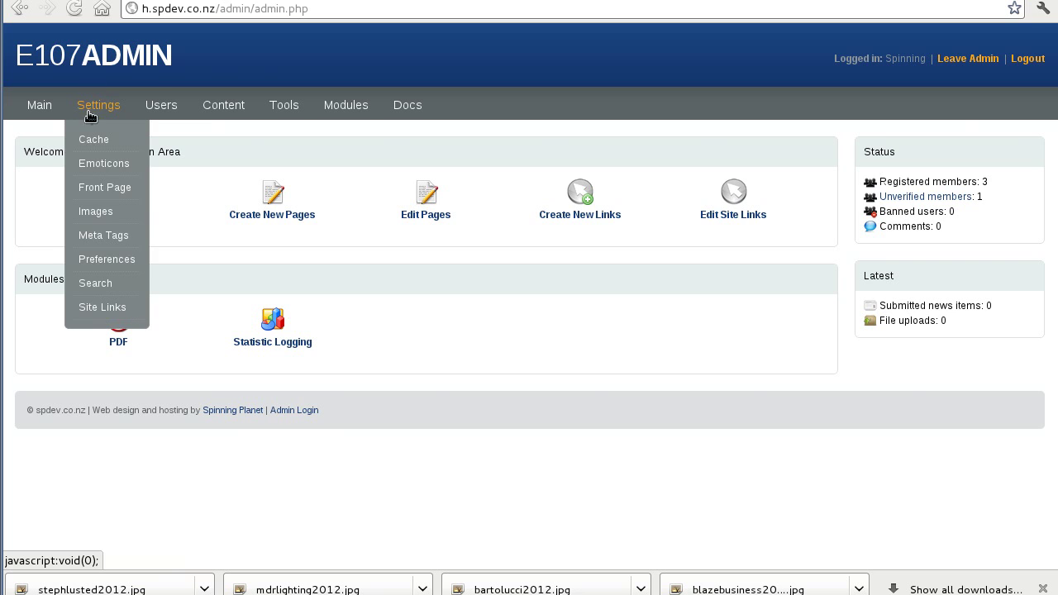
pyautogui.click(97, 308)
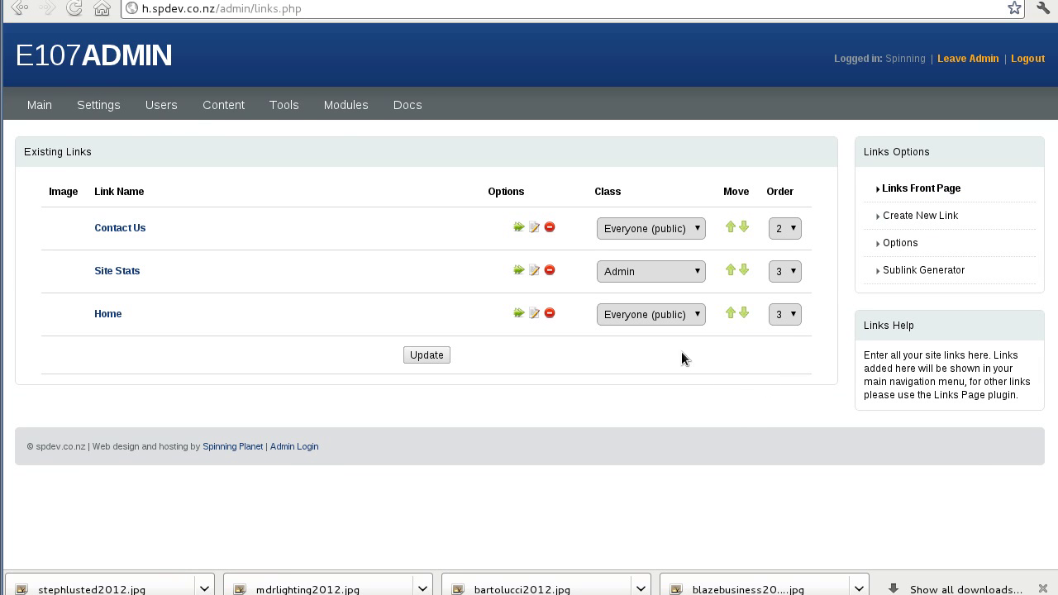
# Set the order of the Home link to 1 and Contact Us to 2, and update the site links
pyautogui.click(786, 314)
pyautogui.click(793, 225)
pyautogui.click(789, 259)
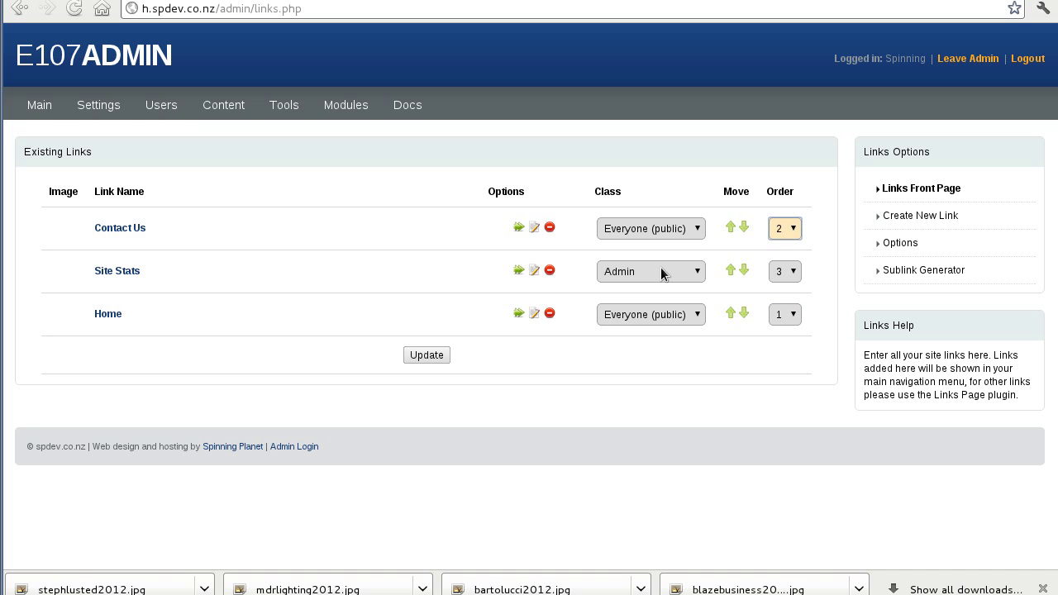
pyautogui.click(431, 355)
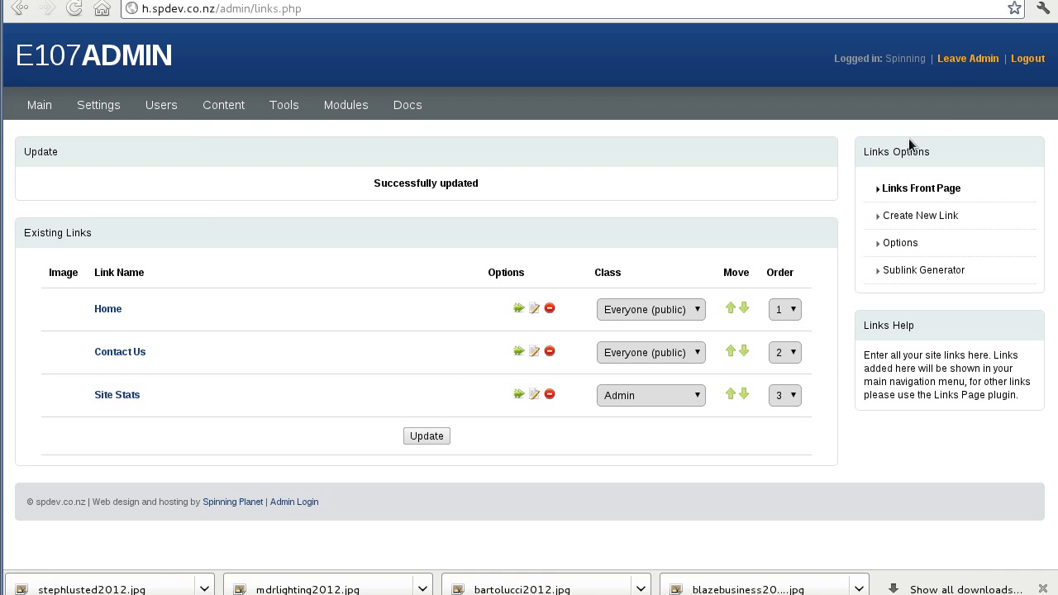
# Leave the admin area to check the navigation order, view the Site Stats page, and go back to the site links list
pyautogui.click(972, 61)
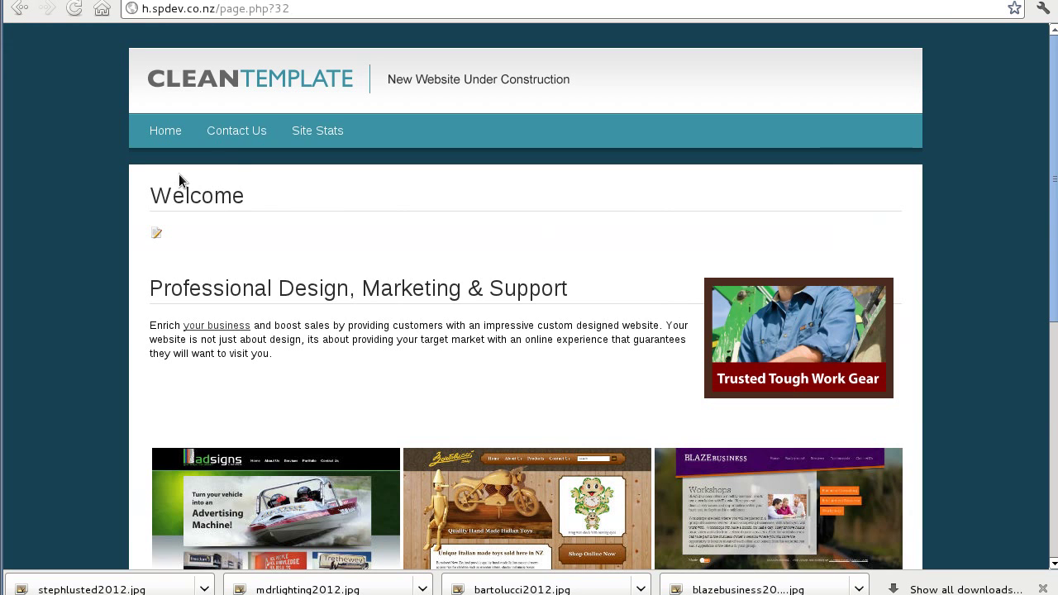
pyautogui.click(327, 135)
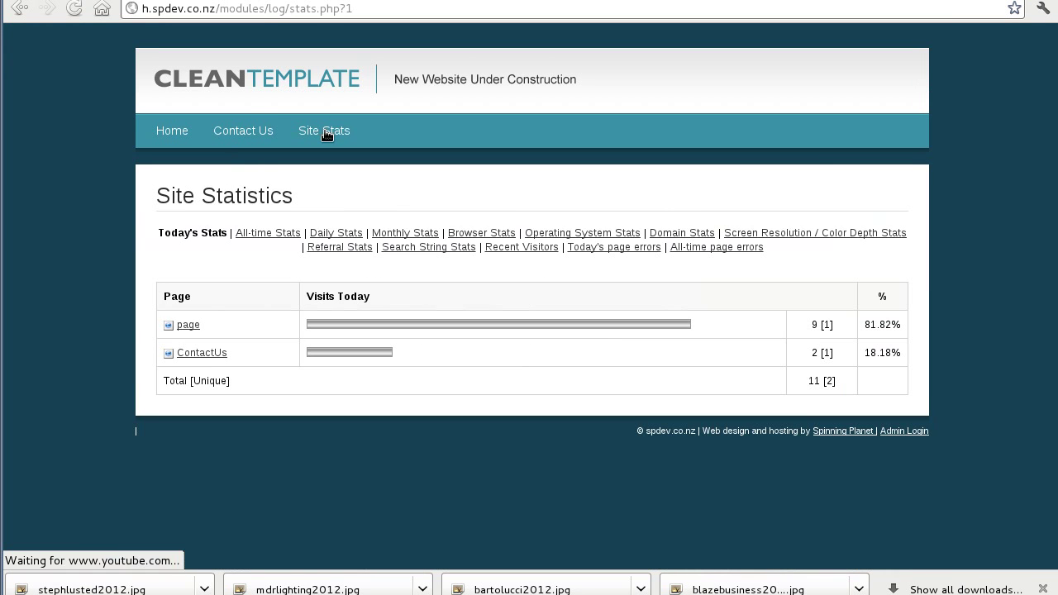
pyautogui.rightClick(397, 181)
pyautogui.click(399, 189)
pyautogui.rightClick(394, 170)
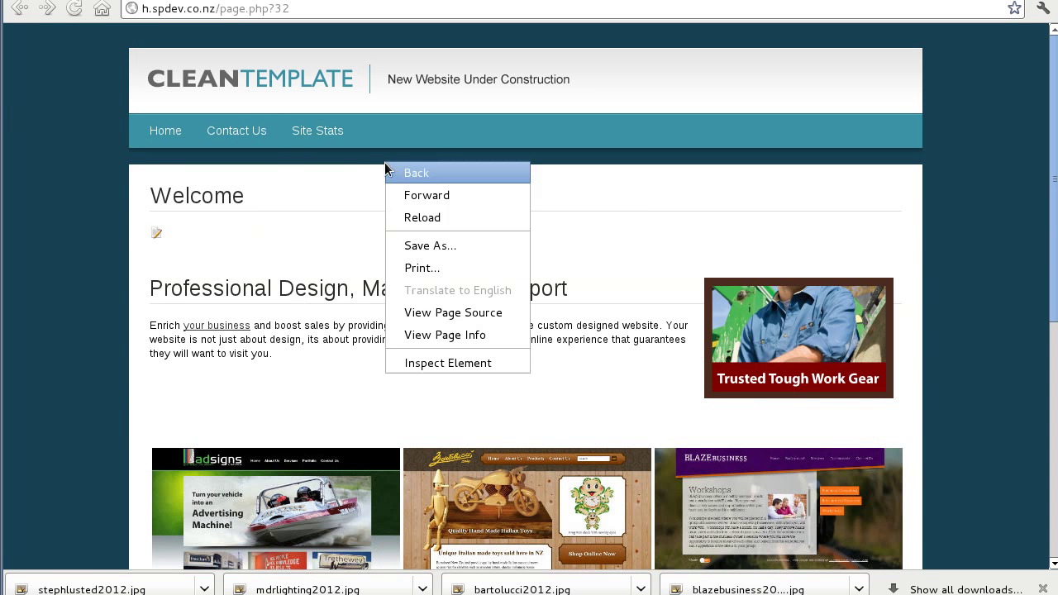
pyautogui.click(399, 174)
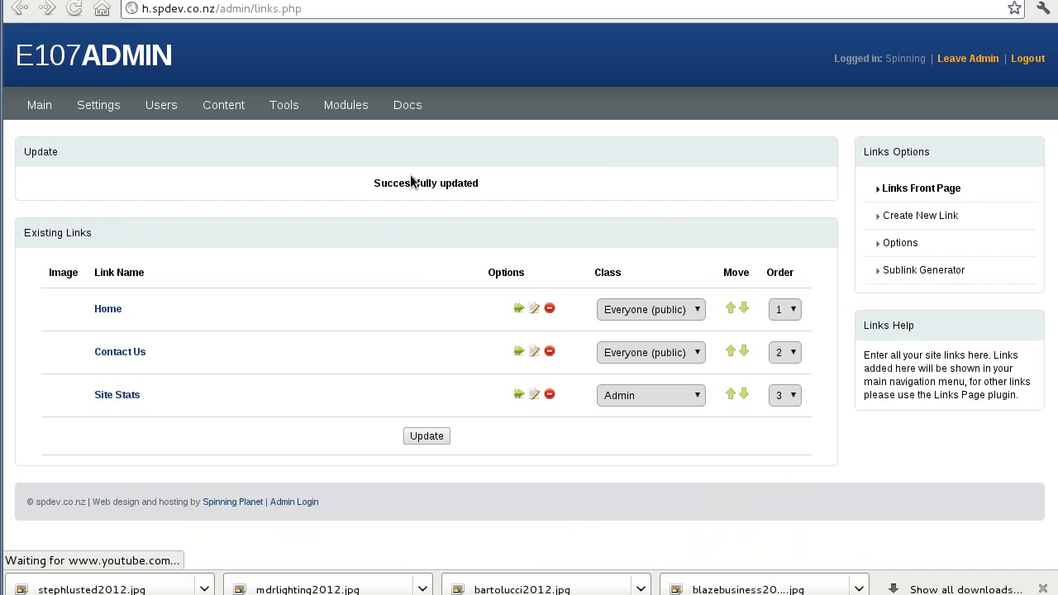
# Log out of the admin area and look over the Welcome page as a public visitor
pyautogui.click(1021, 63)
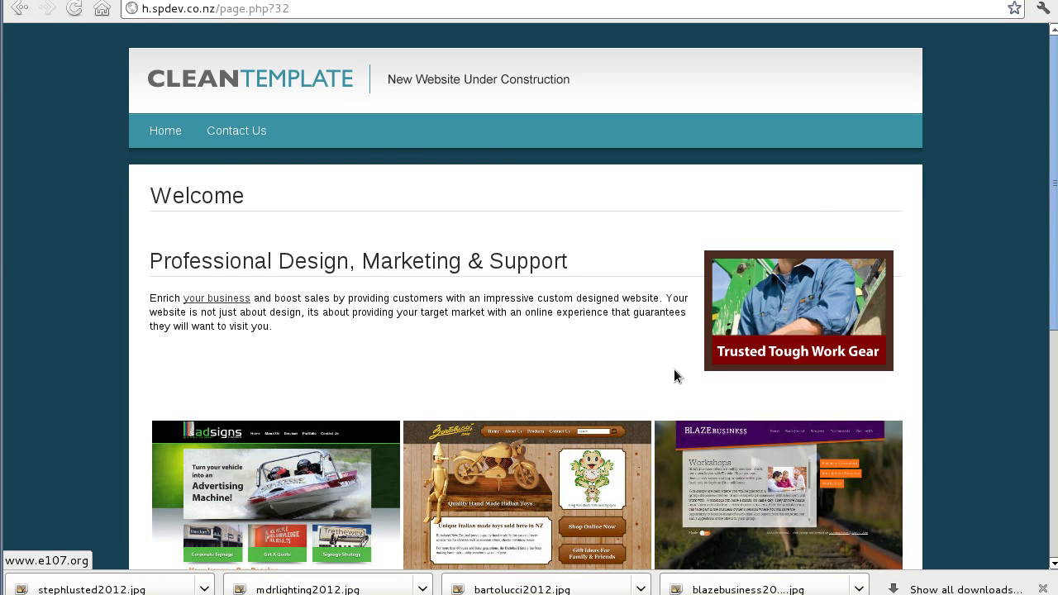
pyautogui.scroll(-5, 554, 471)
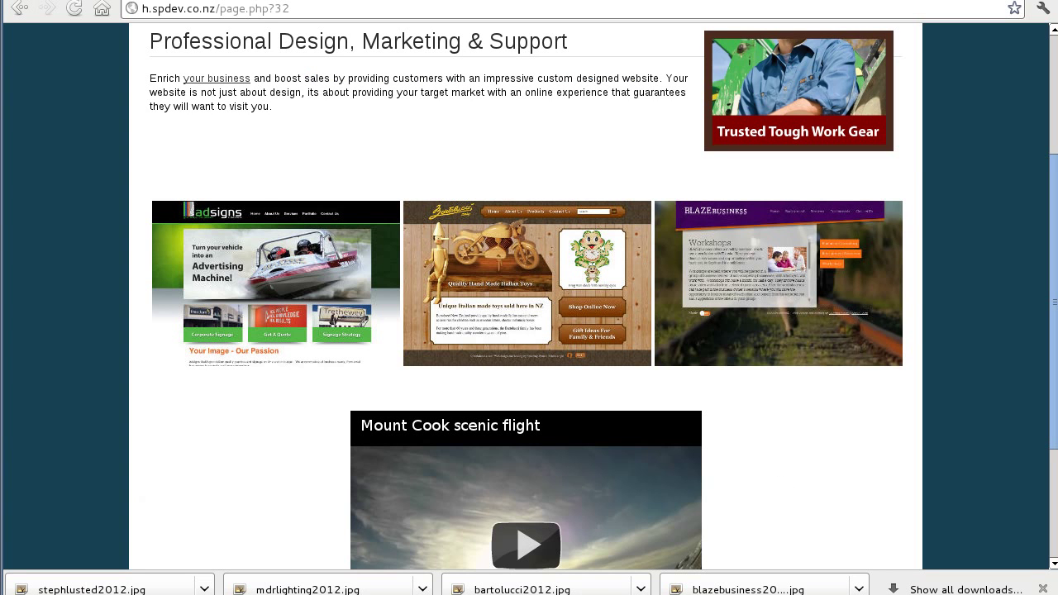
# Switch to the SP Webshop admin dashboard and look over its store information and sales charts
pyautogui.click(453, 0)
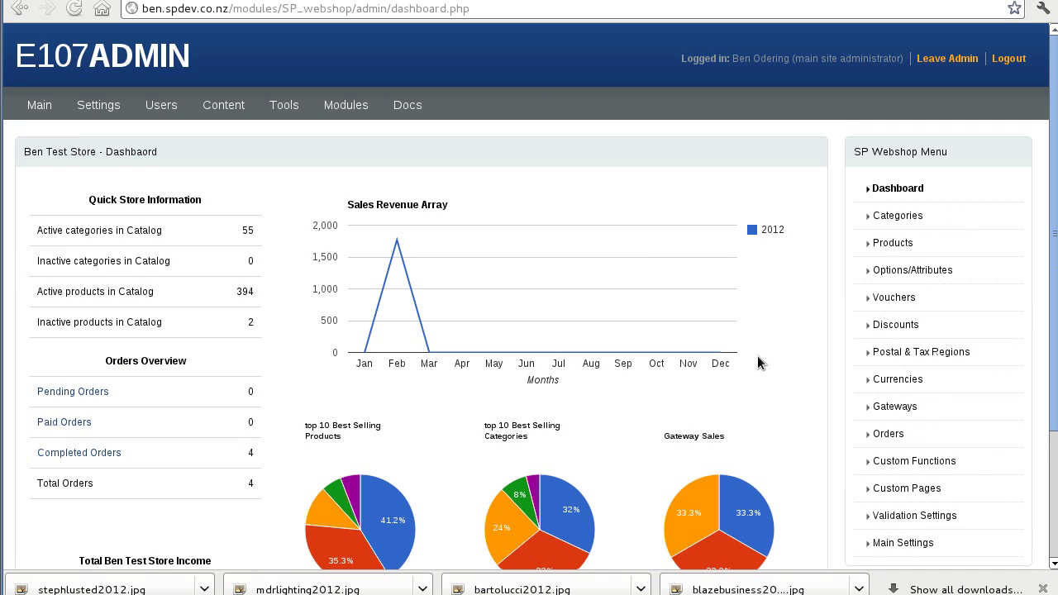
pyautogui.scroll(-1, 762, 342)
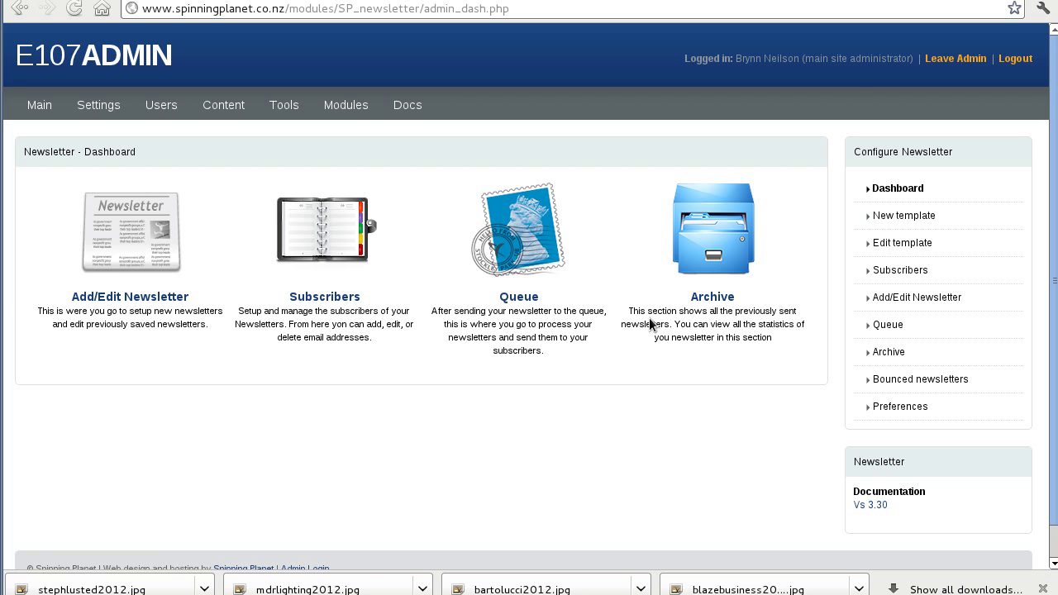
# Open the newsletter archive, look through its newsletters, and list the issues of Spinning Planet Newswire
pyautogui.click(708, 243)
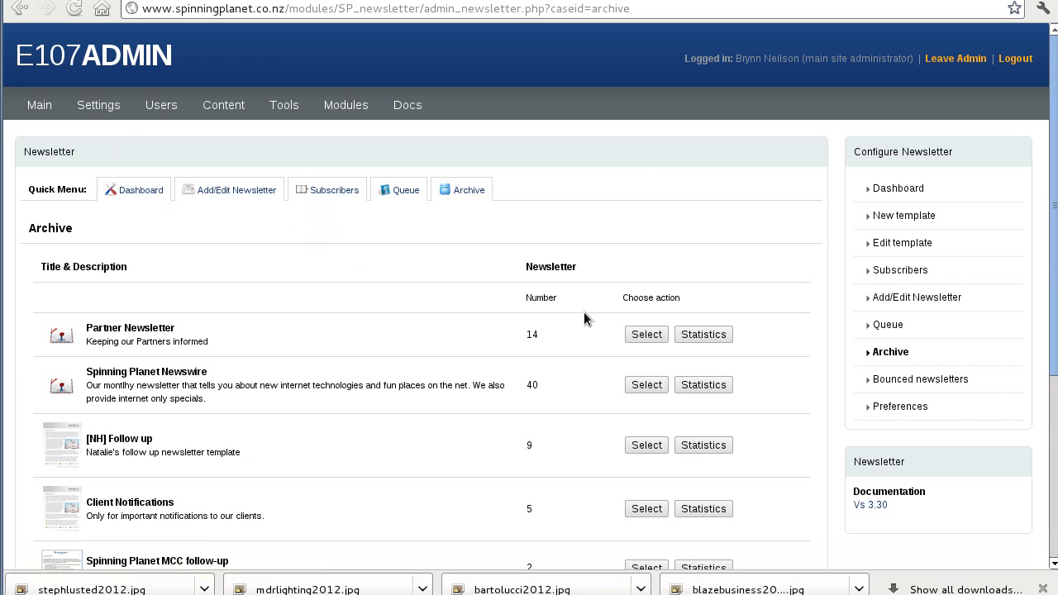
pyautogui.scroll(-5, 538, 399)
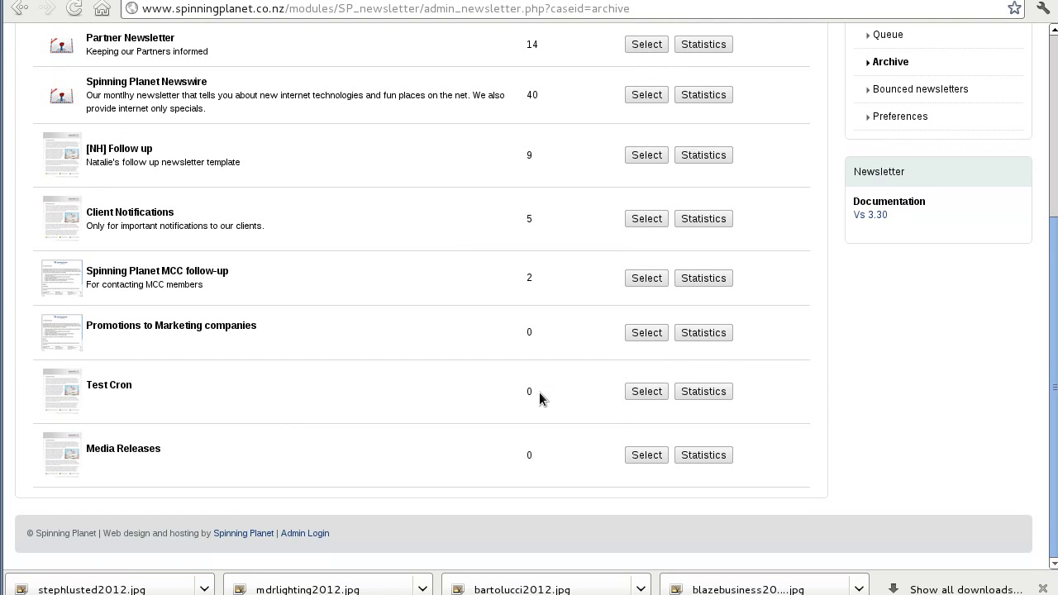
pyautogui.scroll(2, 534, 392)
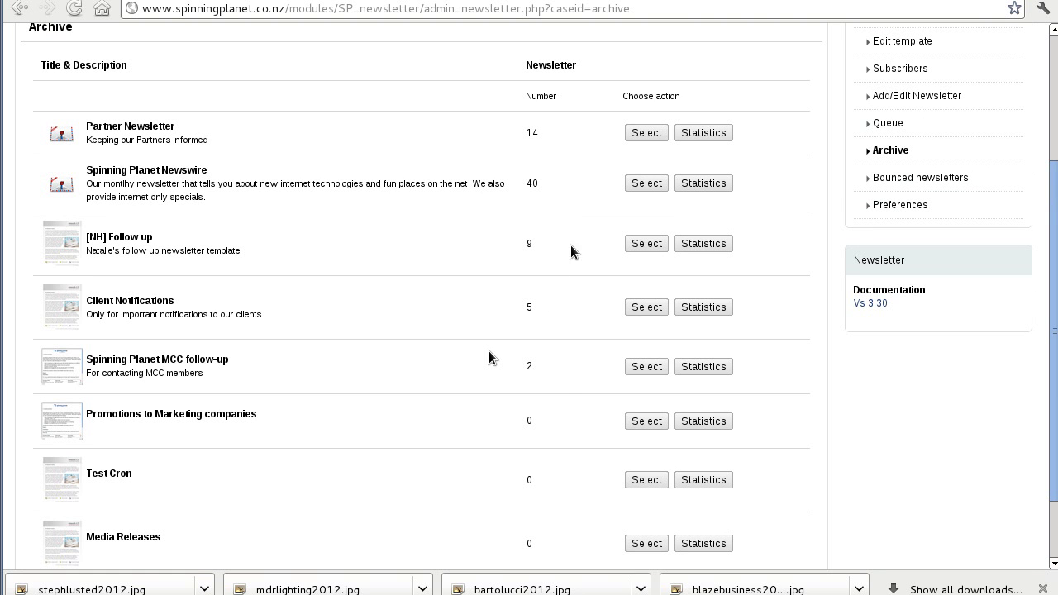
pyautogui.click(648, 183)
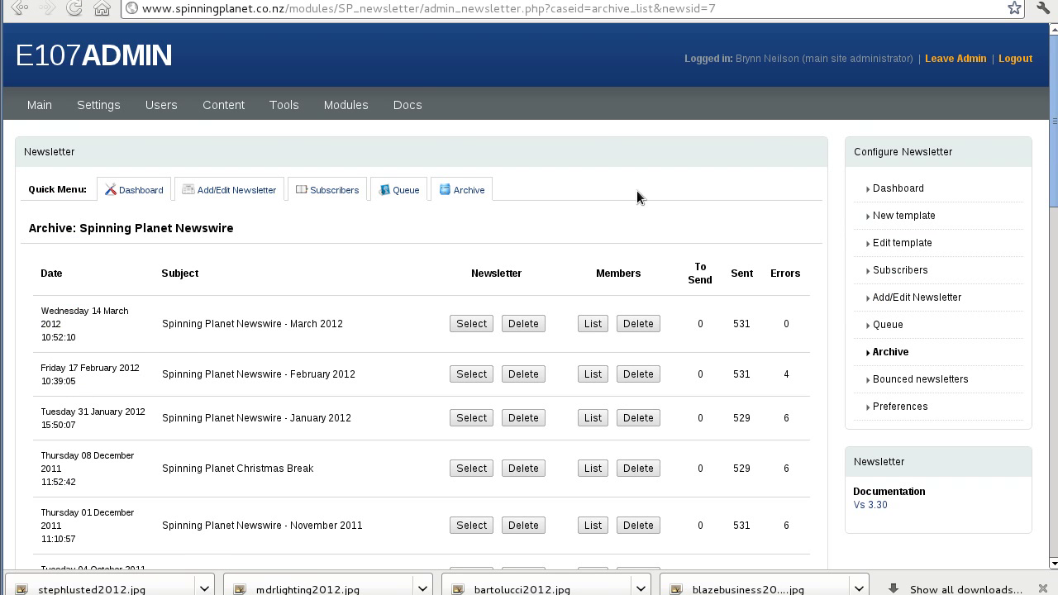
# Open the March 2012 issue of Spinning Planet Newswire and examine its layout from header to footer
pyautogui.click(468, 325)
pyautogui.scroll(-5, 791, 337)
pyautogui.scroll(-2, 790, 331)
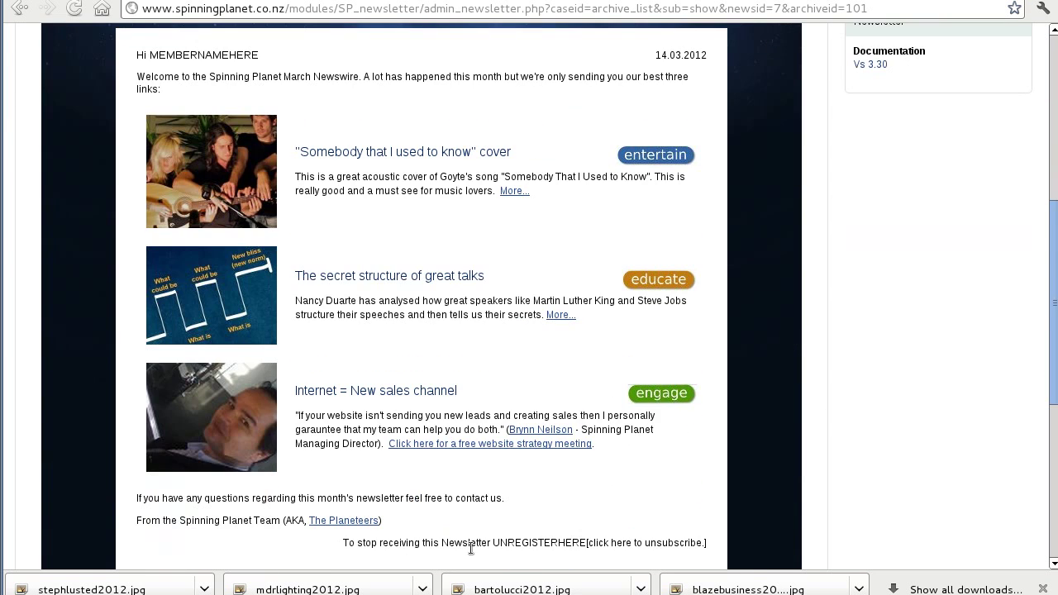
pyautogui.scroll(-2, 620, 529)
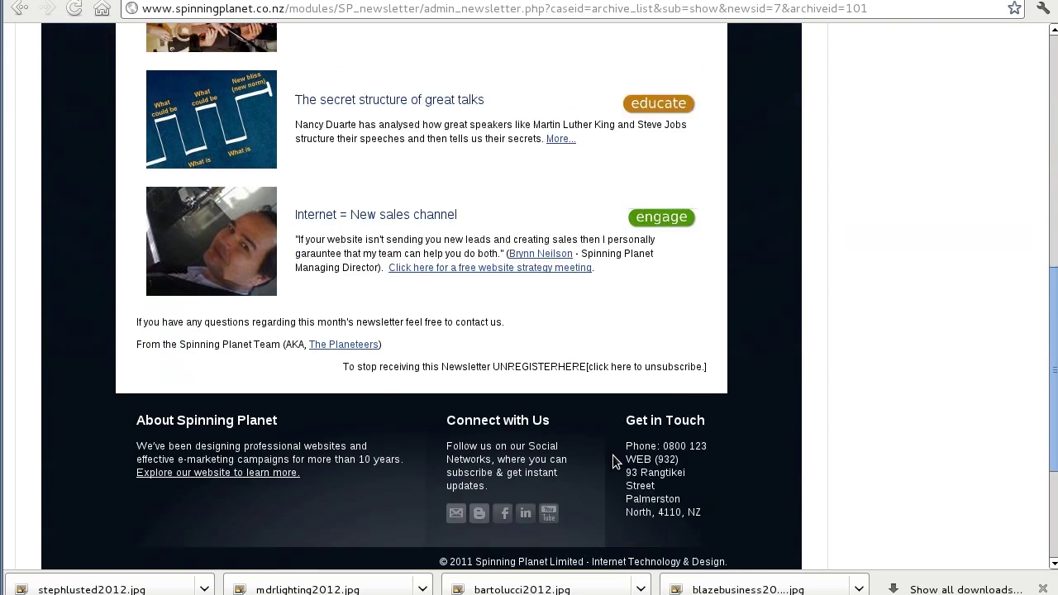
pyautogui.scroll(5, 608, 453)
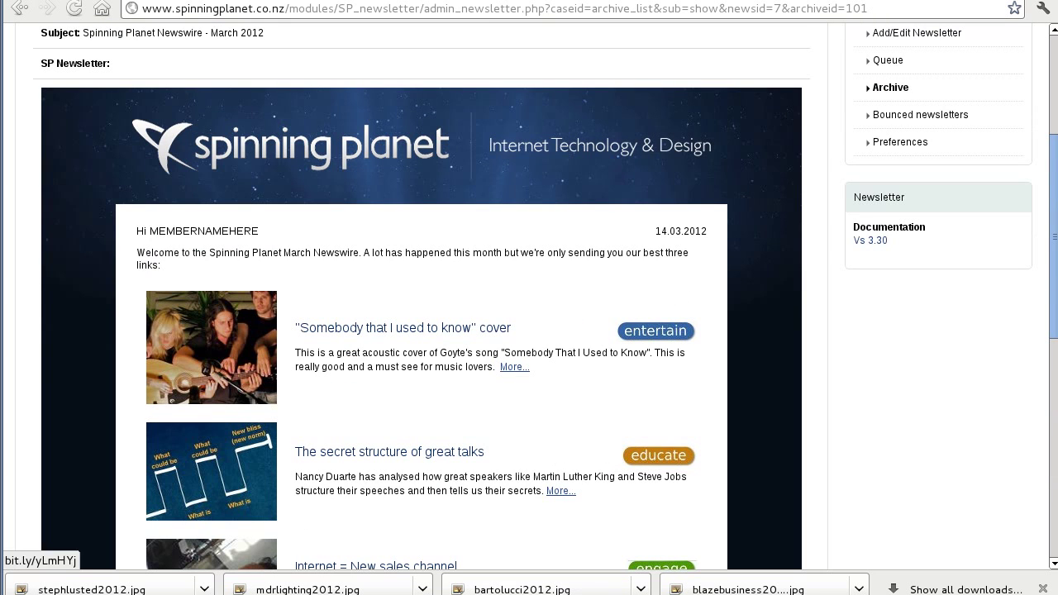